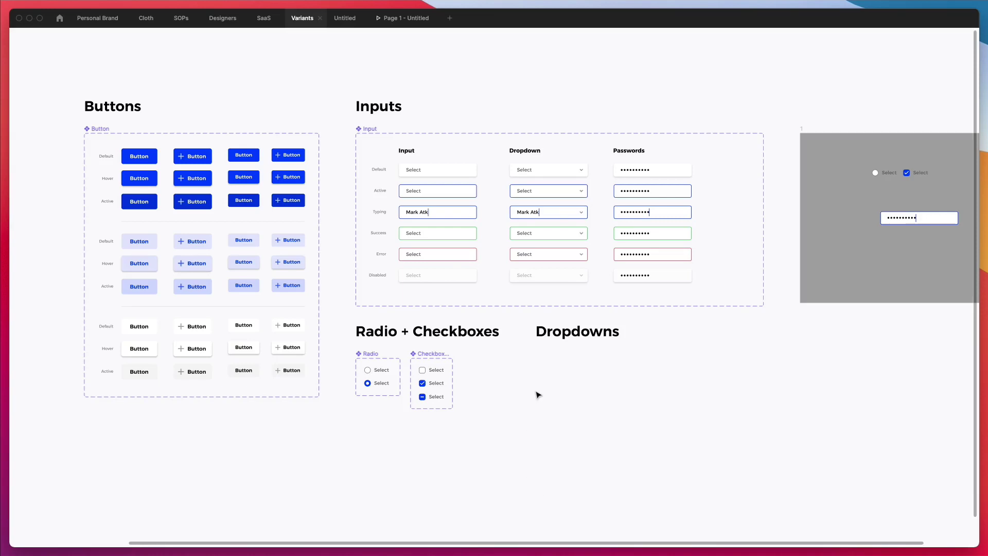
Step: Bring back the interface panels and select the Default dropdown component
scroll(546, 390, up, 1)
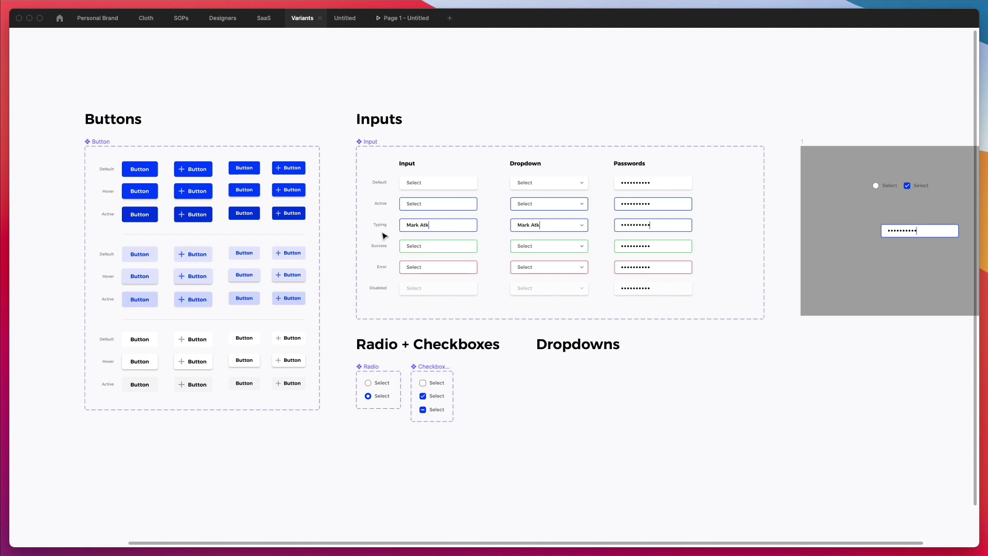
scroll(528, 313, up, 5)
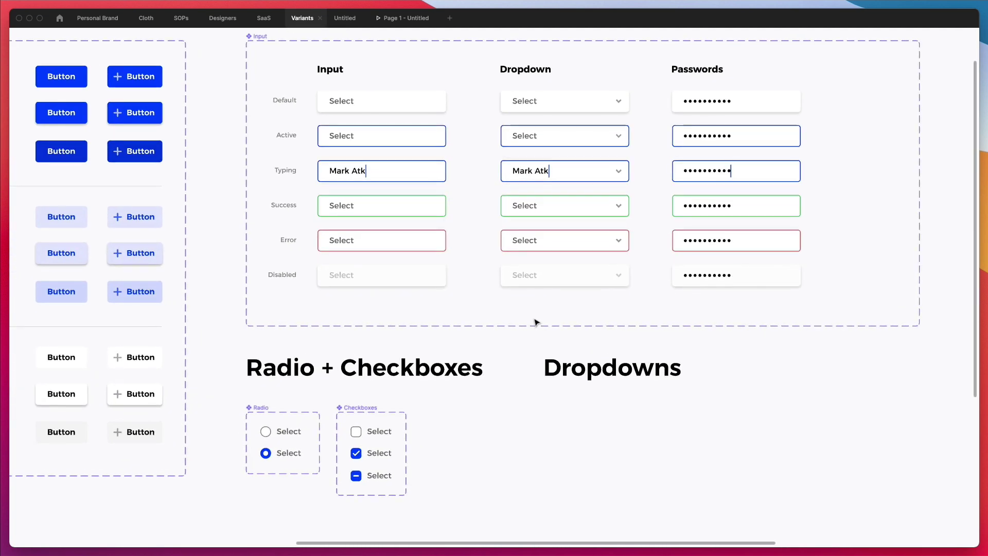
scroll(536, 323, right, 3)
scroll(535, 323, up, 5)
scroll(446, 304, up, 2)
scroll(276, 275, down, 2)
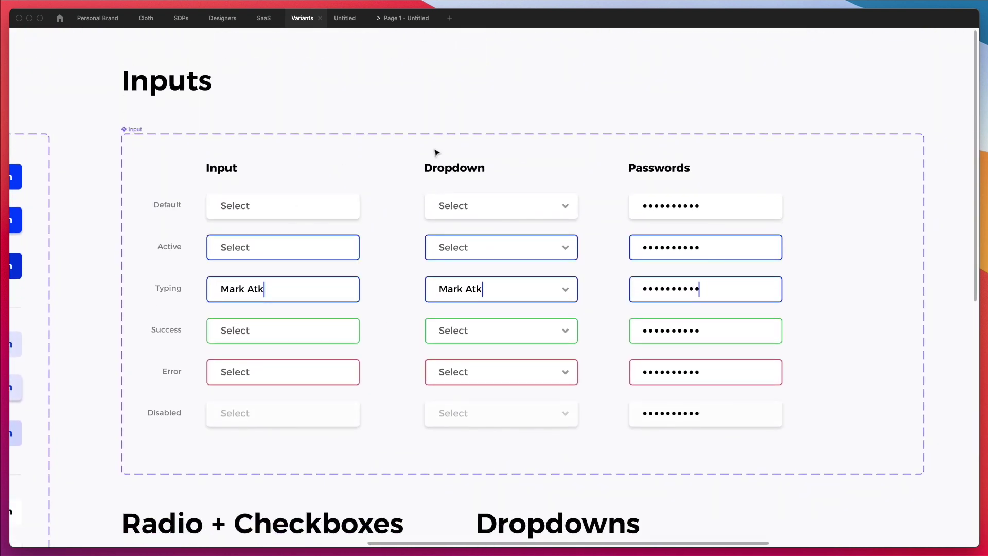
scroll(491, 206, down, 1)
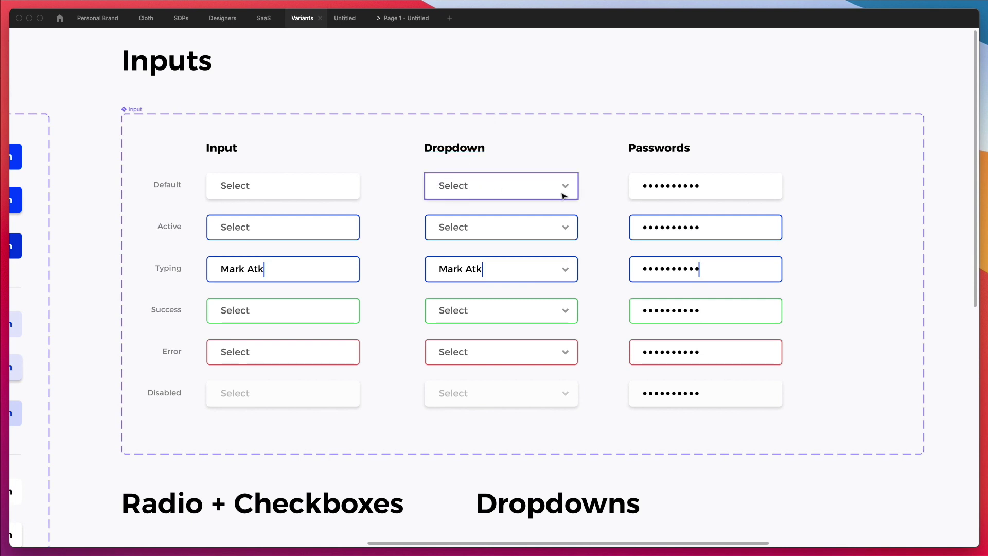
scroll(570, 330, down, 1)
scroll(570, 331, down, 2)
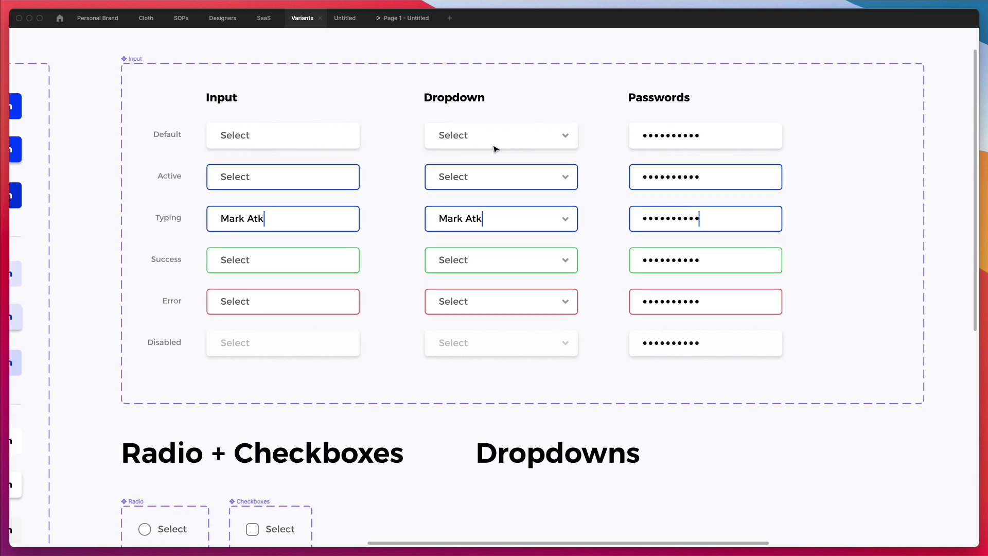
key(super+backslash)
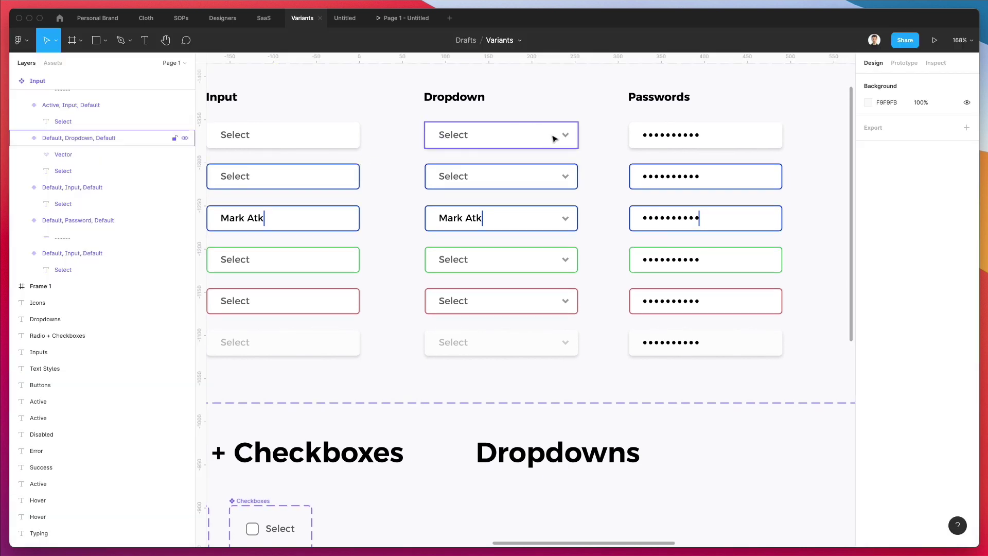
click(549, 144)
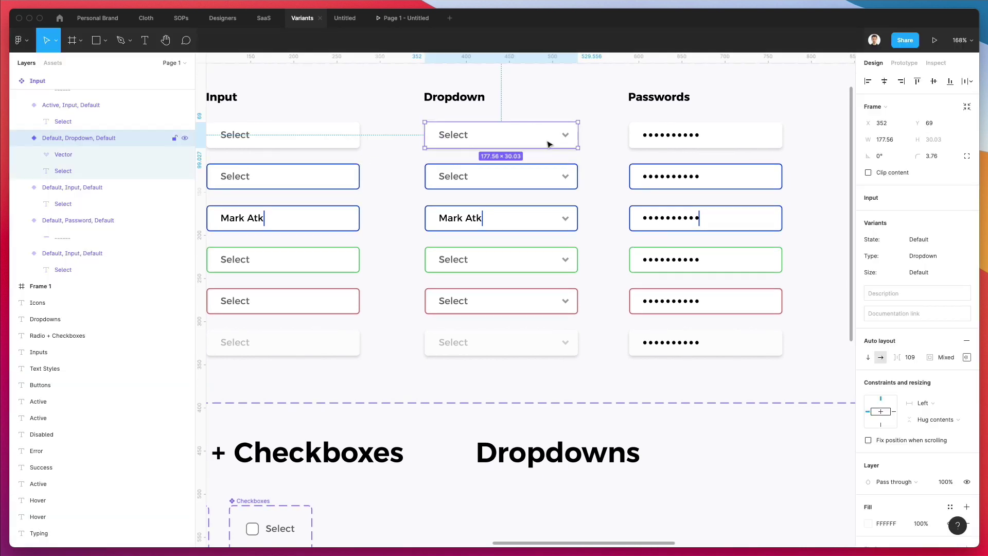
click(399, 150)
Step: Paste a copy of the dropdown and place it below the Dropdowns heading
scroll(400, 150, down, 5)
scroll(401, 150, right, 1)
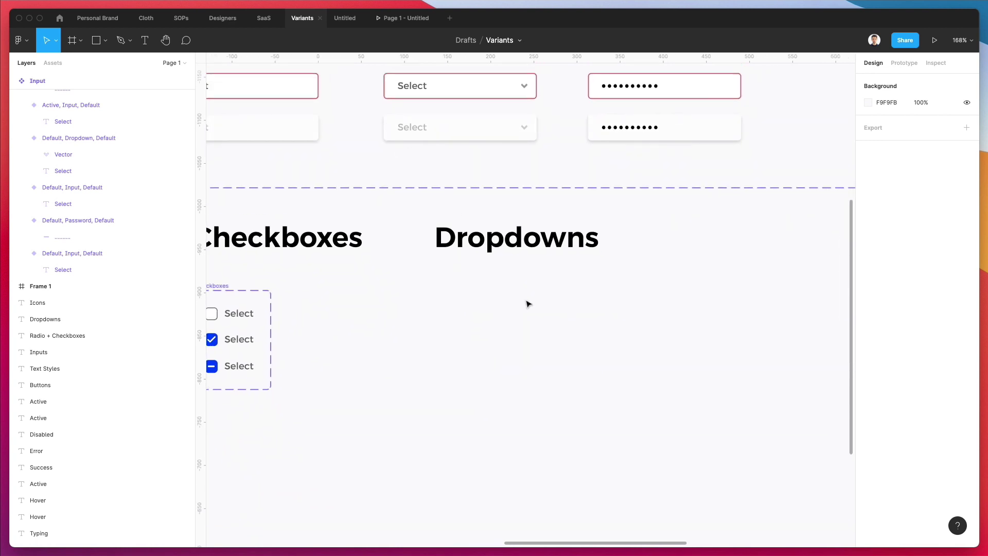
key(super+v)
drag(501, 288, 488, 304)
Step: Alt-drag a duplicate of the pasted dropdown directly beneath it
scroll(386, 159, up, 8)
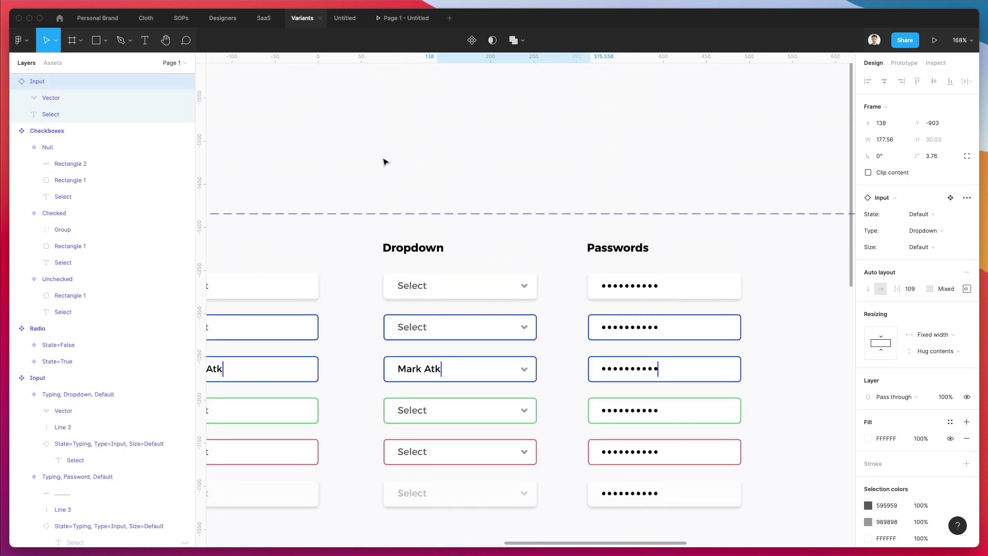
scroll(386, 162, left, 3)
scroll(478, 229, down, 1)
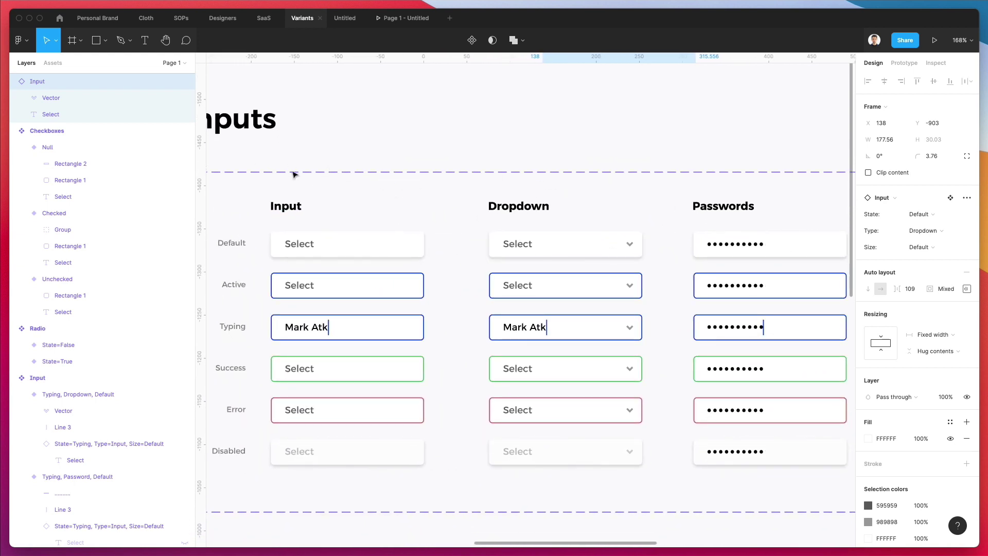
scroll(273, 173, left, 2)
scroll(387, 215, right, 5)
scroll(387, 215, down, 4)
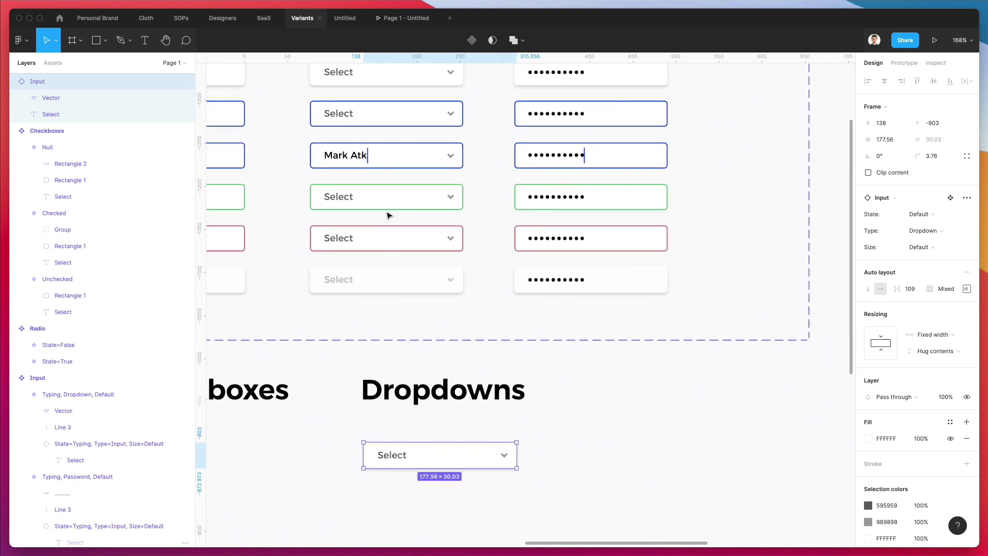
scroll(388, 215, down, 4)
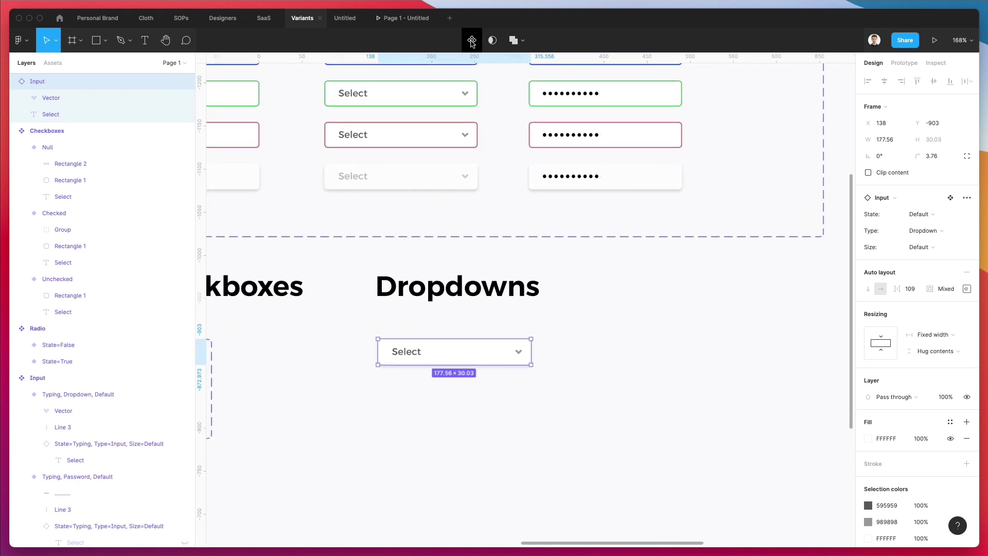
scroll(395, 316, right, 1)
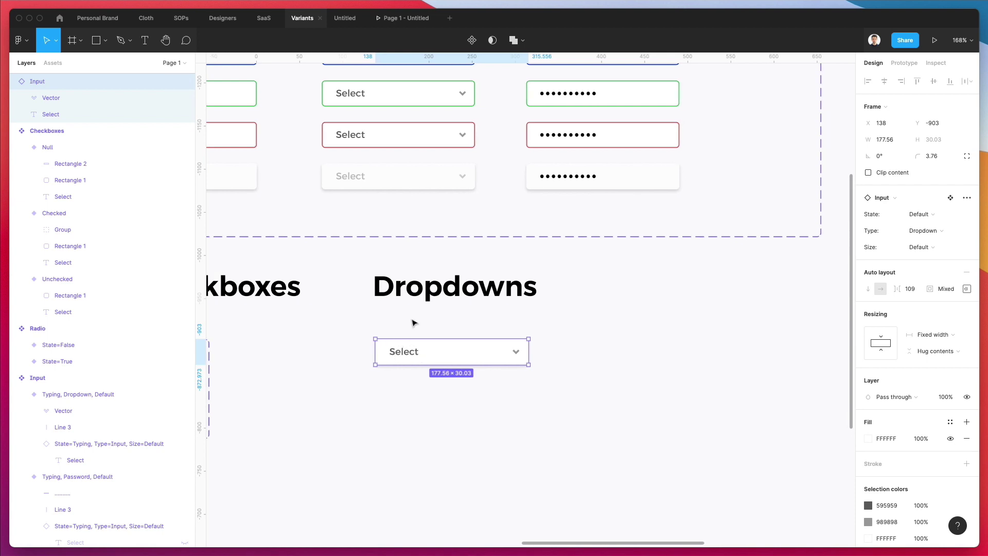
scroll(414, 323, right, 1)
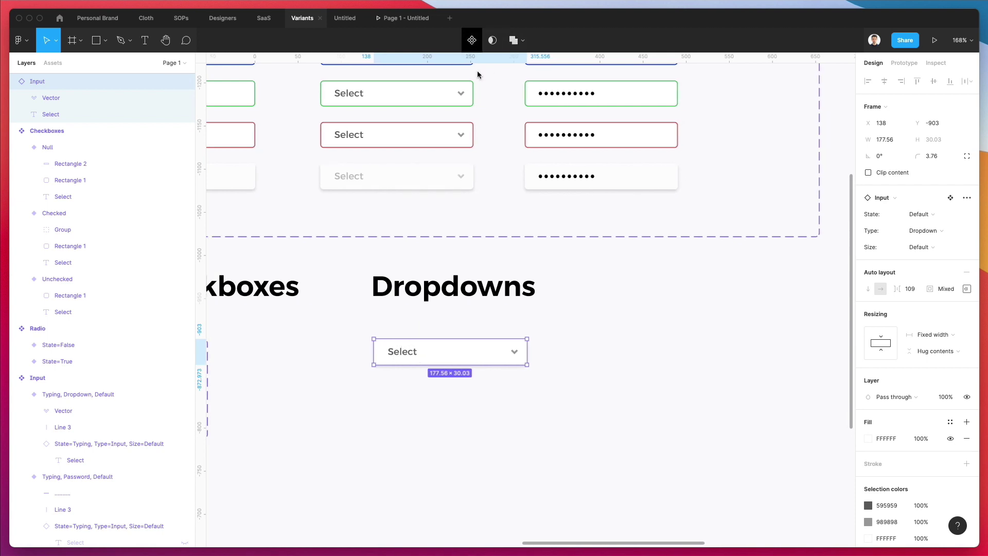
drag(431, 360, 435, 386)
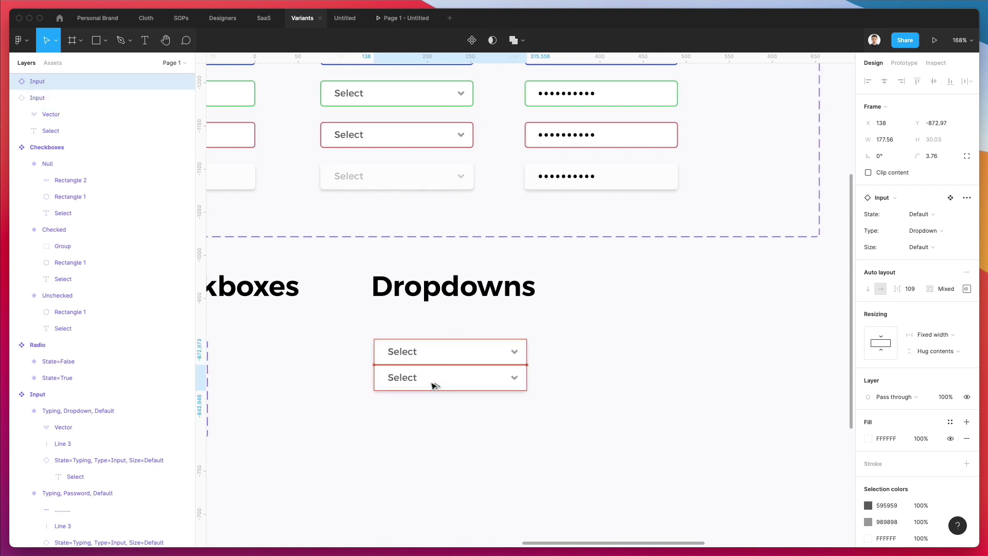
Step: Undo the duplicate, go to the main component, and copy it below without the chevron
key(super+z)
right_click(468, 354)
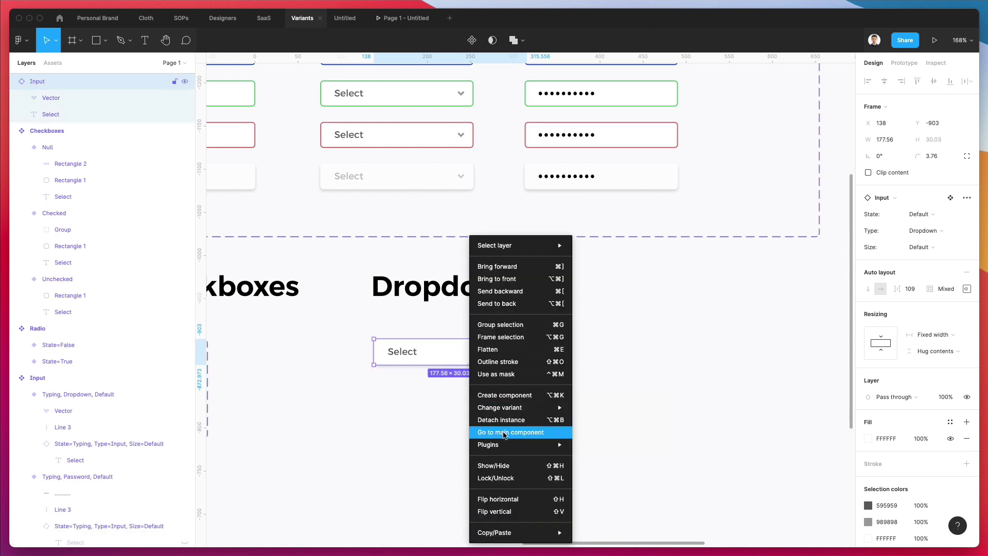
click(505, 433)
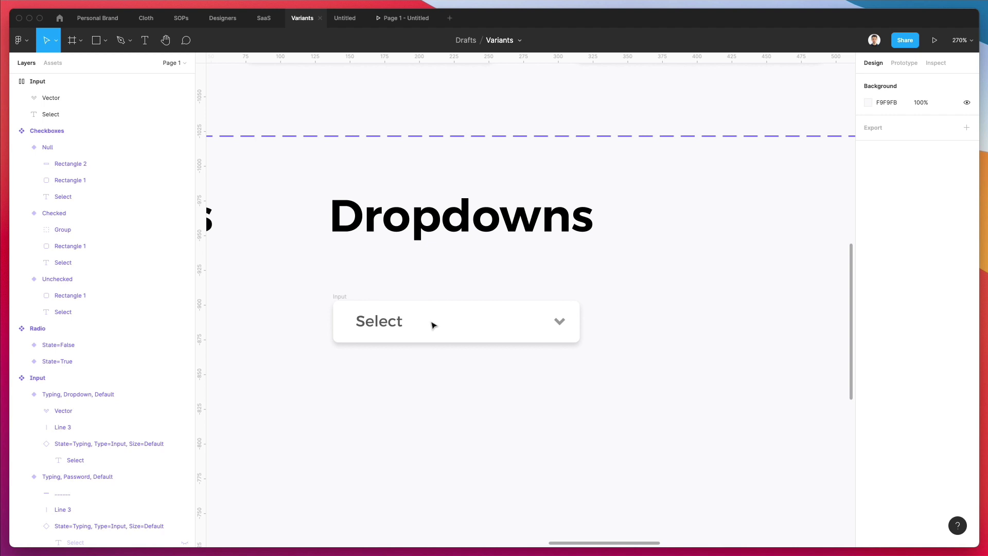
click(347, 309)
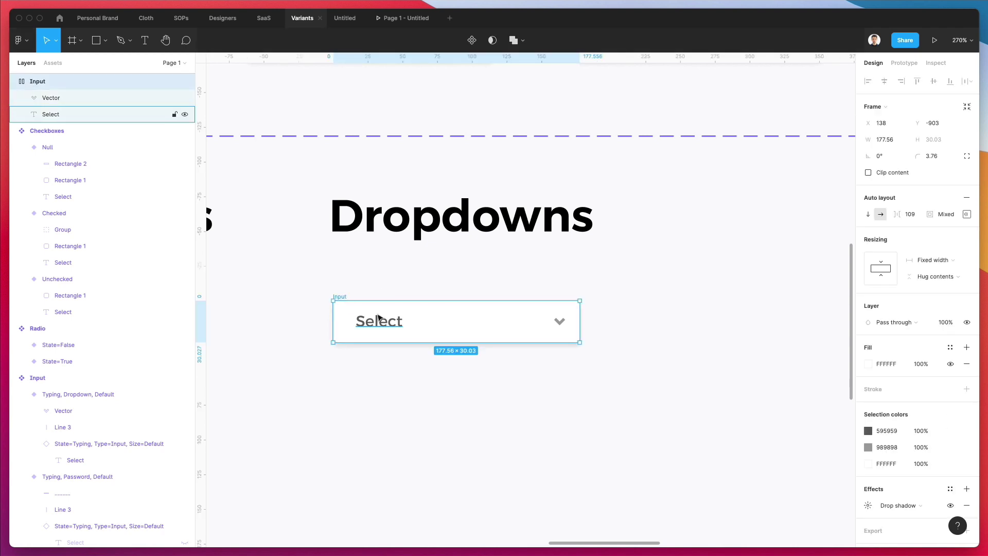
drag(381, 319, 378, 362)
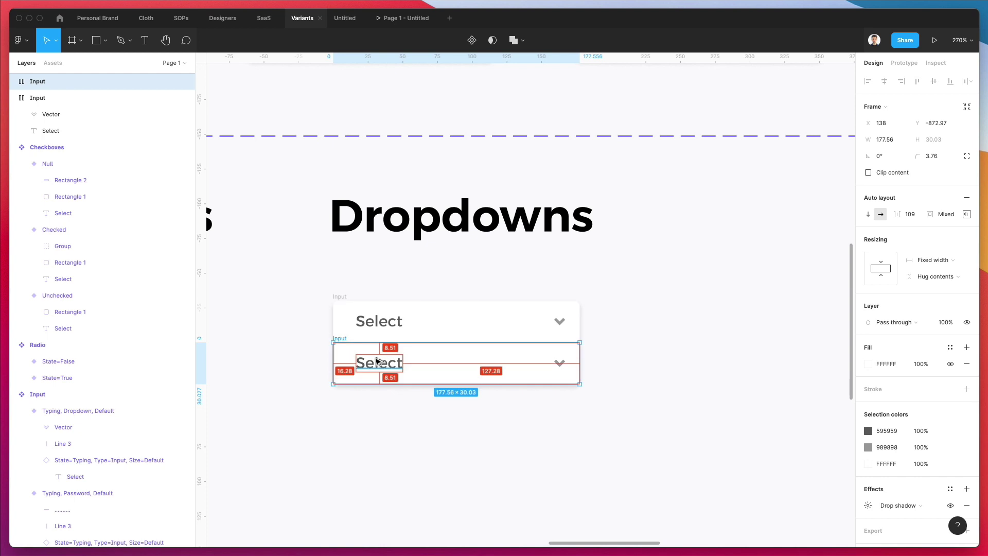
double_click(560, 364)
key(Delete)
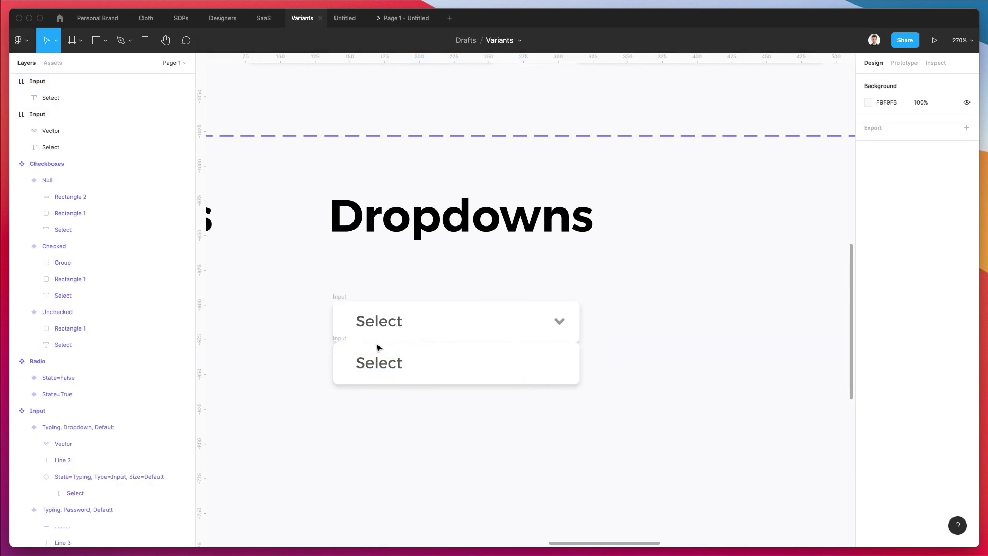
Step: Nudge the lower Select row down 1 px, discarding a trial line
click(340, 339)
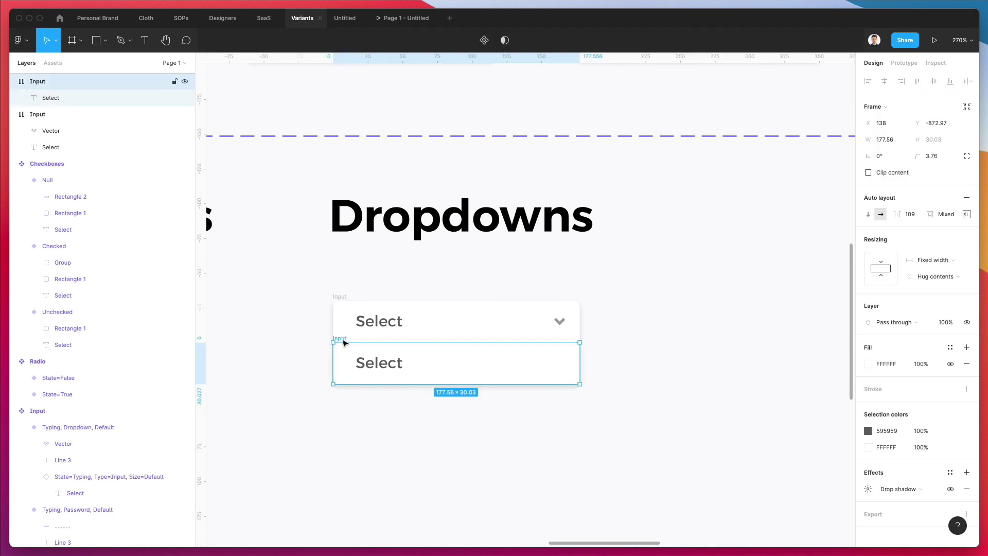
drag(344, 343, 344, 344)
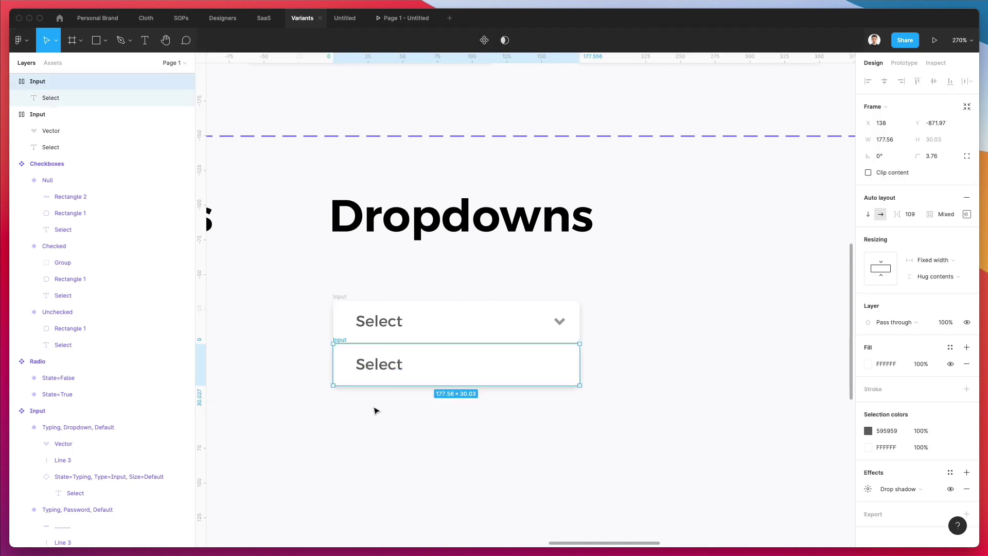
key(l)
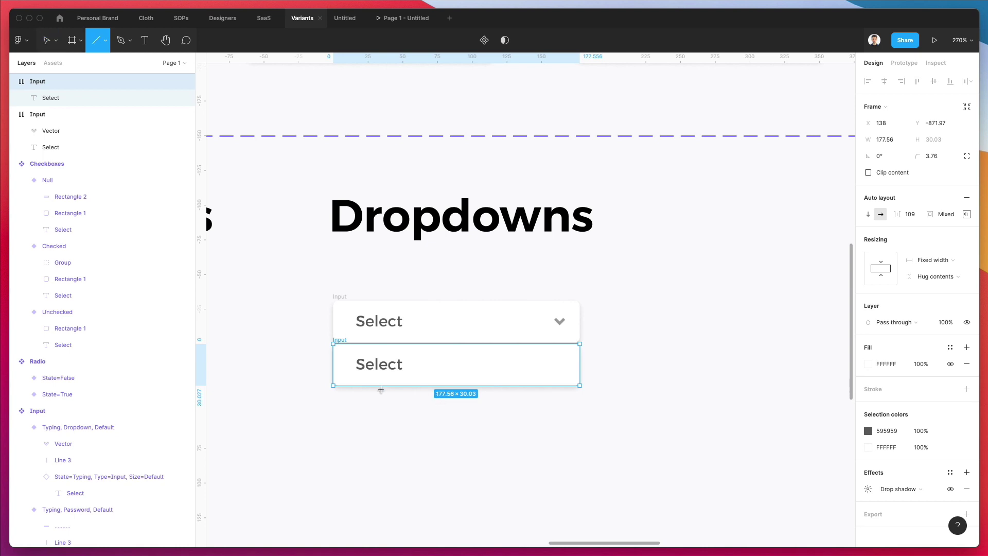
drag(333, 386, 515, 393)
key(ctrl+z)
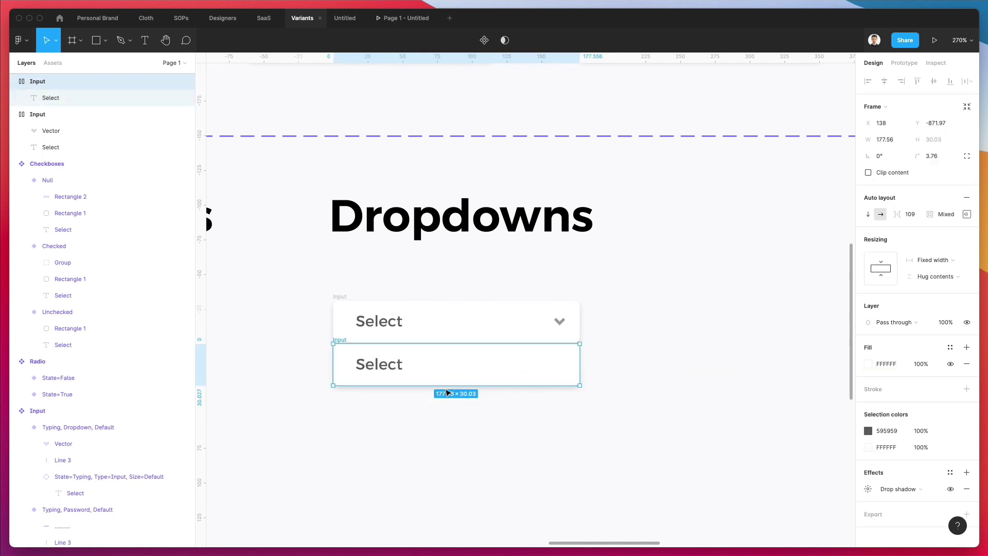
click(624, 404)
double_click(378, 356)
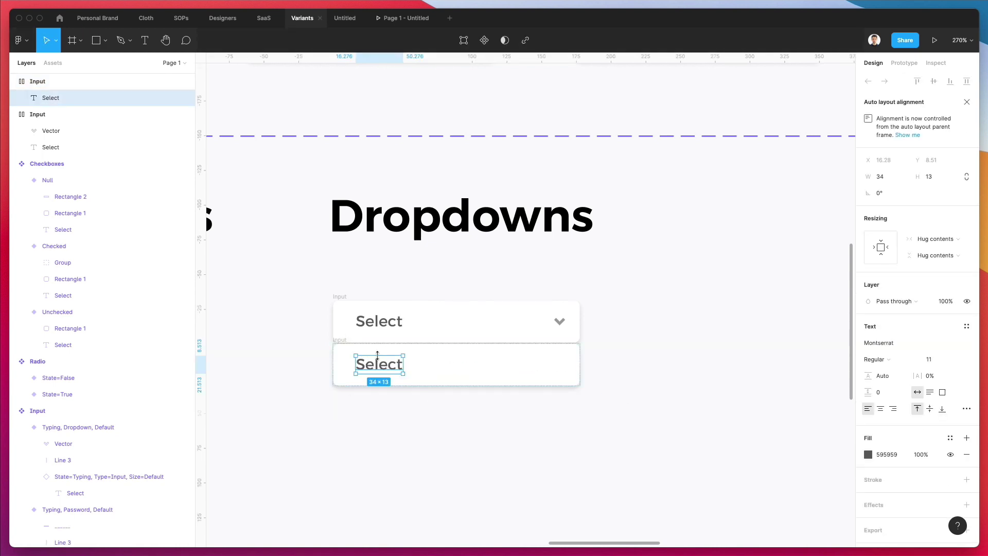
click(296, 375)
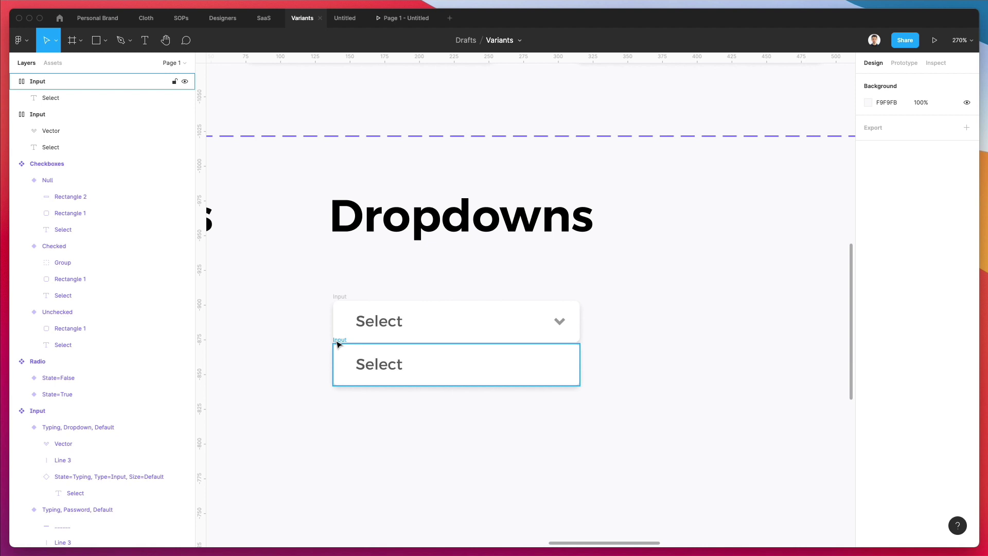
Step: Remove auto layout from the lower Input frame
click(338, 345)
right_click(40, 81)
mouse_move(74, 277)
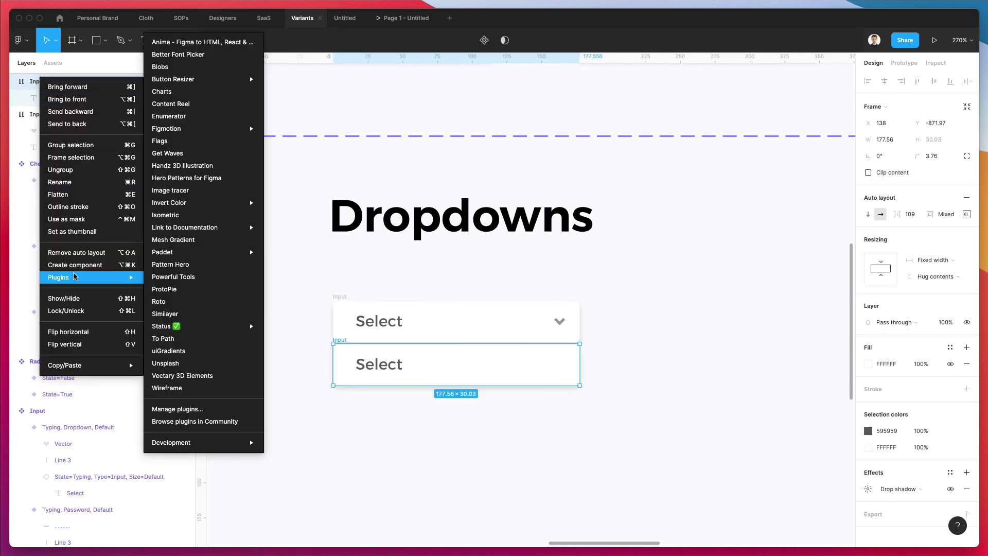
click(83, 252)
click(561, 413)
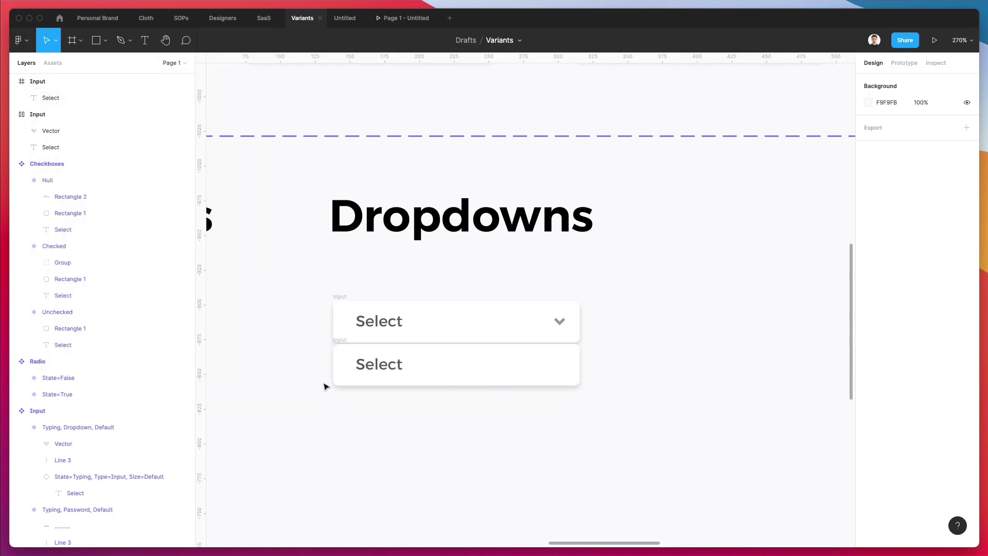
Step: Draw a divider along the lower row's bottom edge, colouring it with the sampled #595959 text grey
key(l)
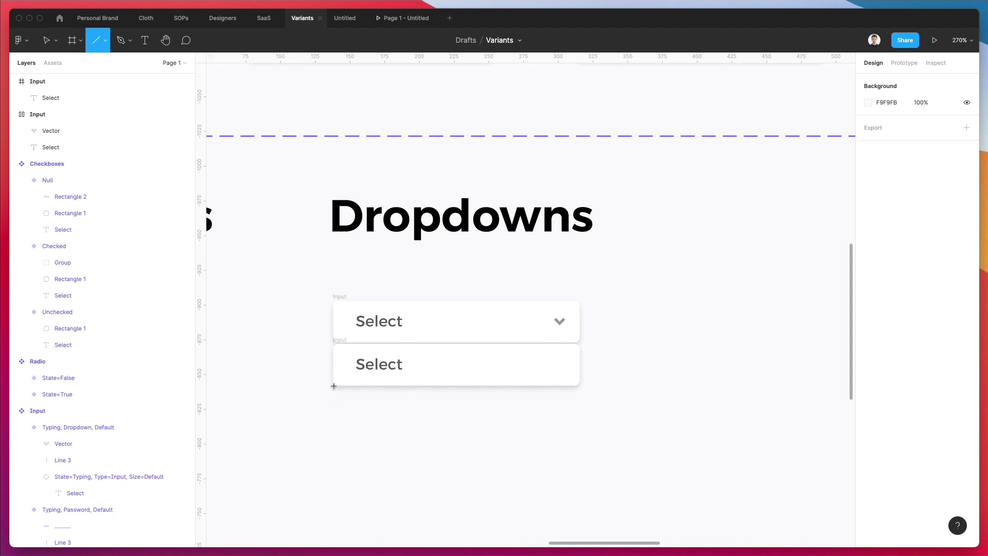
drag(333, 385, 580, 386)
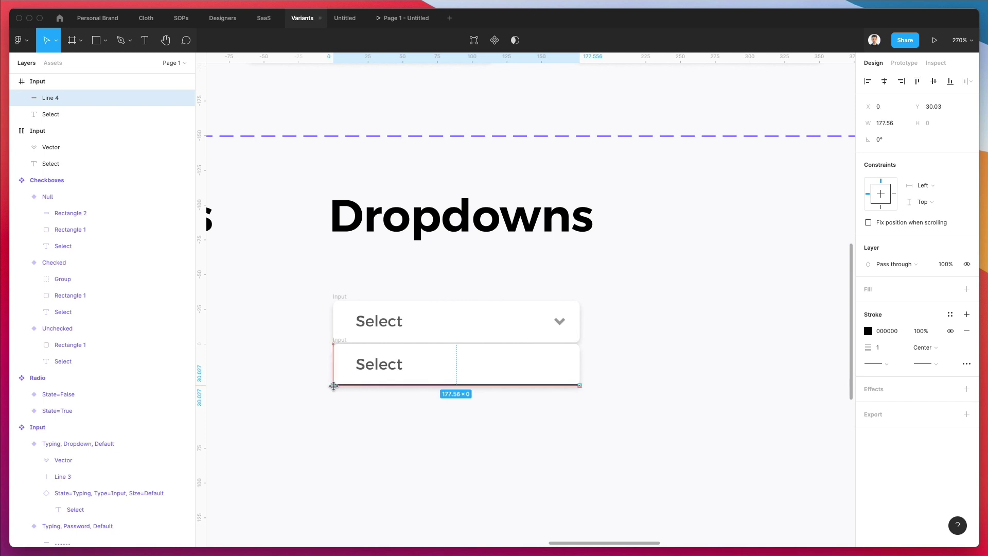
key(alt)
scroll(384, 374, up, 3)
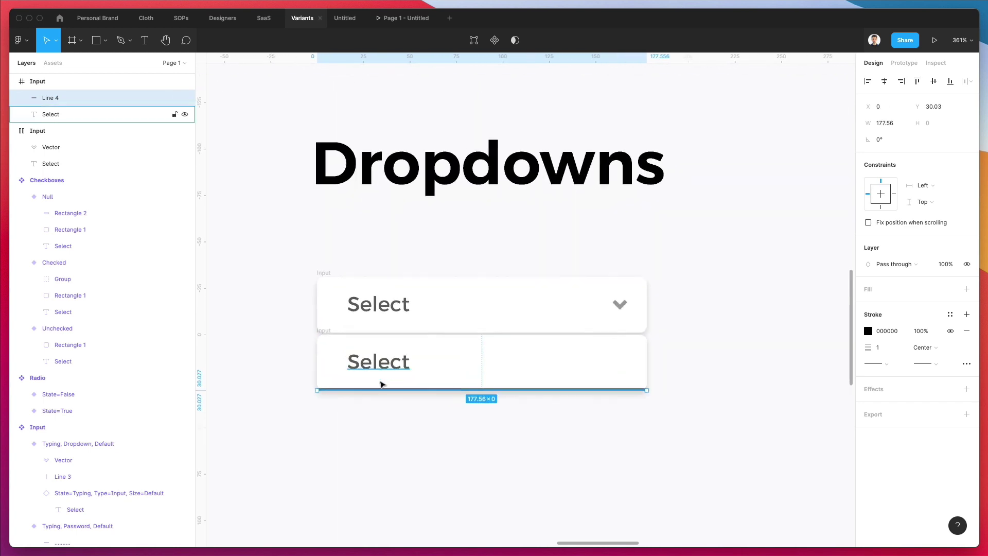
key(i)
click(380, 356)
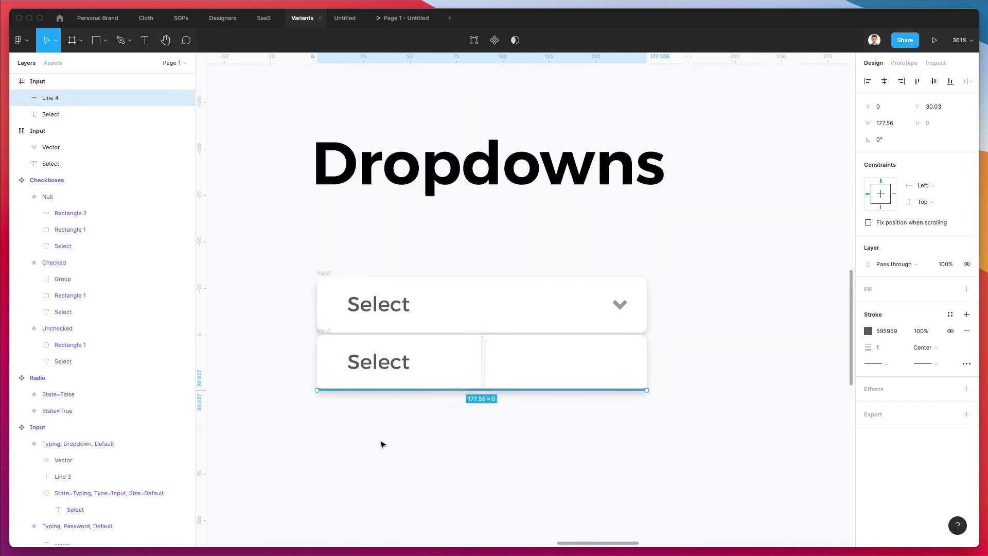
click(476, 396)
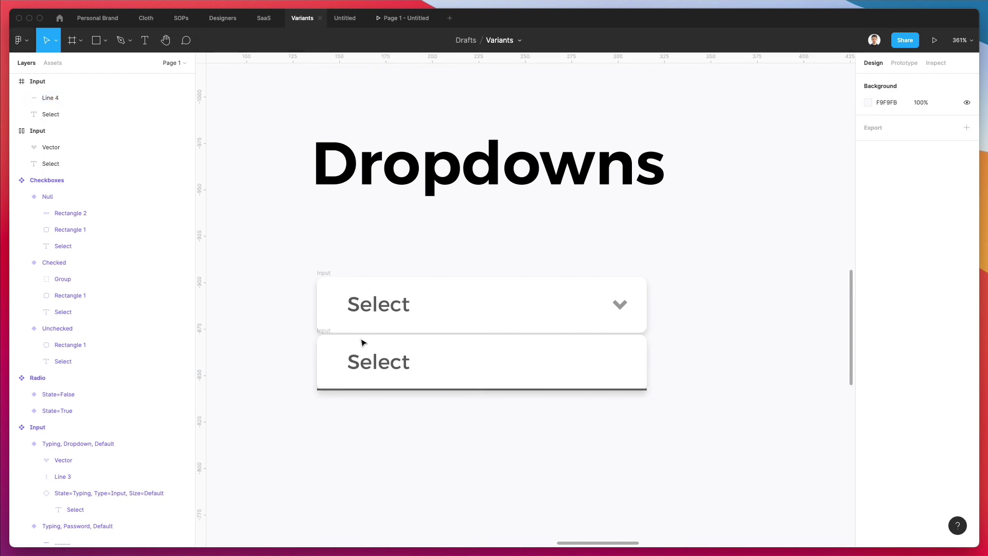
Step: Extend the second Input frame down to 164 px tall
click(323, 338)
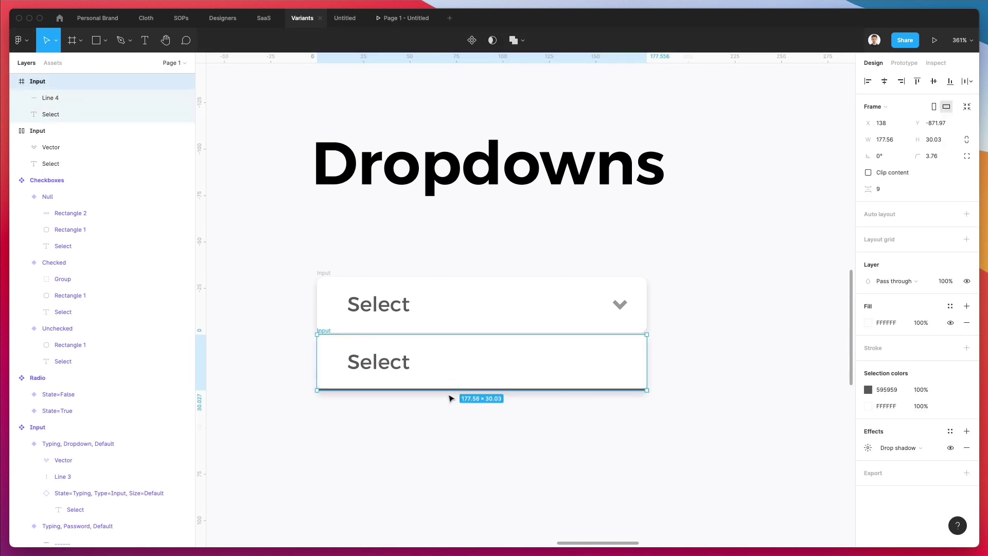
drag(452, 427, 455, 517)
click(796, 328)
Step: Change the Line 4 divider's stroke colour to ECECEC
click(516, 269)
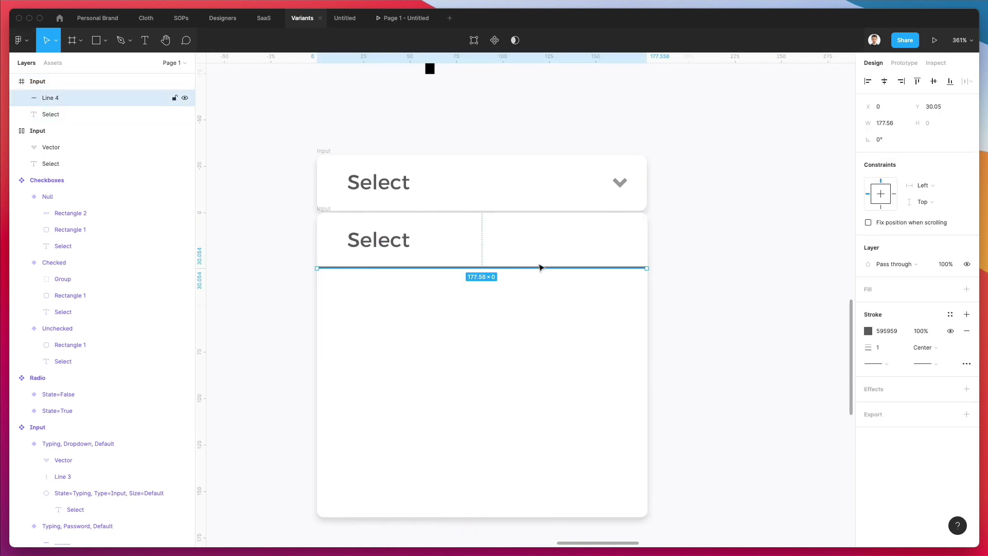
click(869, 331)
text(D8D8D8)
key(Return)
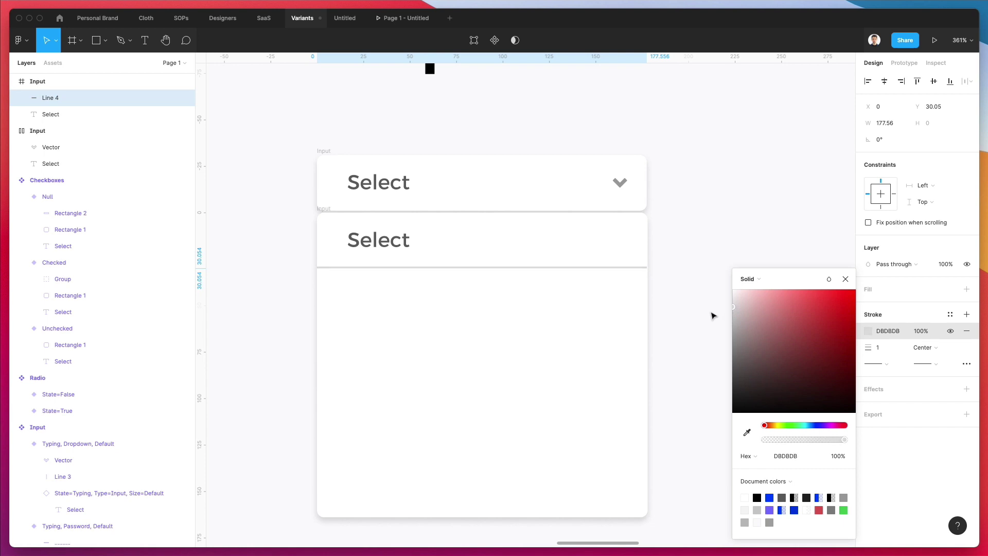
text(ECECEC)
key(Return)
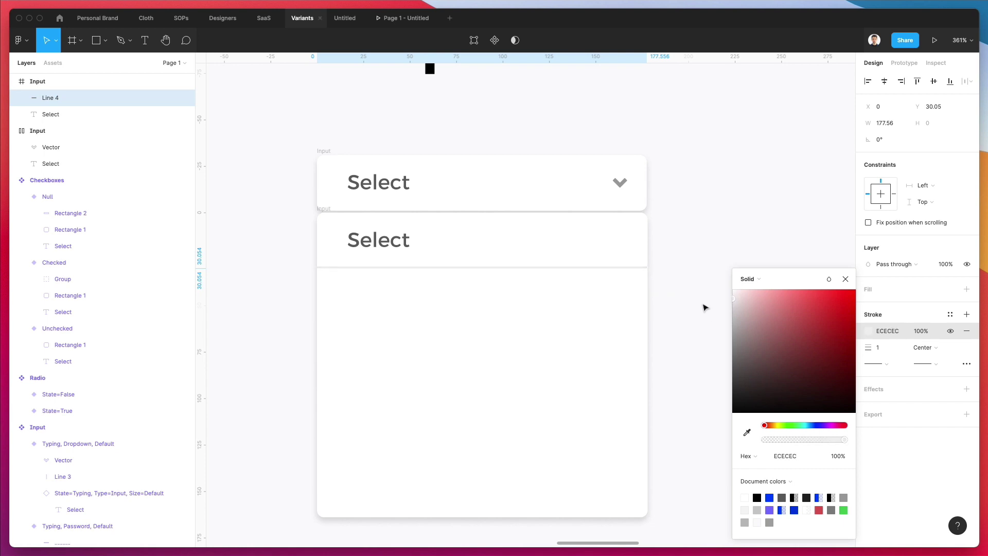
click(672, 245)
scroll(674, 252, down, 4)
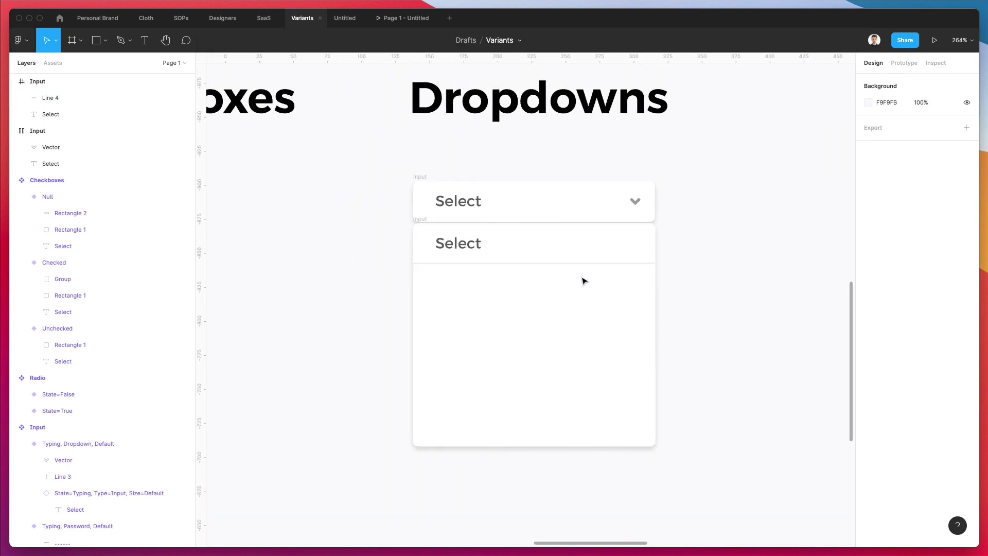
scroll(579, 278, up, 1)
Step: Move the divider line up to the top of the second Input frame
click(444, 240)
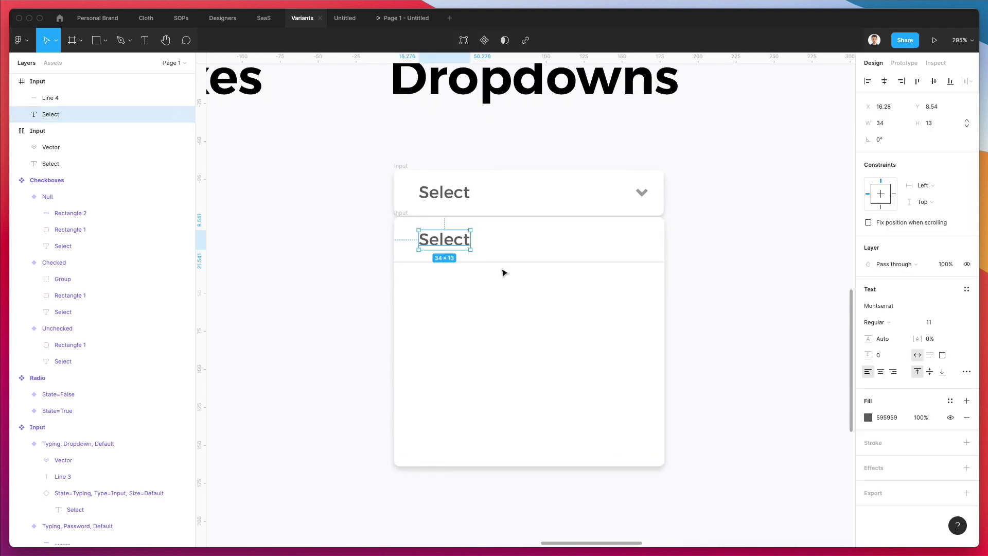
shift+click(505, 262)
scroll(458, 253, up, 4)
click(802, 259)
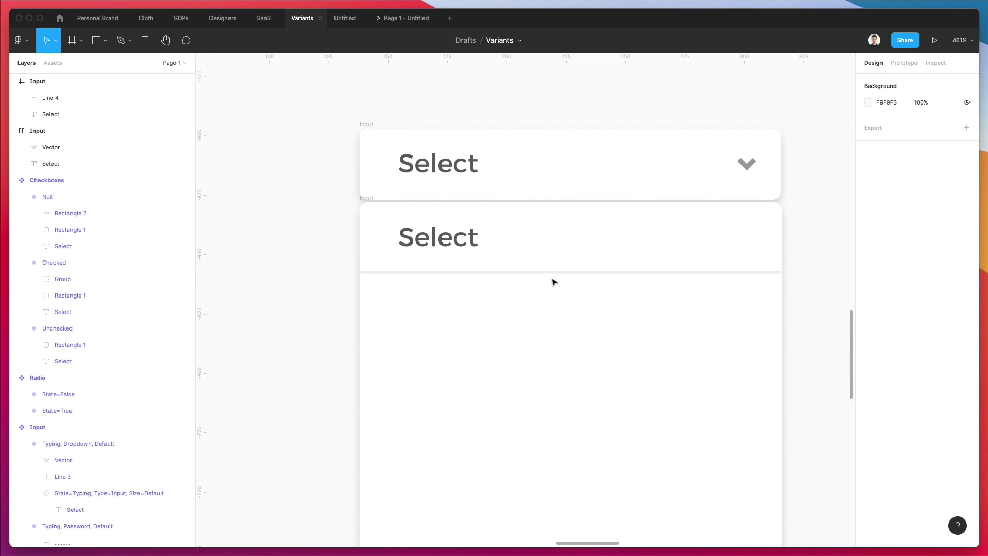
drag(554, 275, 561, 209)
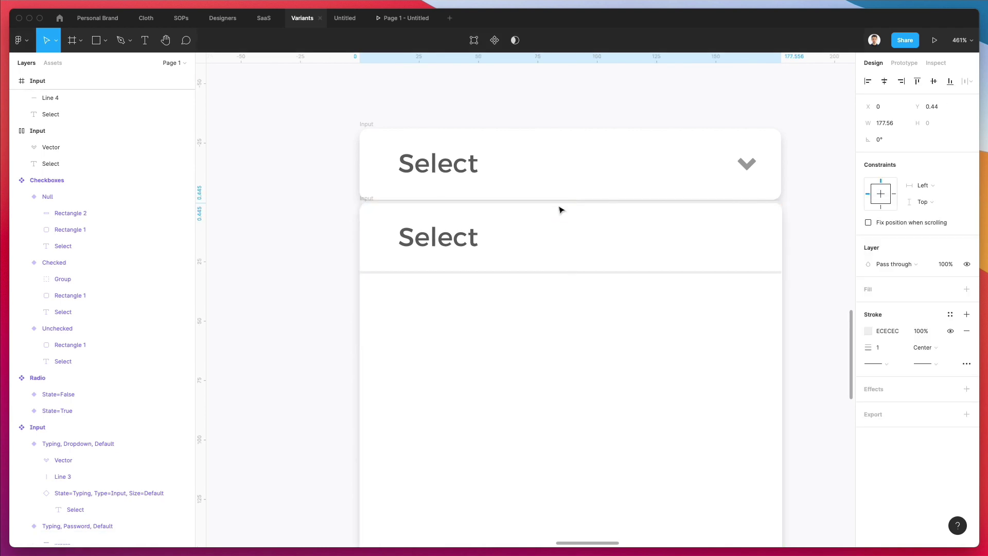
Step: Copy the Select text and divider into further option rows below with Alt-drag and Cmd+D
click(436, 235)
shift+click(445, 274)
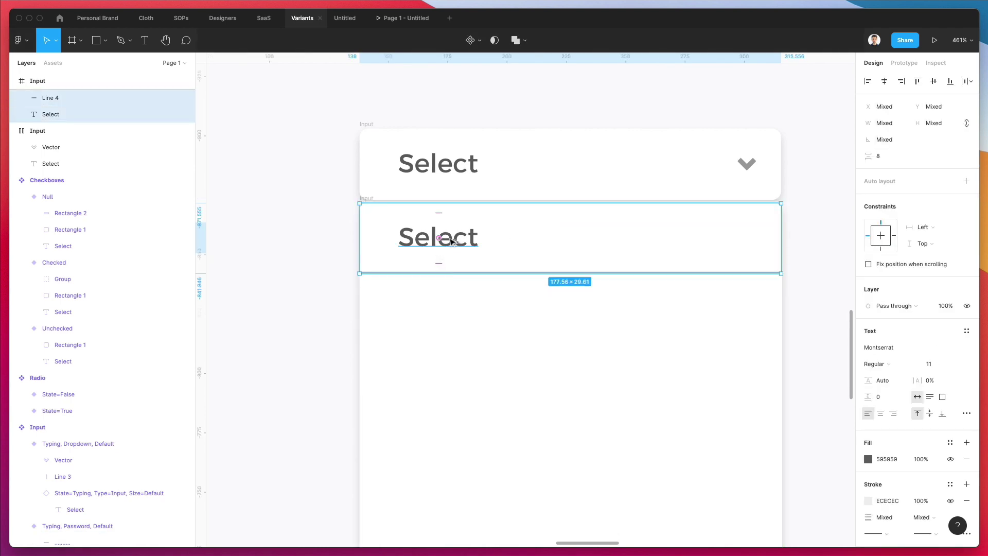
drag(451, 241, 448, 311)
scroll(446, 298, up, 2)
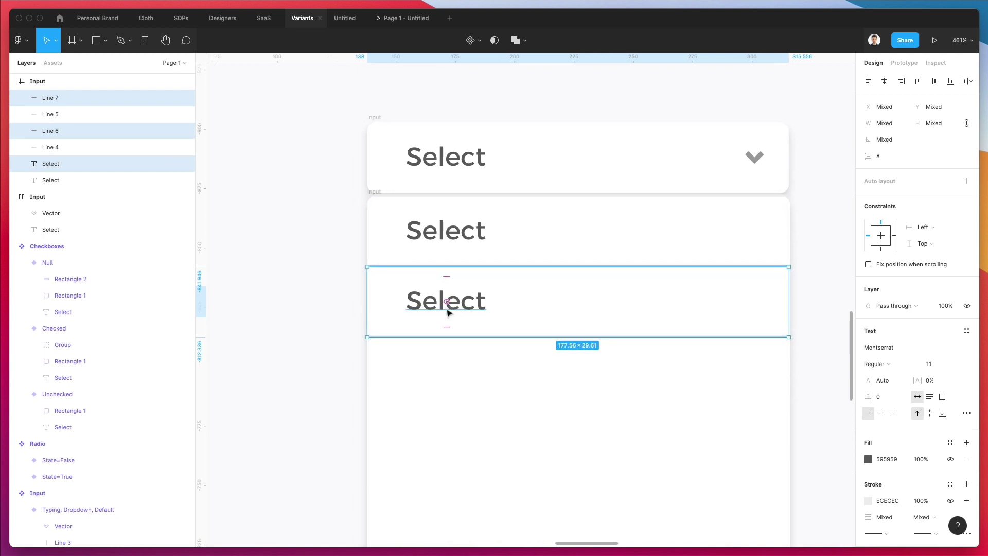
scroll(455, 301, down, 1)
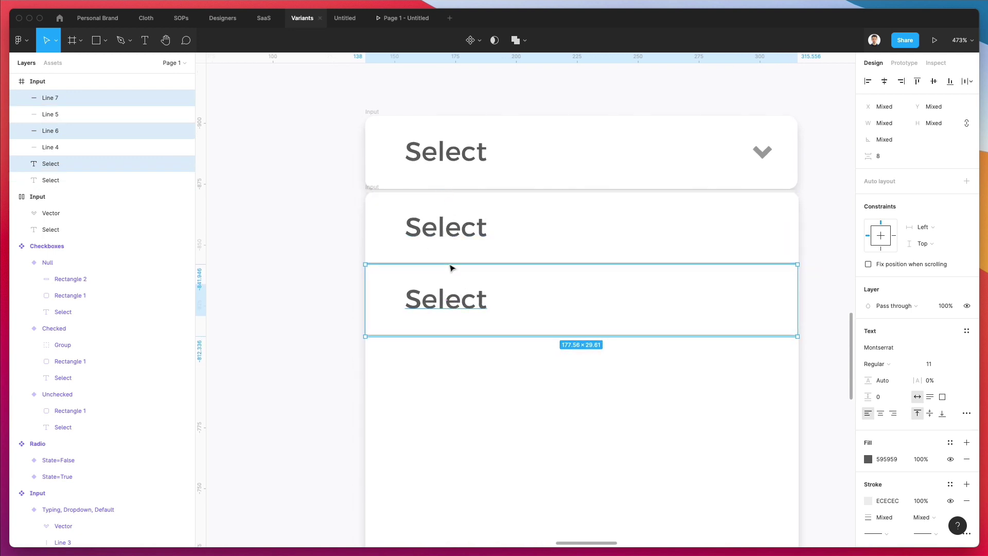
scroll(448, 273, down, 1)
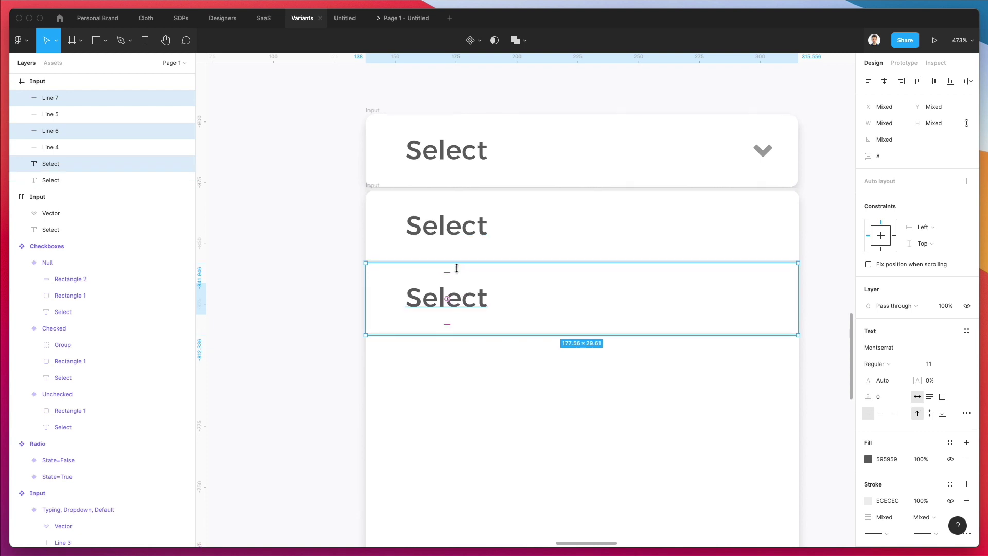
key(super+d)
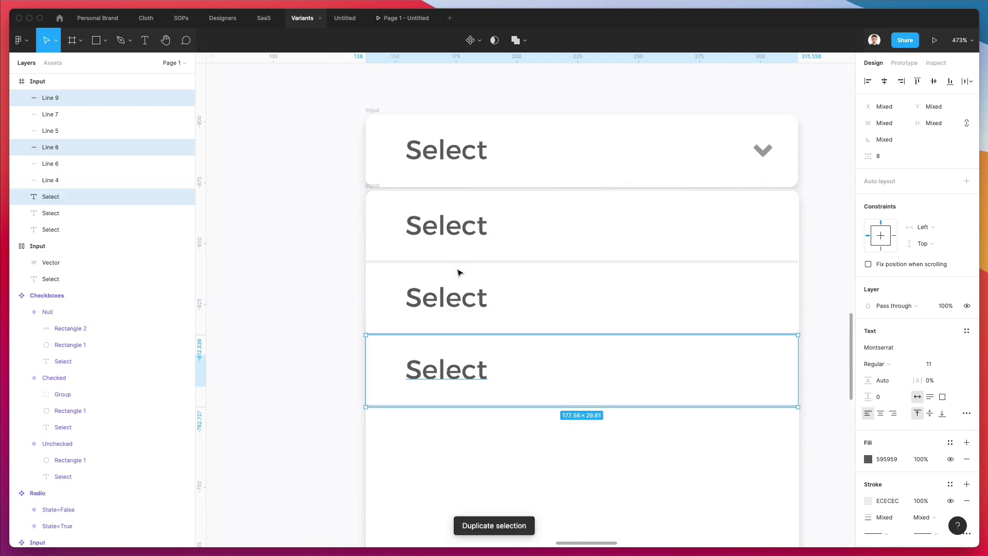
key(super+d)
key(super+d)
scroll(459, 271, down, 5)
key(super+d)
scroll(459, 272, down, 10)
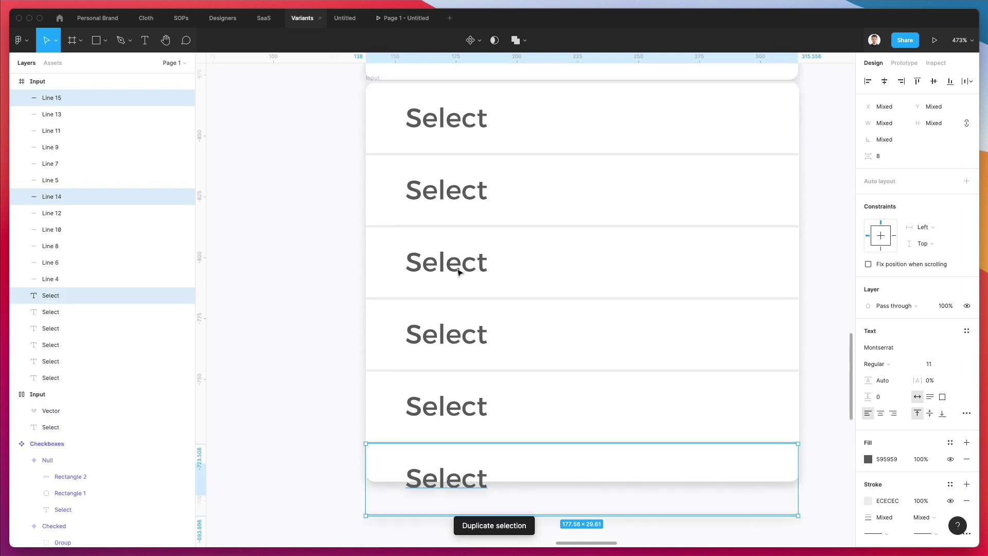
scroll(458, 271, down, 5)
key(Escape)
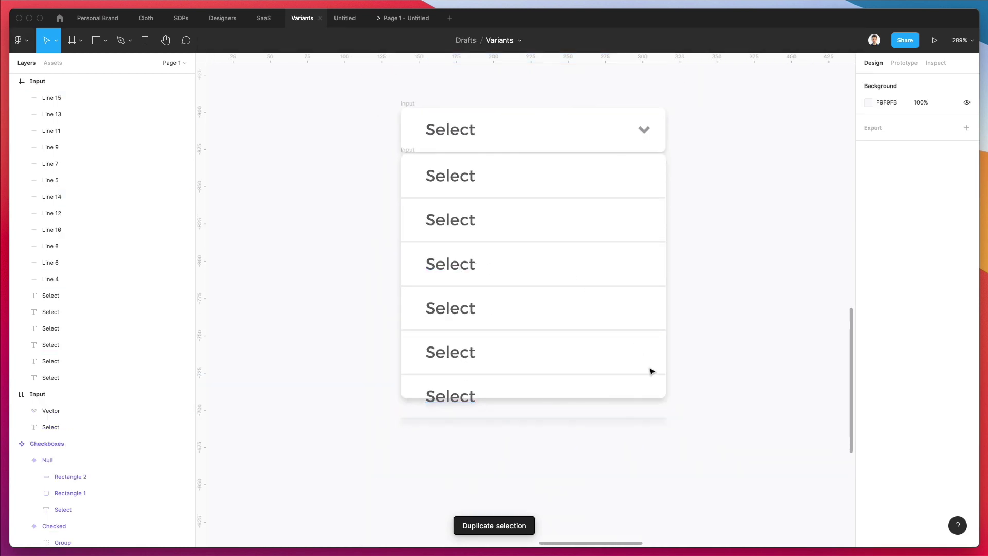
Step: Delete the extra overlapping divider lines, keeping Line 14
click(409, 155)
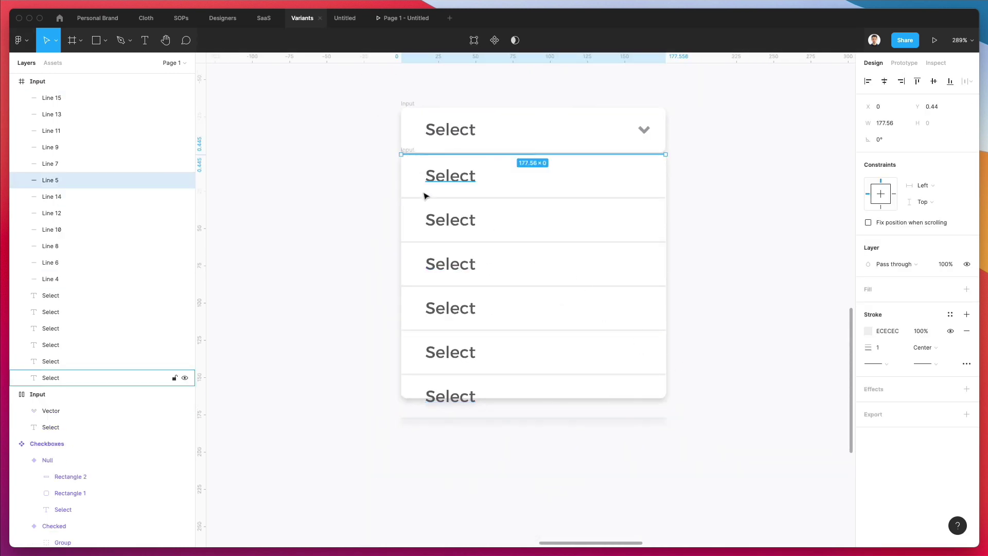
shift+click(422, 199)
shift+click(419, 243)
shift+click(424, 288)
shift+click(421, 331)
shift+click(420, 376)
shift+click(422, 419)
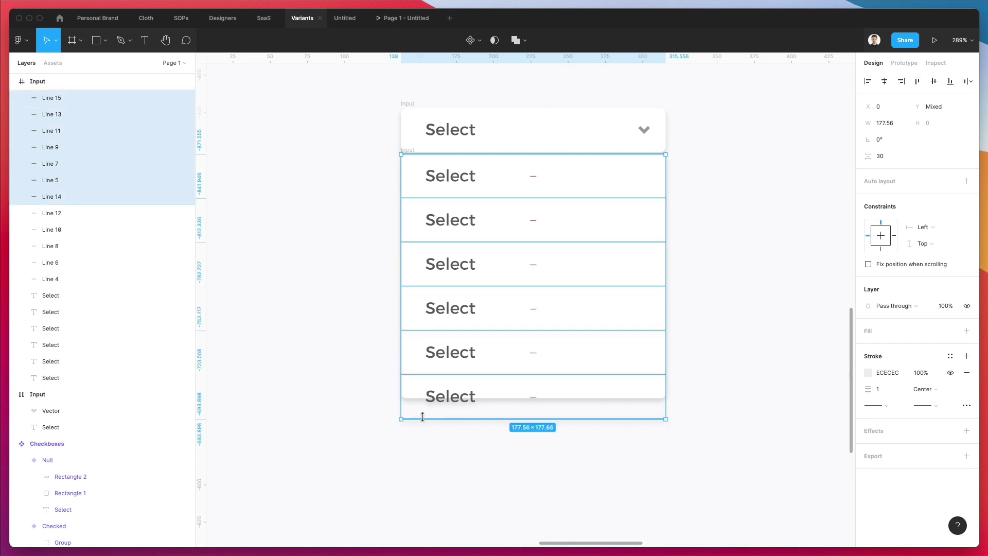
shift+click(455, 418)
key(Delete)
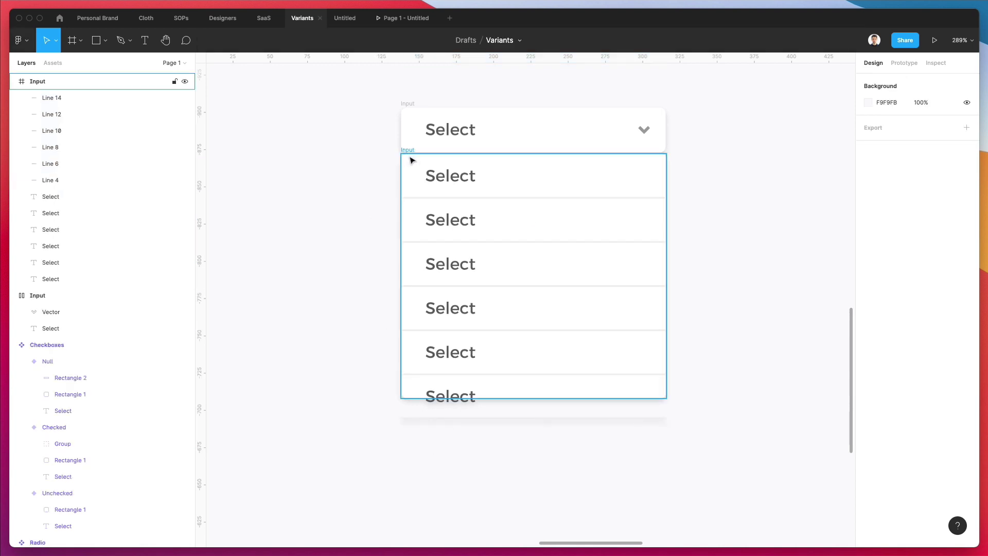
Step: Resize the dropdown panel to fit six rows and remove the bottom divider line
click(414, 199)
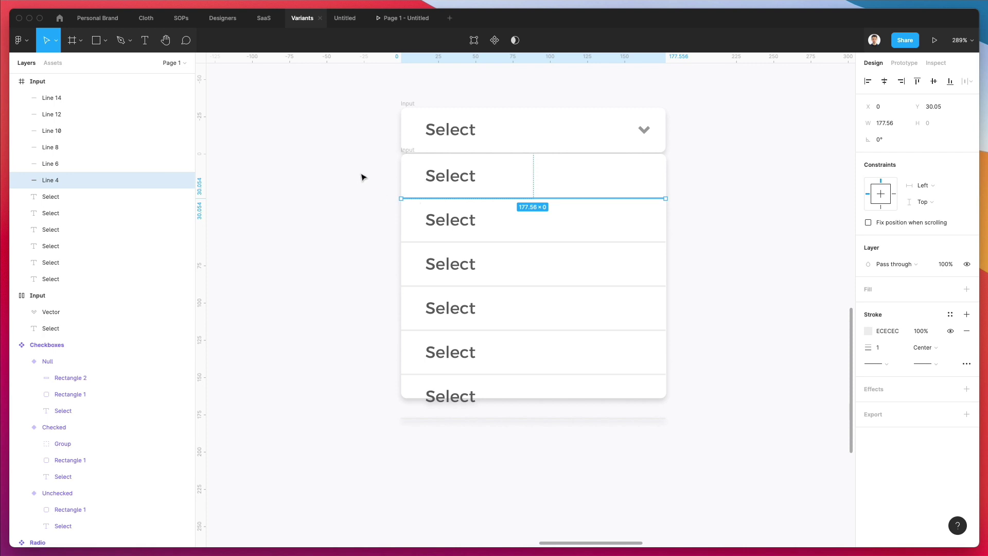
key(Escape)
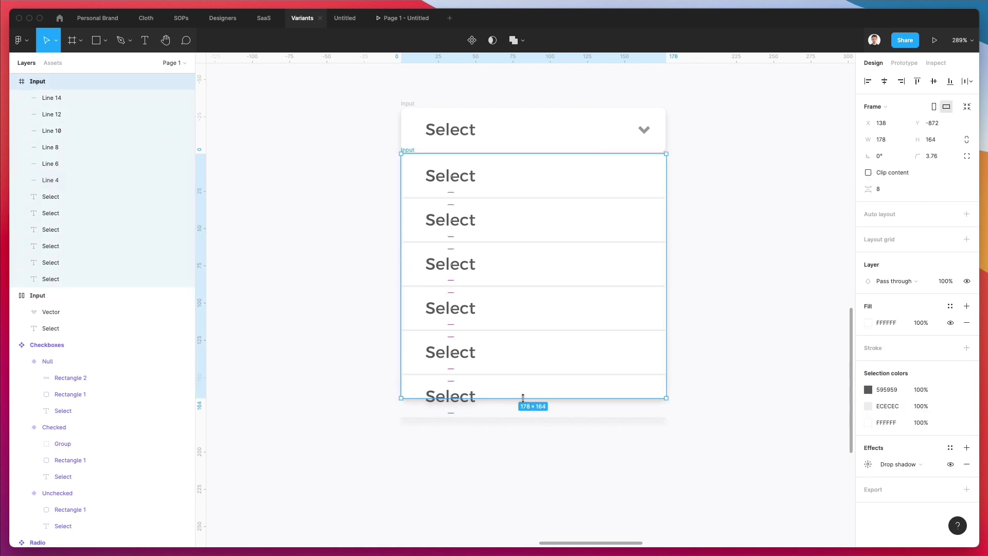
drag(523, 399, 523, 419)
click(535, 453)
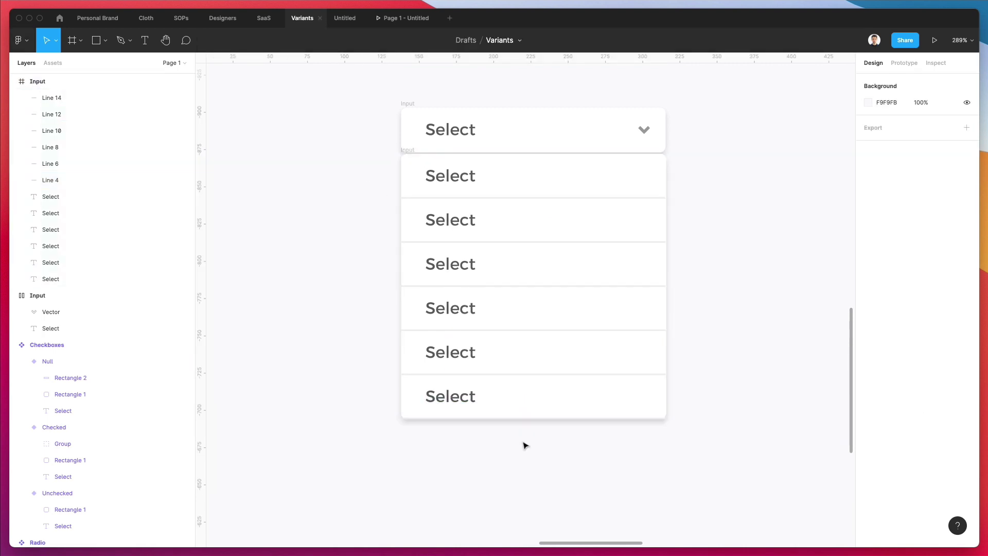
scroll(528, 441, up, 5)
click(524, 414)
key(Delete)
scroll(516, 427, down, 2)
scroll(515, 334, up, 3)
scroll(456, 208, up, 1)
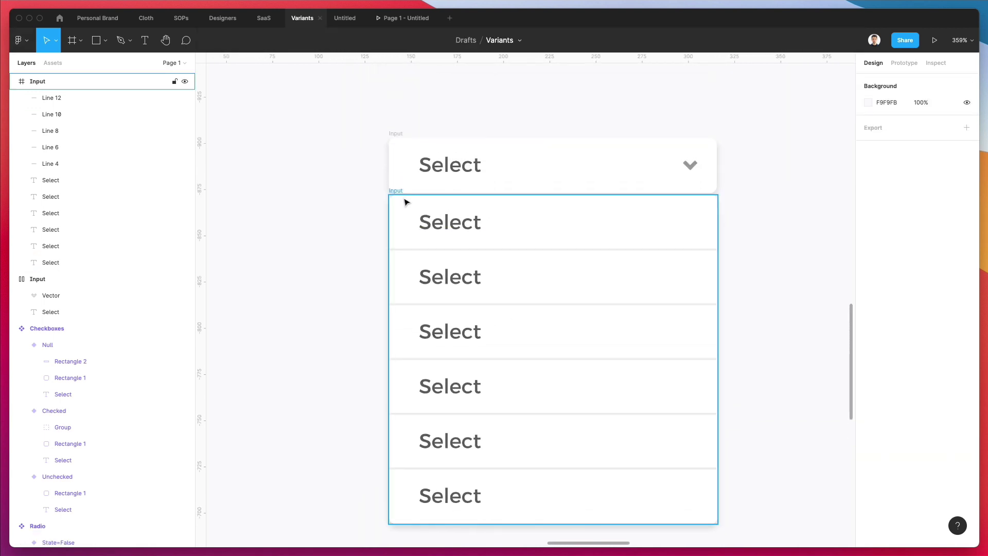
Step: Hide the rulers and batch-rename the five divider line layers
click(52, 98)
shift+click(54, 169)
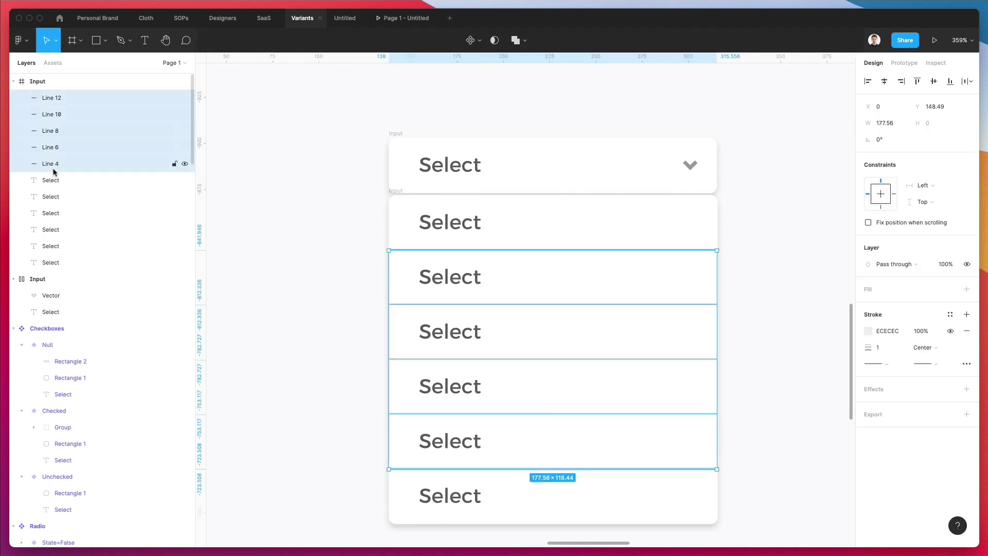
key(shift+r)
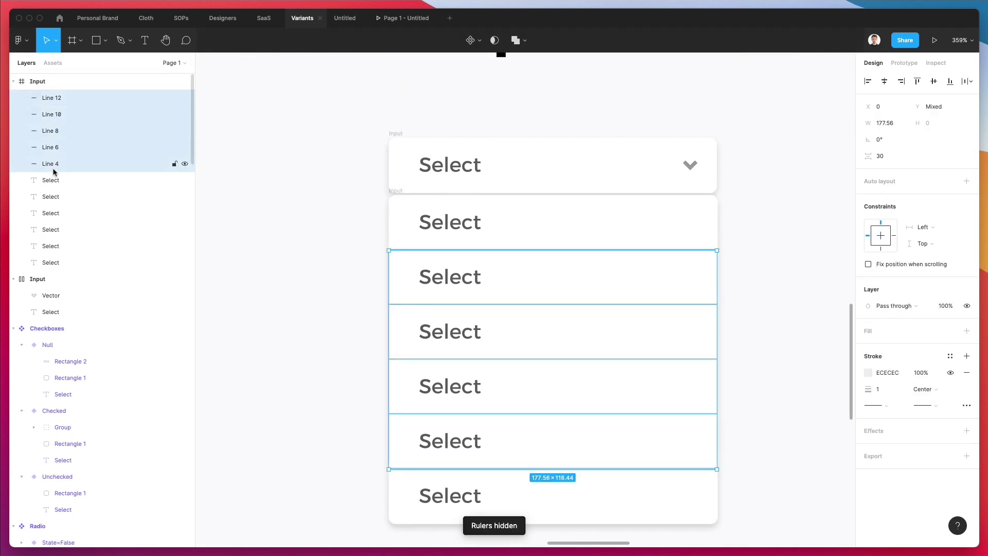
key(super+r)
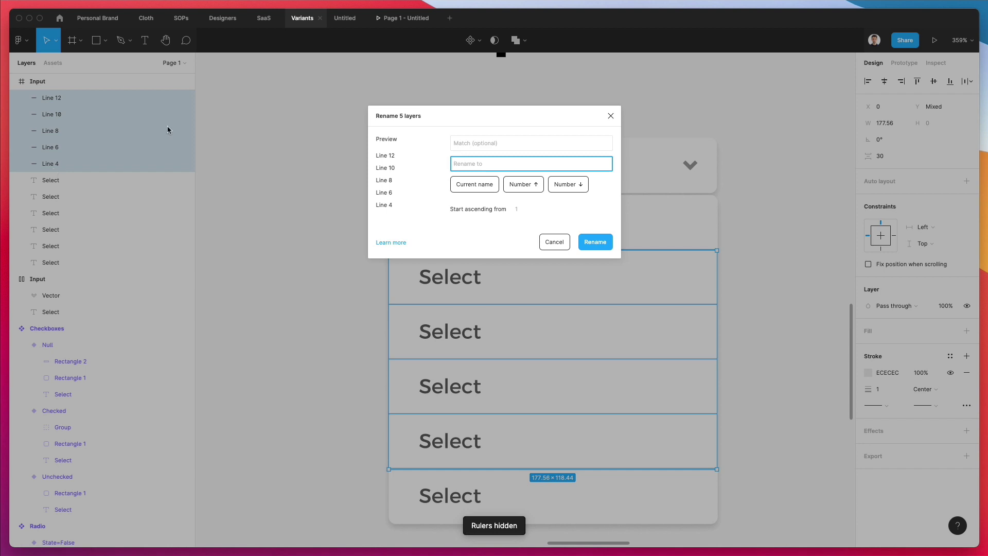
text(line)
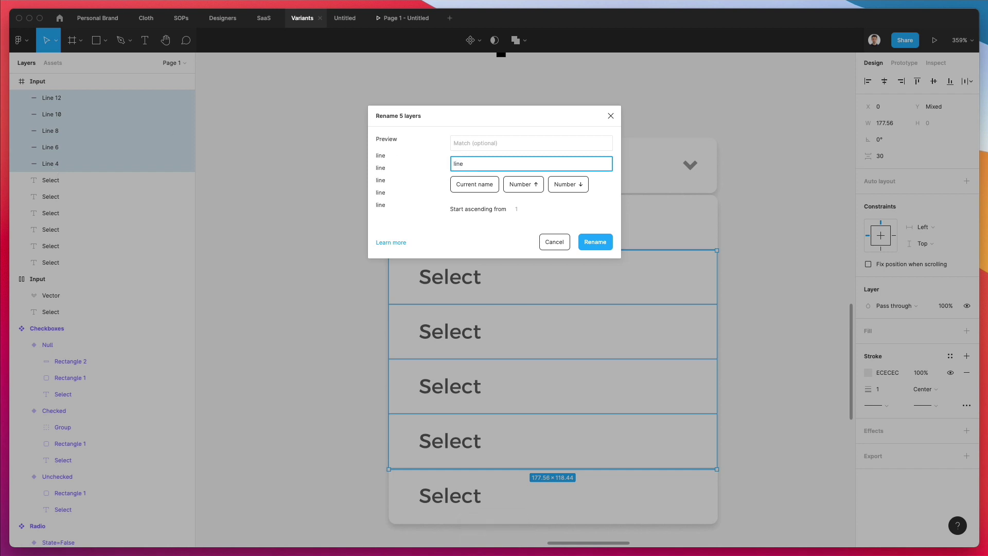
key(Return)
click(339, 214)
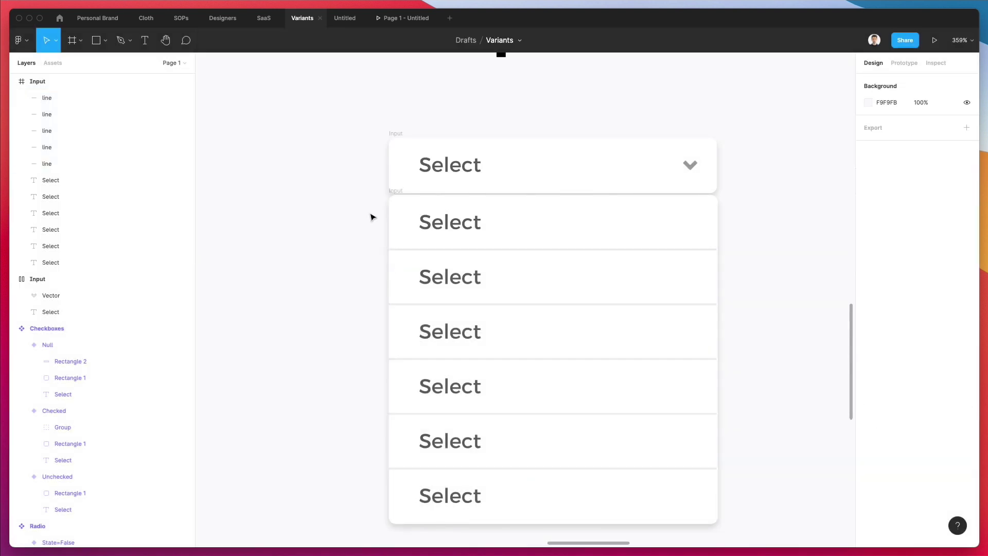
Step: Relabel the first two items as Option A and Option B
double_click(465, 237)
text(Option)
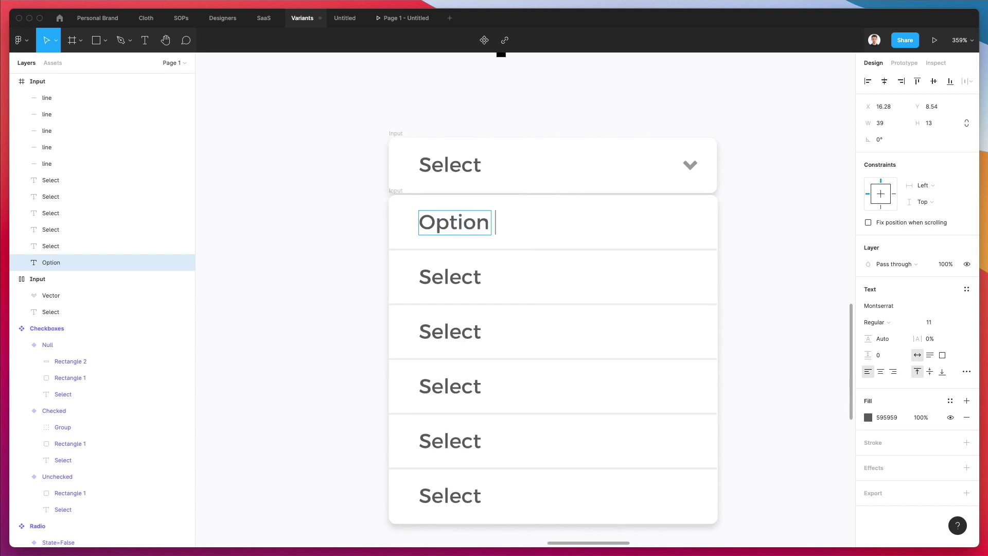
text( A)
key(ctrl+a)
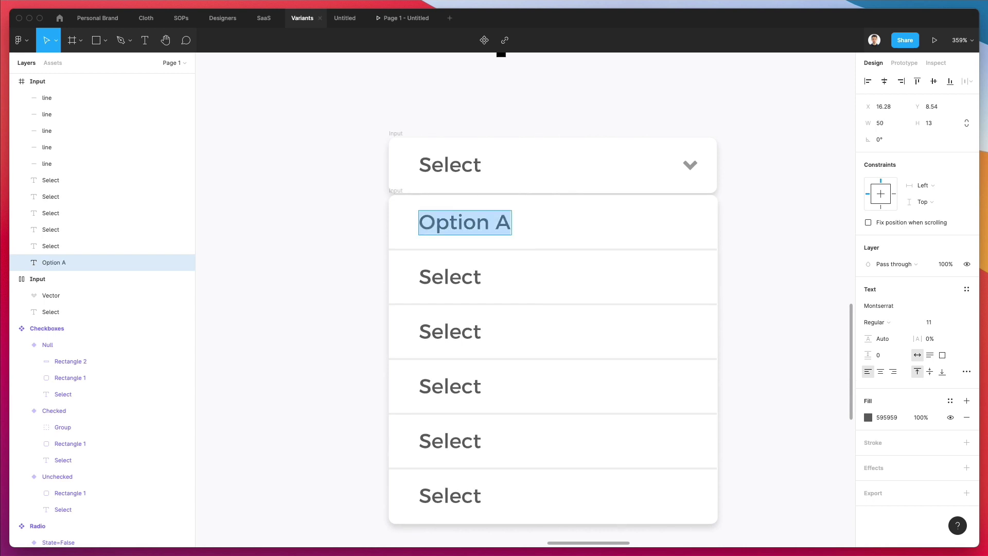
key(ctrl+c)
double_click(468, 277)
key(ctrl+v)
key(BackSpace)
key(BackSpace)
text(B)
Step: Relabel the third and fourth items as Option C and Option D
double_click(445, 339)
key(ctrl+v)
key(BackSpace)
text(C)
double_click(450, 388)
key(ctrl+v)
key(BackSpace)
text(D)
Step: Relabel the fifth and sixth items as Option E and Option F
scroll(447, 385, down, 1)
click(458, 437)
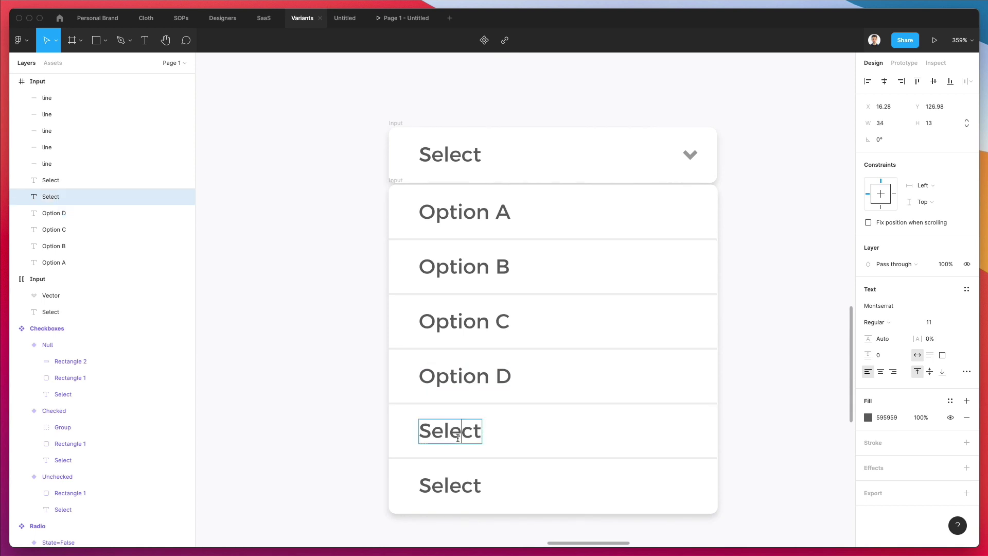
double_click(458, 438)
key(ctrl+v)
key(BackSpace)
text(E)
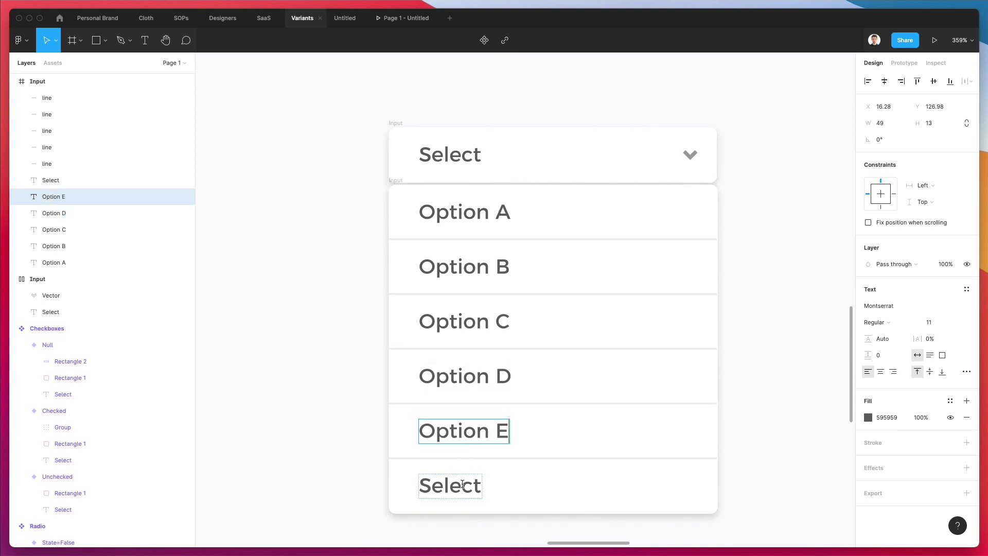
double_click(462, 482)
key(ctrl+v)
key(BackSpace)
text(F)
click(317, 299)
scroll(332, 271, down, 3)
click(439, 225)
shift+click(455, 262)
click(645, 285)
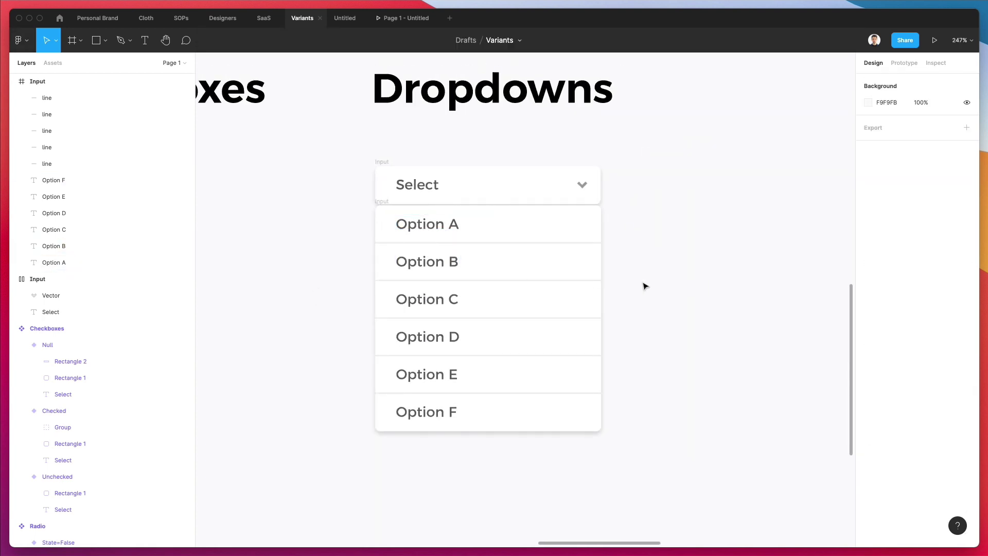
scroll(610, 283, down, 3)
click(506, 246)
shift+click(507, 270)
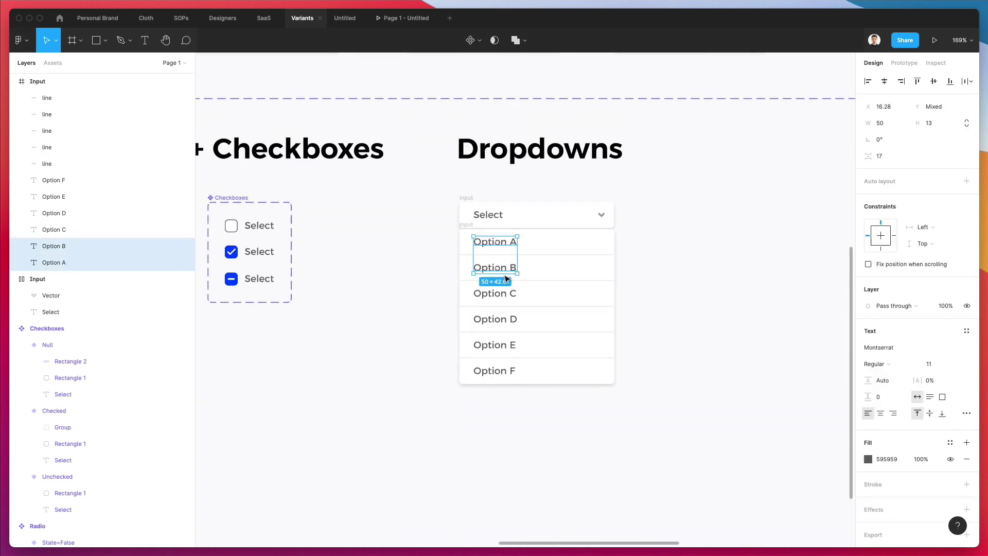
shift+click(500, 295)
shift+click(502, 319)
shift+click(502, 345)
shift+click(502, 371)
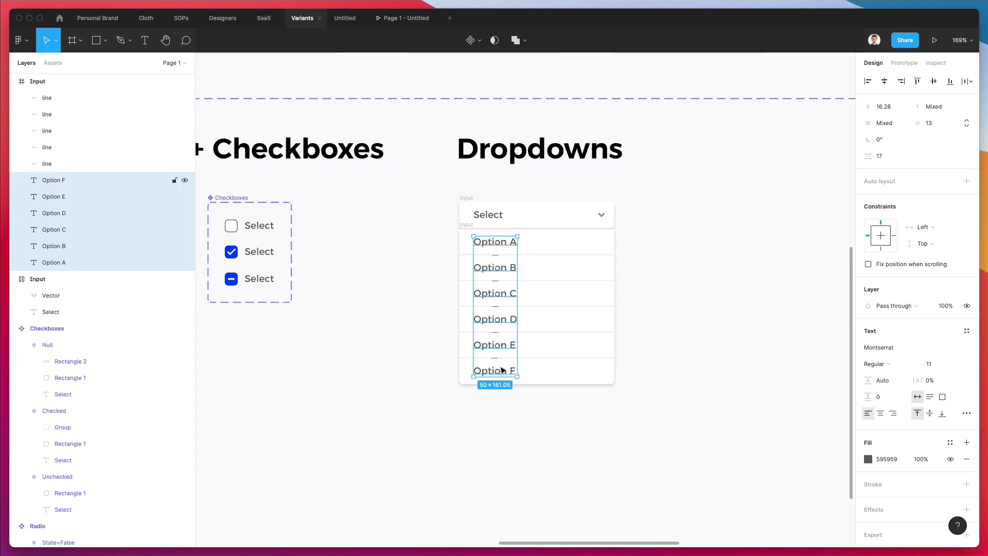
key(5)
key(0)
click(397, 300)
scroll(459, 330, up, 2)
scroll(460, 330, right, 1)
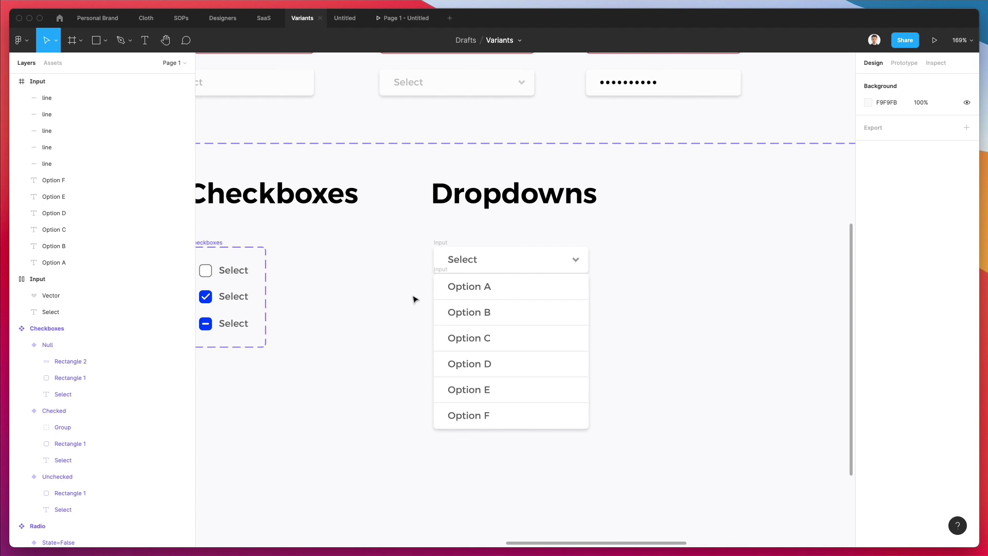
scroll(420, 315, right, 3)
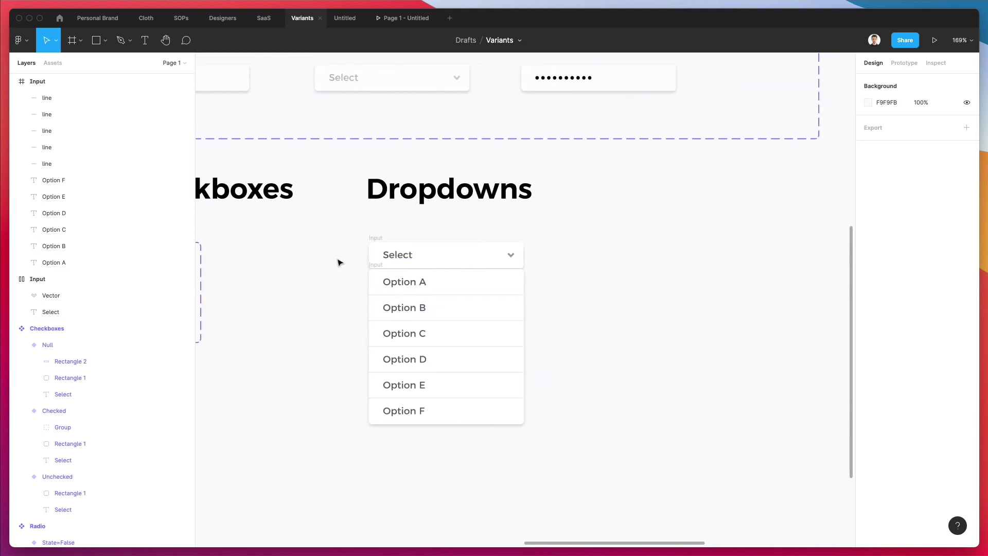
scroll(362, 283, down, 5)
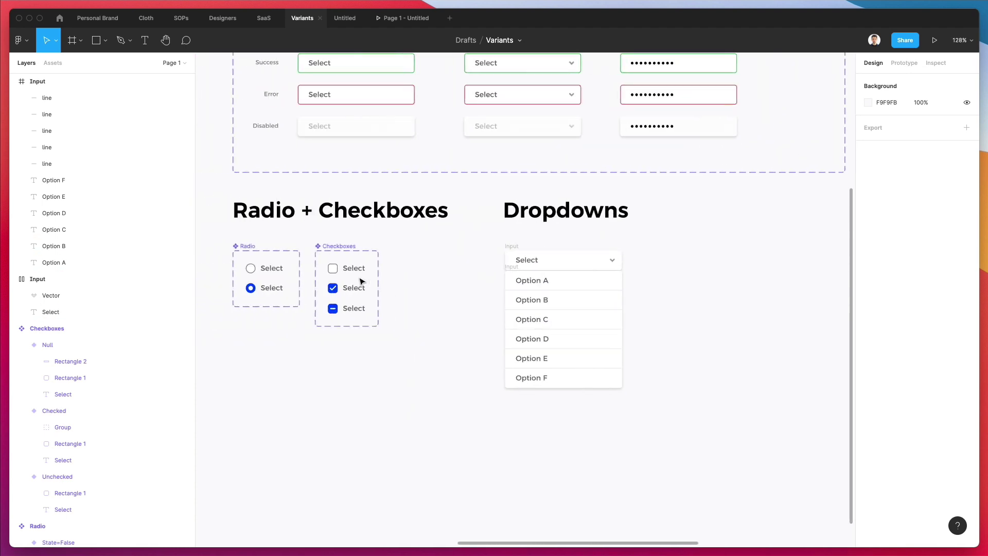
scroll(362, 282, up, 5)
scroll(362, 282, down, 4)
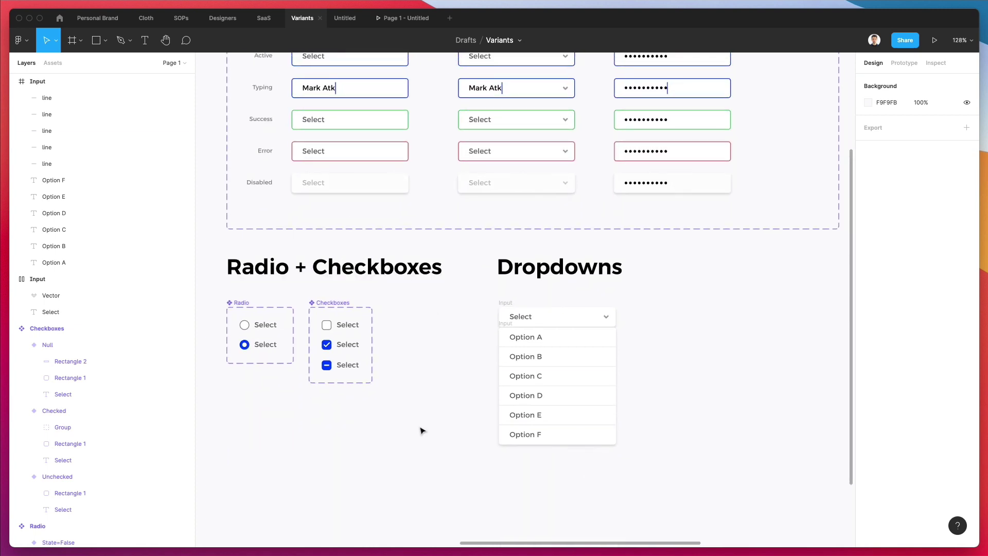
scroll(437, 313, up, 2)
scroll(438, 313, right, 3)
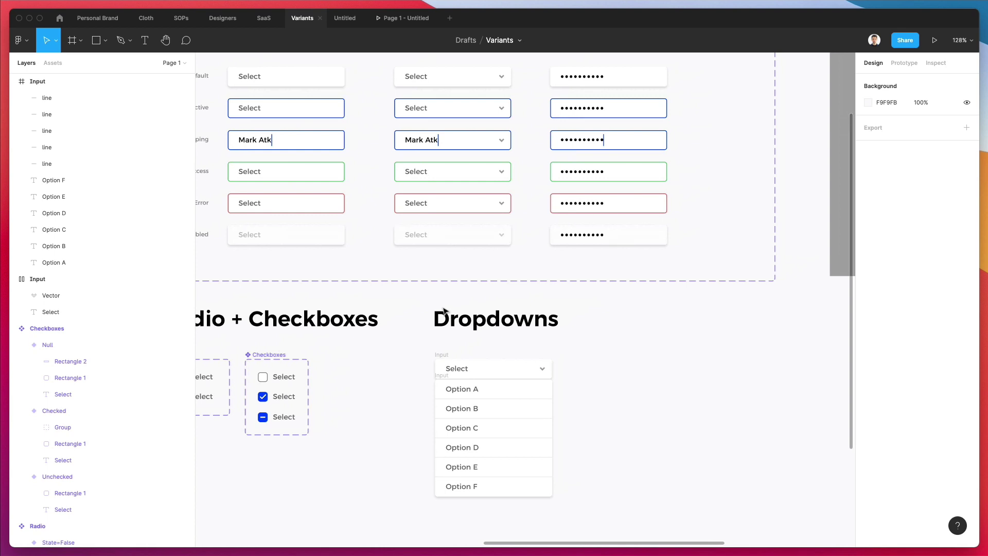
scroll(444, 310, down, 5)
scroll(708, 165, right, 3)
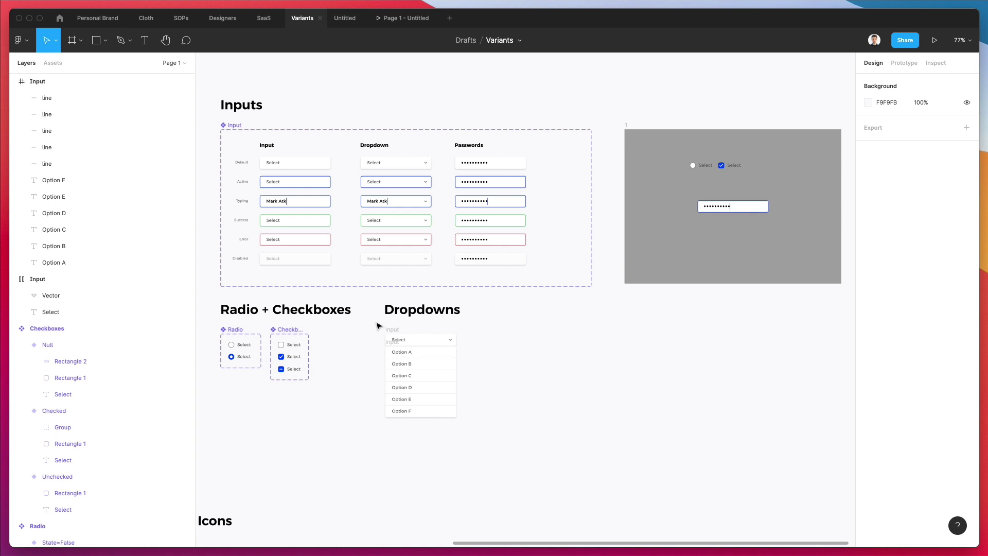
scroll(377, 327, down, 1)
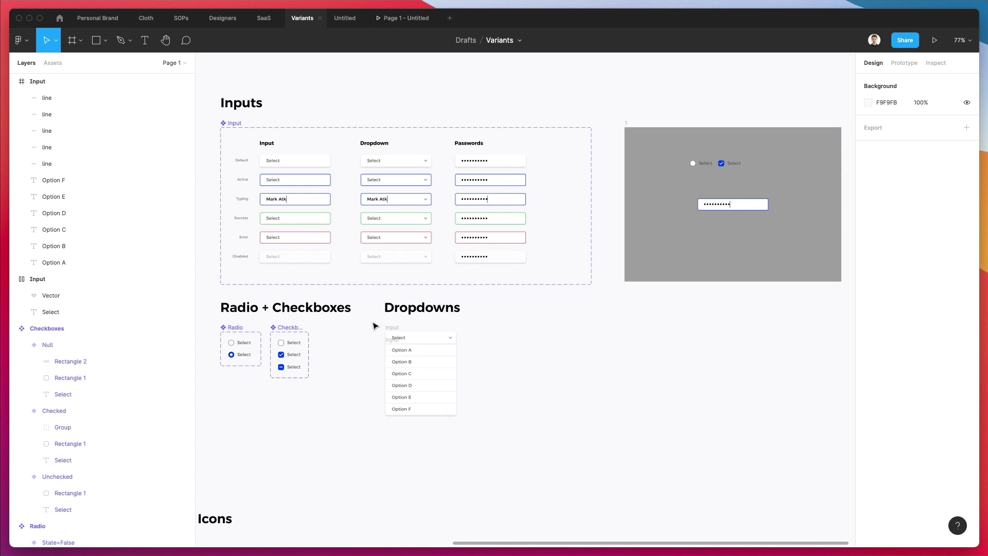
scroll(377, 328, up, 5)
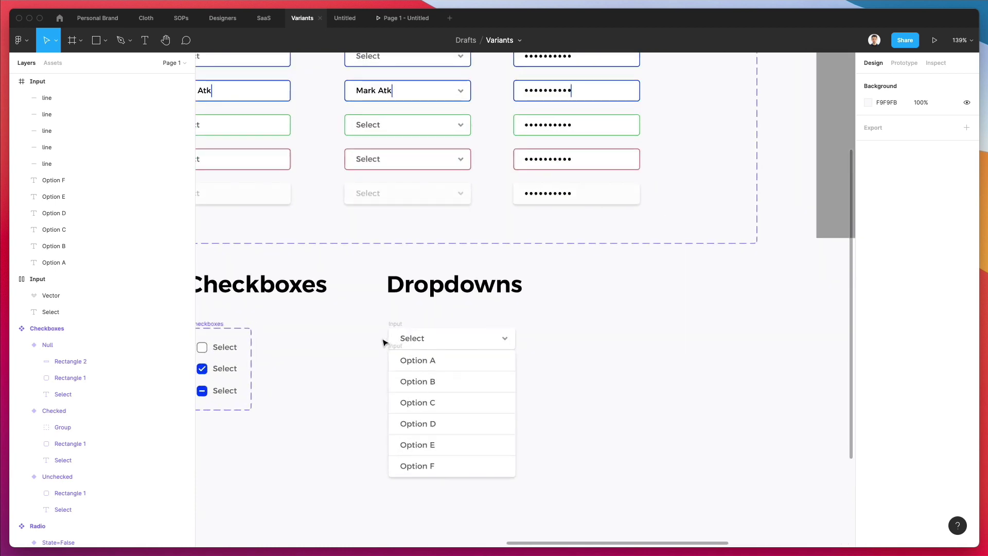
scroll(402, 414, down, 4)
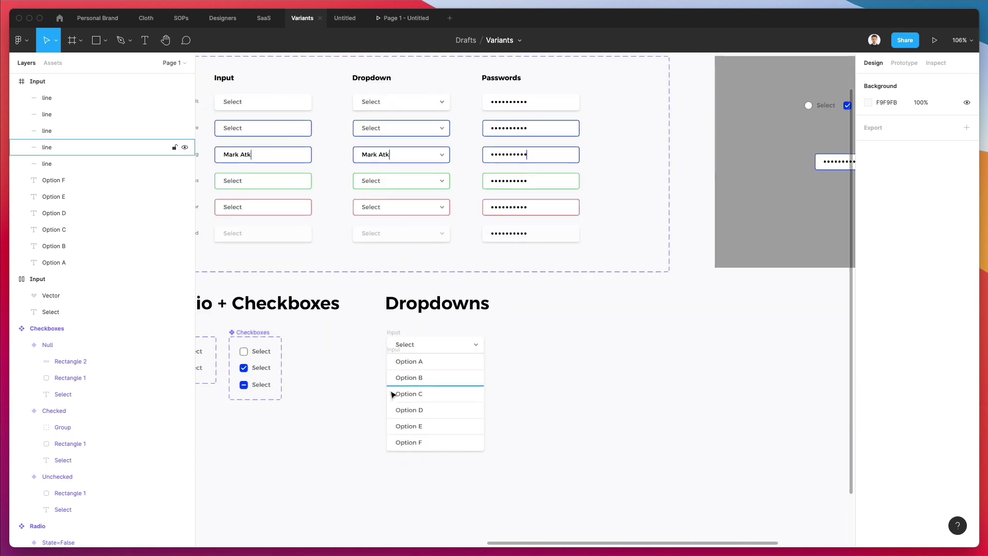
scroll(392, 395, up, 4)
Step: Delete Options D–F and the leftover divider, shrinking the list frame to fit Options A–C
drag(373, 337, 576, 397)
key(Delete)
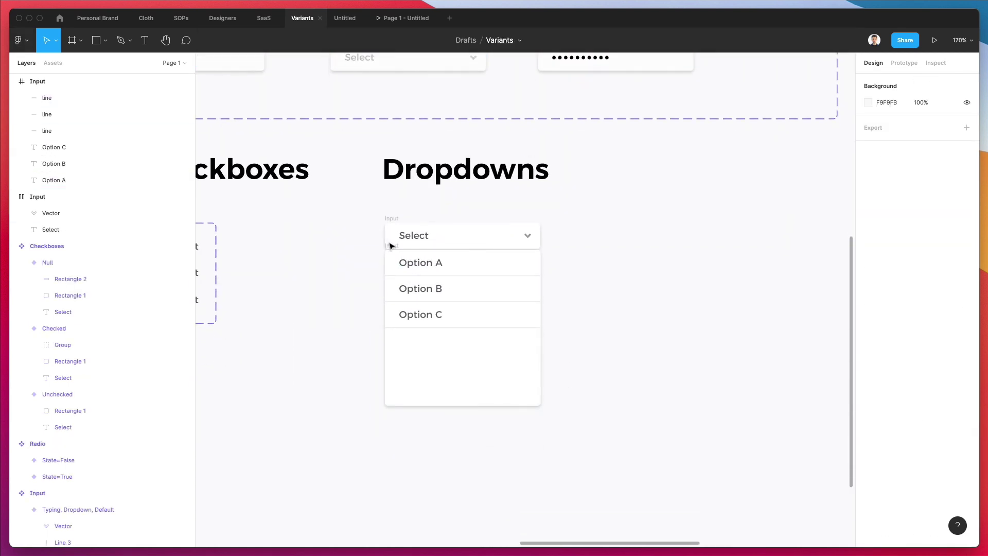
click(389, 249)
drag(445, 407, 447, 328)
click(479, 335)
click(479, 328)
key(Delete)
Step: Rename the 178×89 list frame to 'dropdown', keeping its contents intact
scroll(460, 255, up, 5)
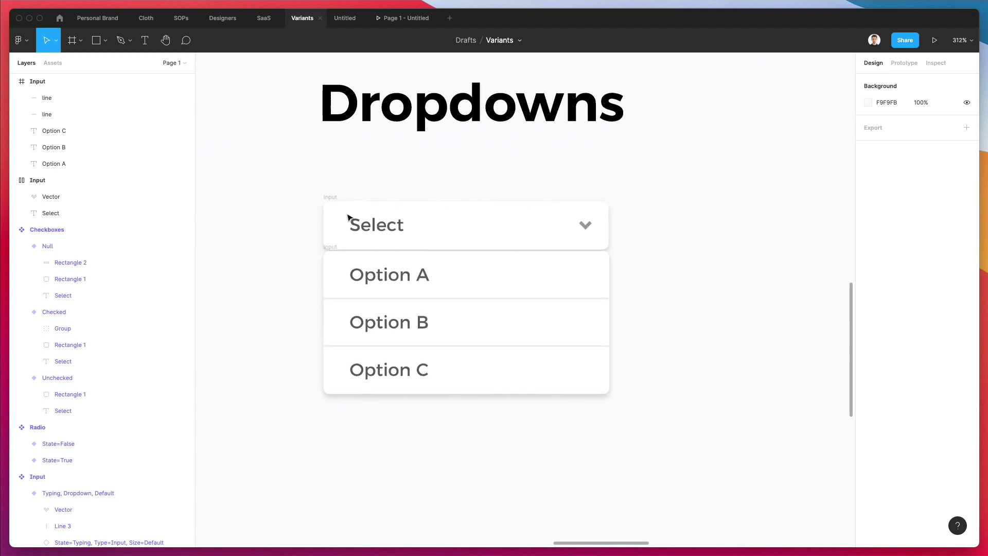
click(330, 247)
double_click(330, 247)
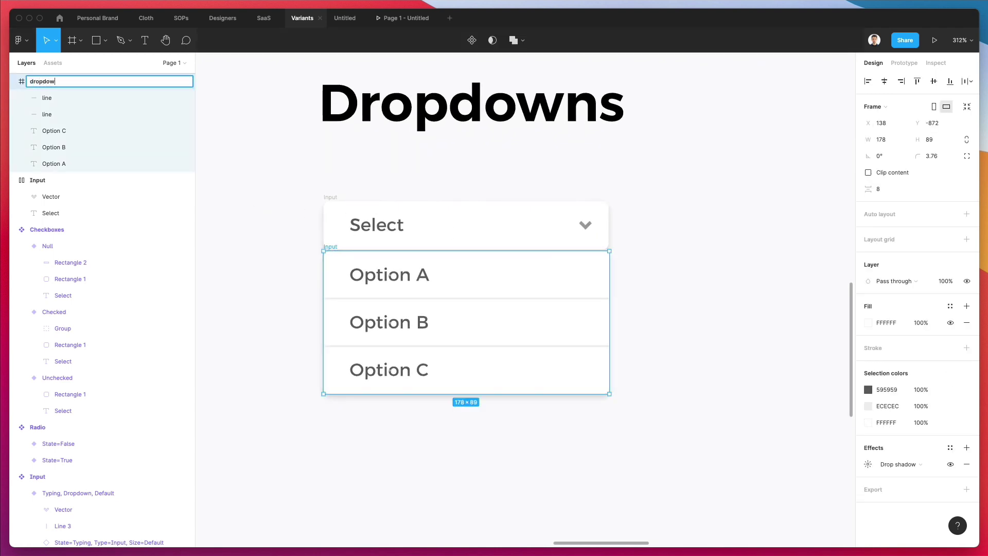
key(Return)
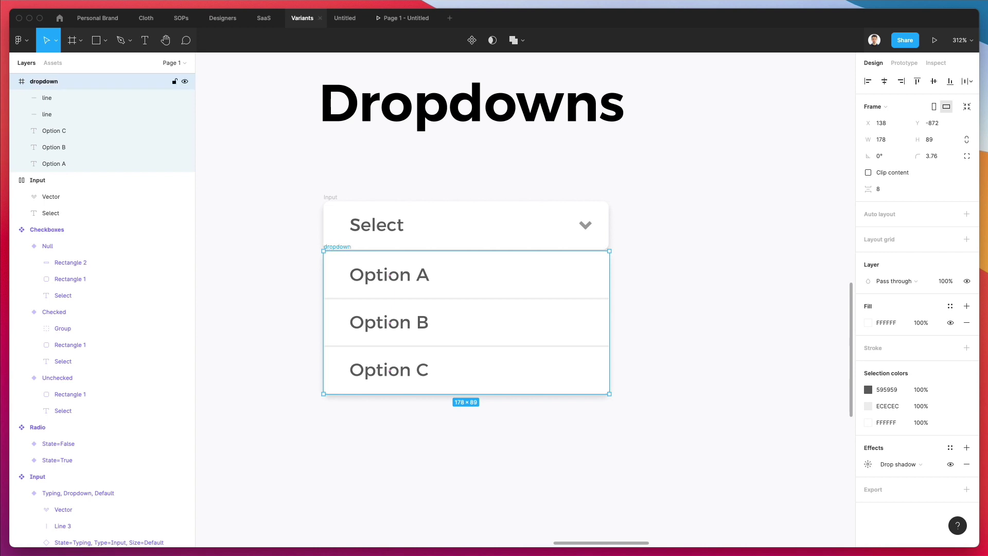
key(super+shift+g)
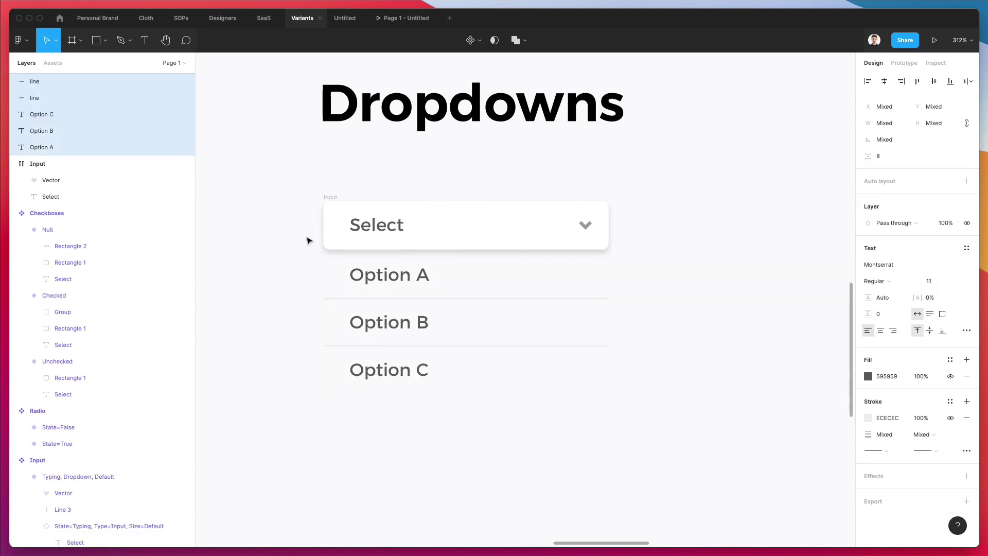
key(super+z)
key(super+shift+z)
key(super+z)
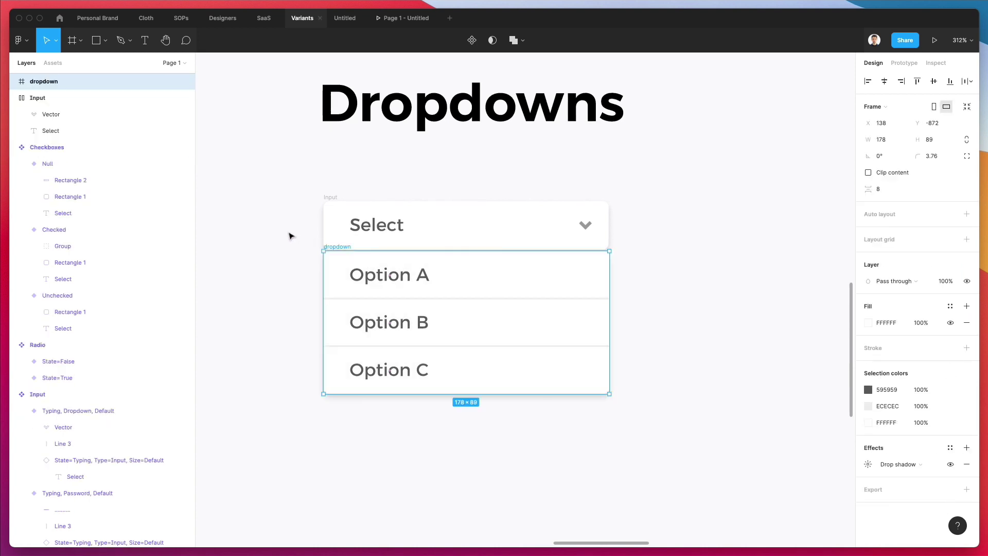
click(289, 236)
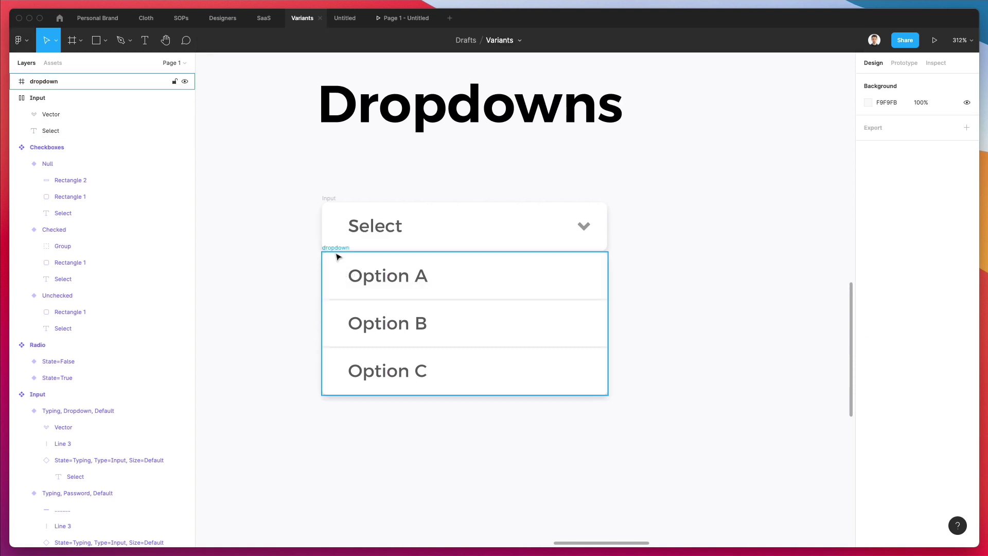
Step: Inspect the Input header and dropdown list frames on the canvas
click(326, 199)
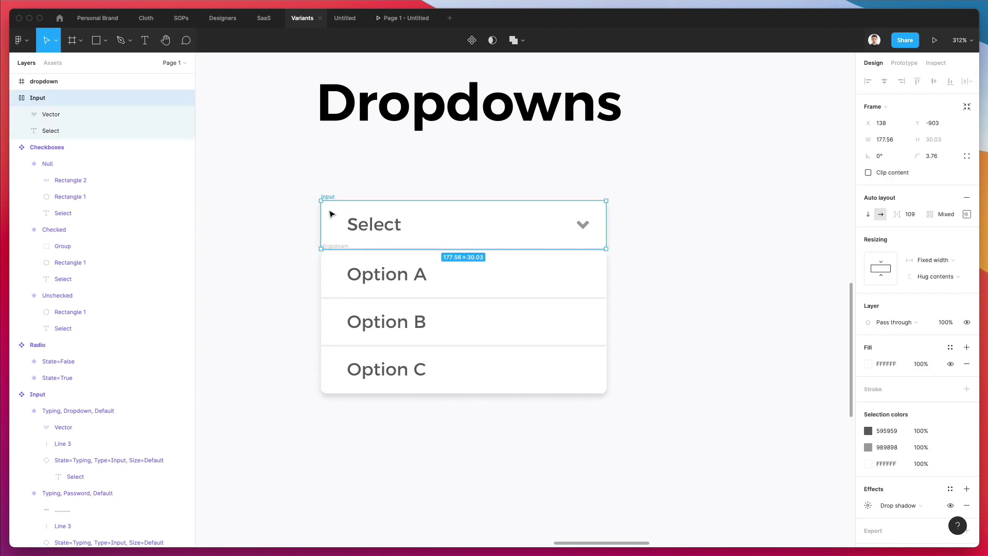
key(Escape)
click(322, 202)
key(Escape)
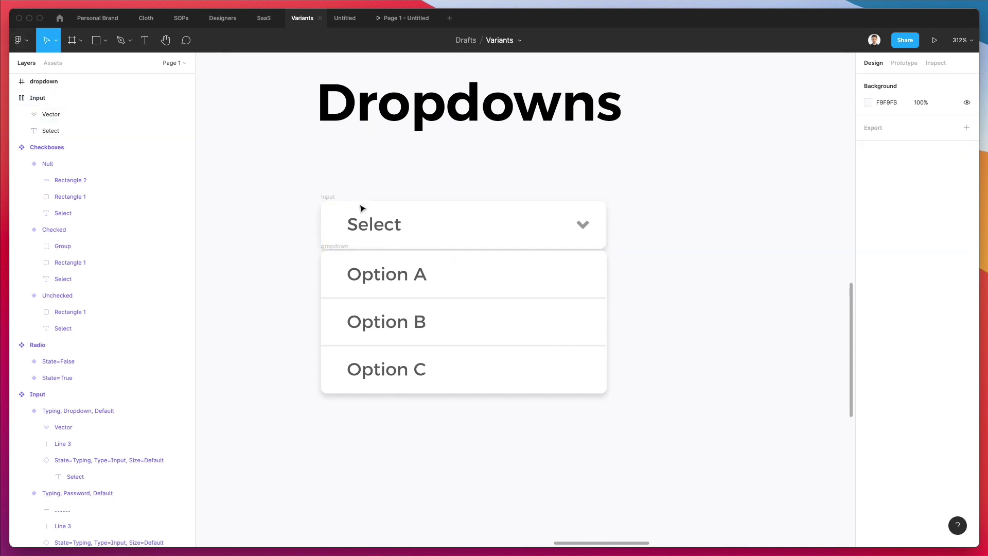
click(328, 202)
key(Escape)
click(328, 251)
scroll(290, 265, down, 5)
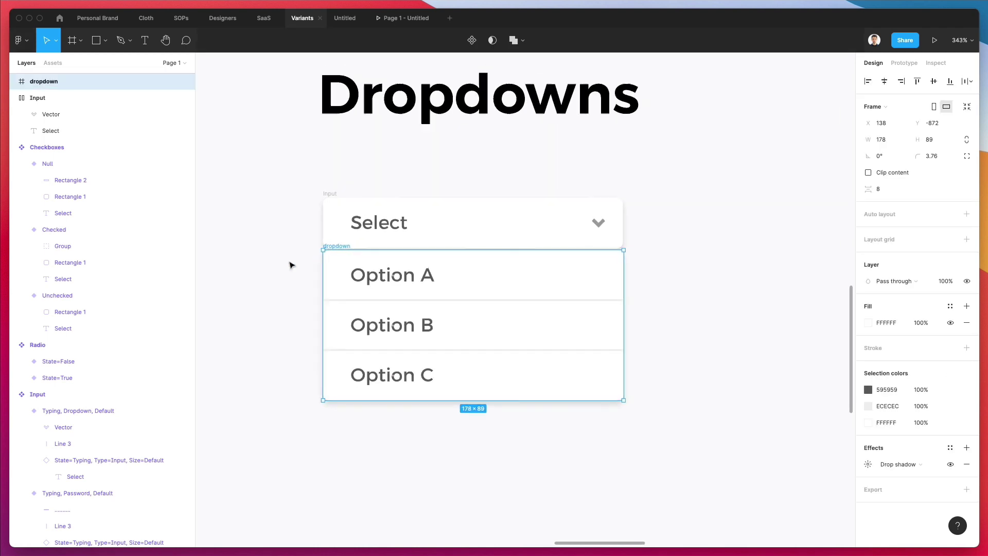
scroll(290, 265, up, 3)
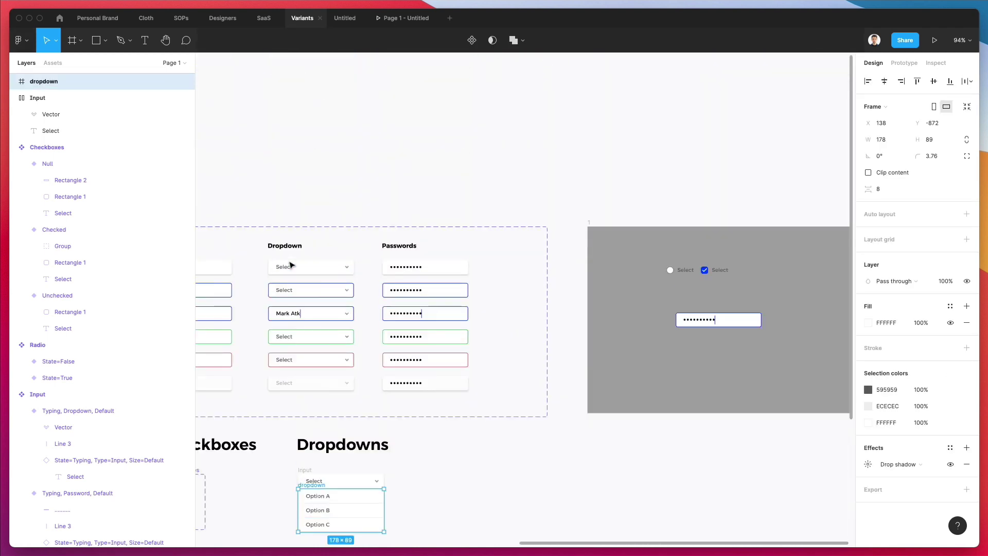
scroll(290, 265, left, 2)
scroll(426, 353, left, 3)
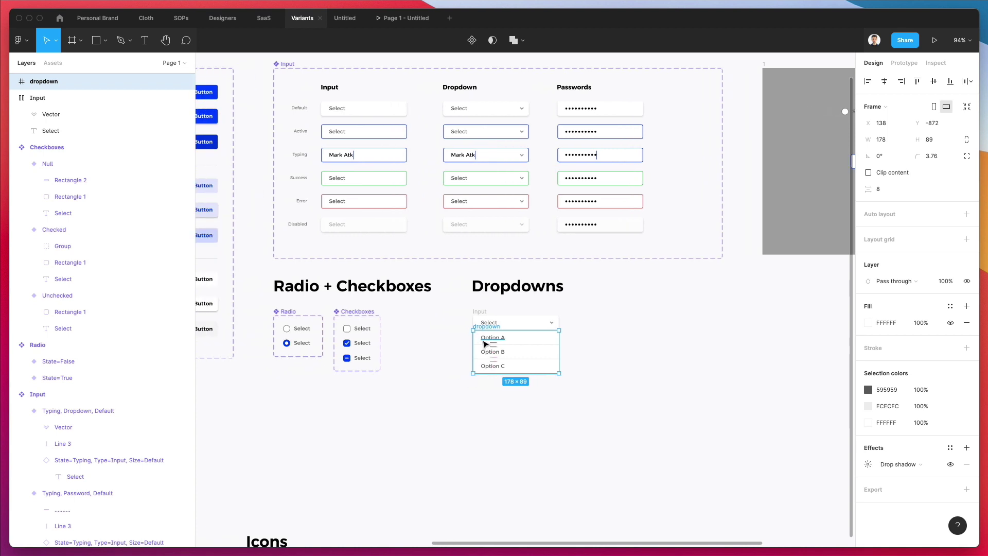
scroll(459, 335, up, 10)
scroll(458, 334, down, 5)
scroll(460, 335, down, 2)
scroll(459, 335, right, 3)
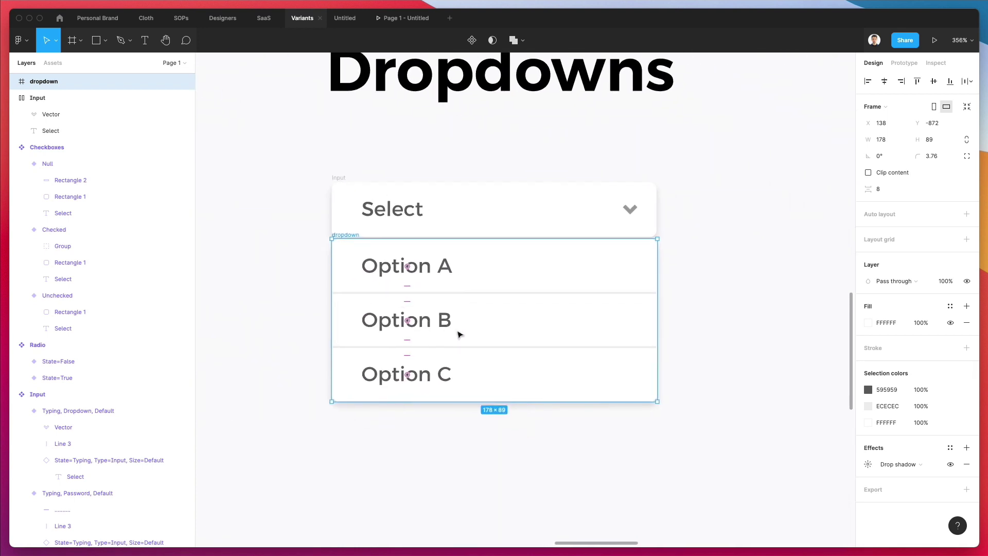
click(258, 278)
scroll(346, 237, down, 1)
scroll(346, 236, down, 2)
click(346, 234)
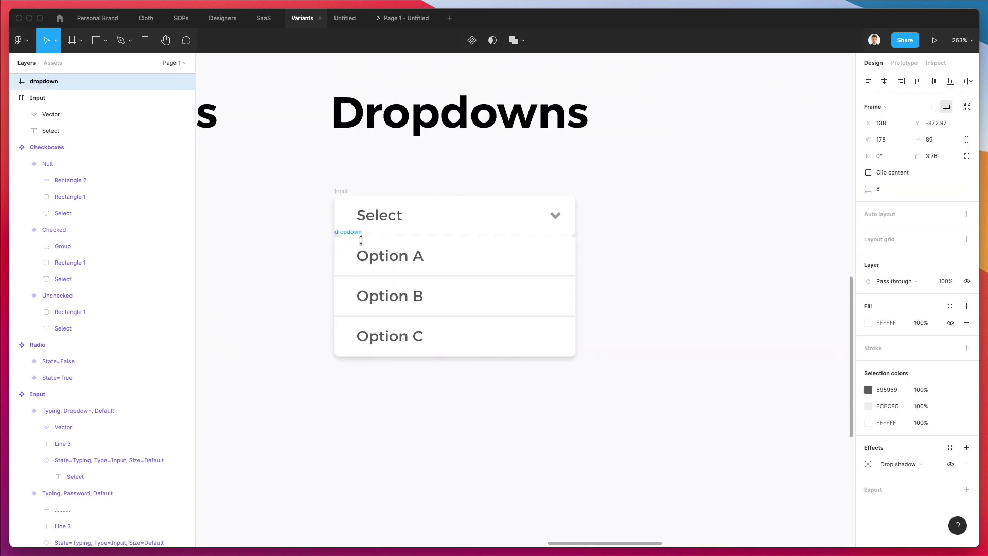
click(322, 221)
Step: Make the Input field and options list one component named 'dropdown'
drag(309, 178, 600, 408)
key(super+g)
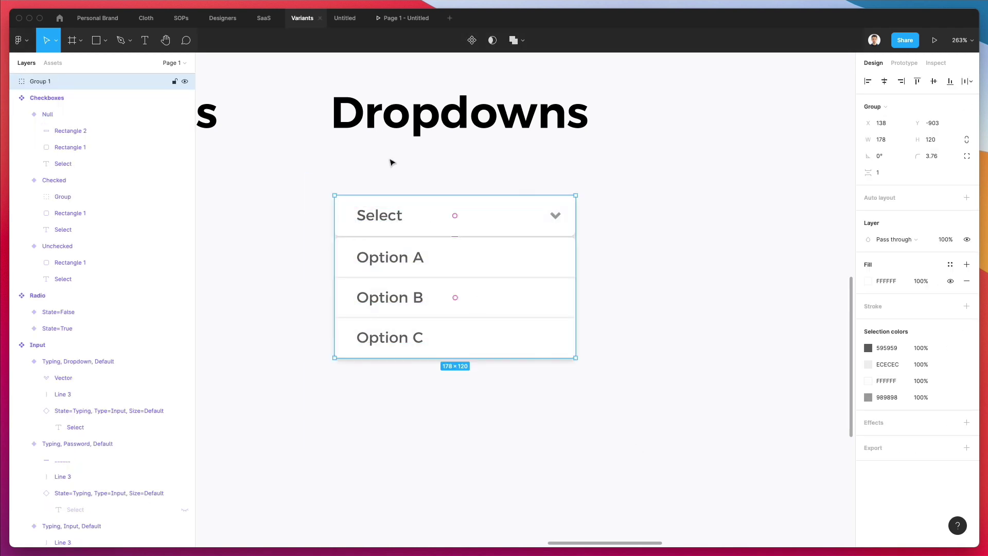
key(super+z)
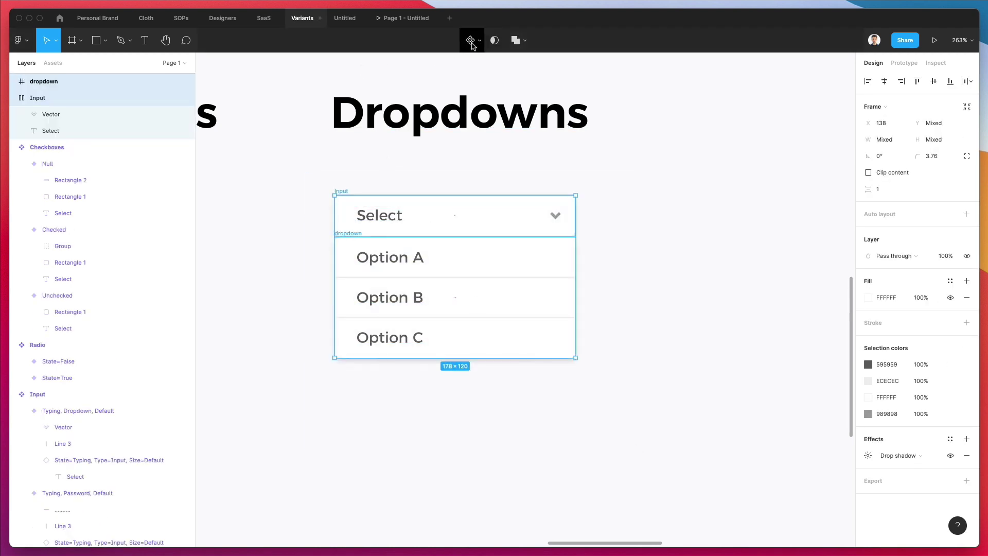
click(470, 41)
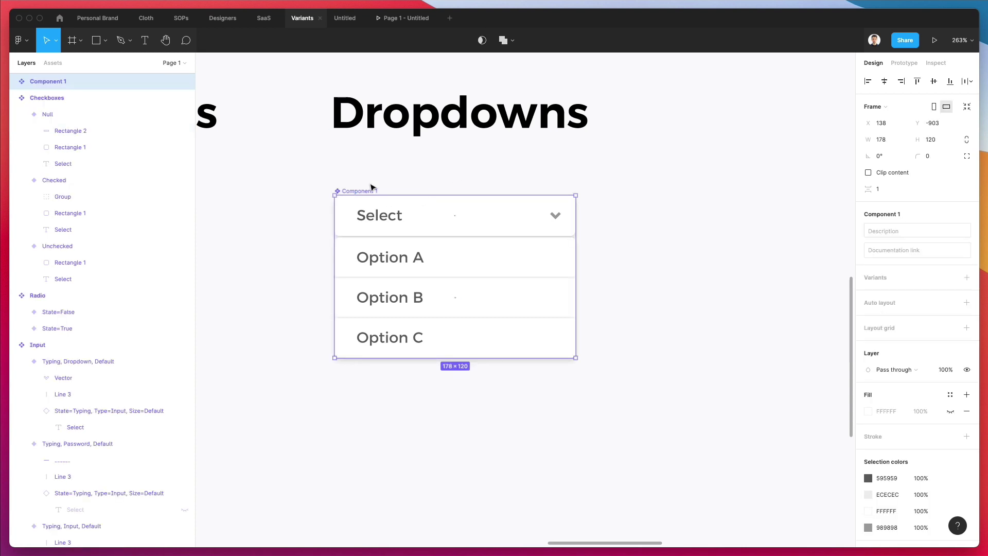
key(super+r)
text(dr)
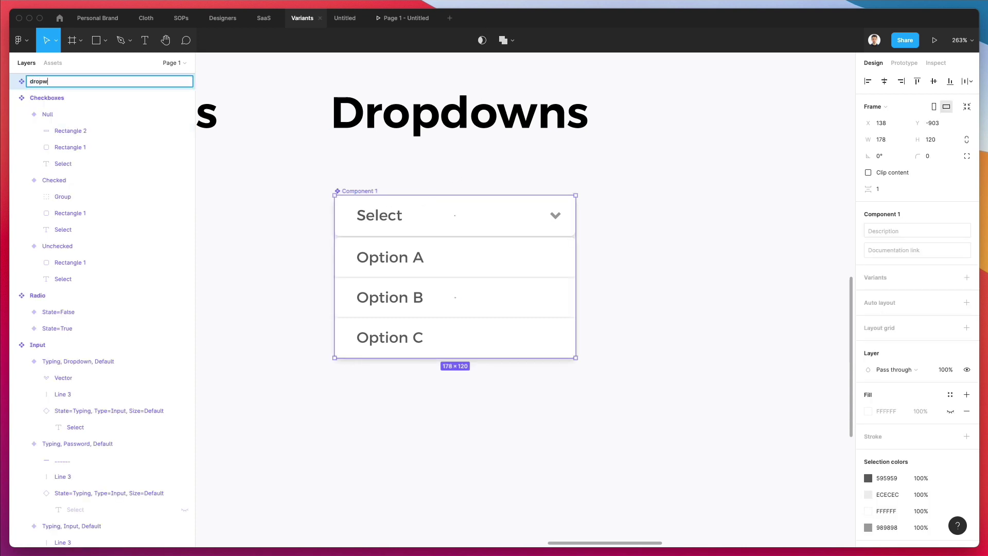
key(Return)
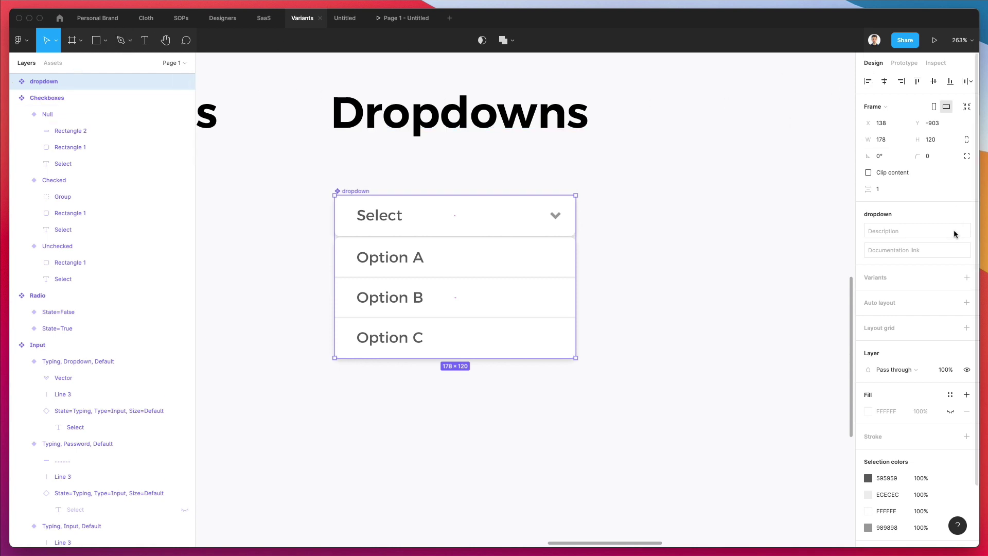
Step: Add a test variant to the dropdown component, then delete it
click(966, 278)
scroll(574, 203, down, 5)
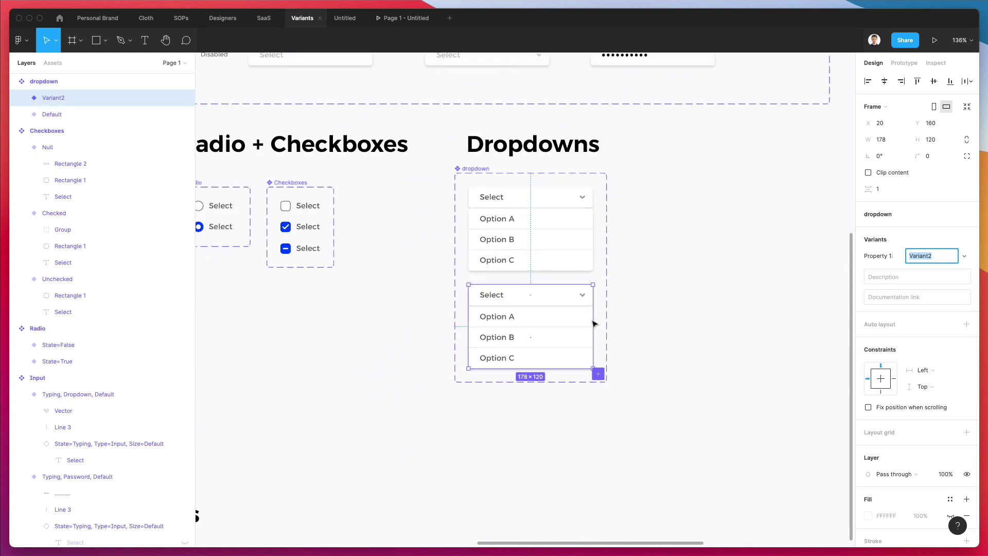
key(BackSpace)
click(715, 291)
click(532, 291)
key(Delete)
scroll(530, 291, right, 3)
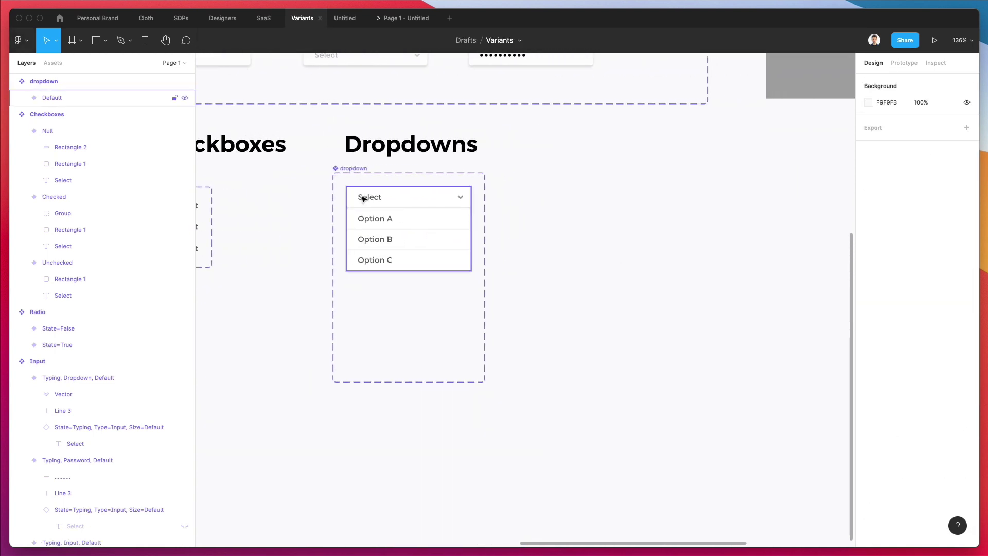
Step: Enlarge the component set and duplicate Default into a 2×2 grid of variants
click(332, 175)
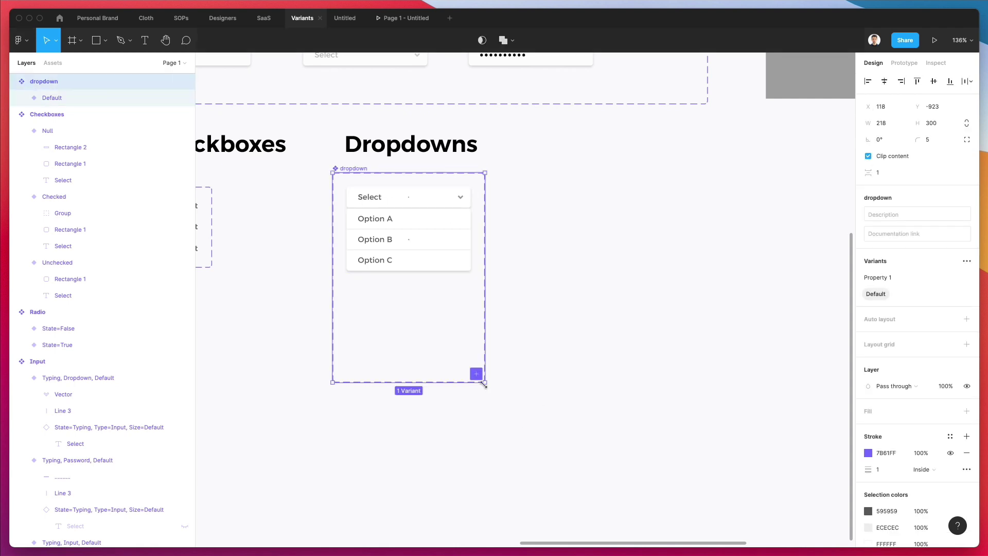
drag(484, 383, 708, 452)
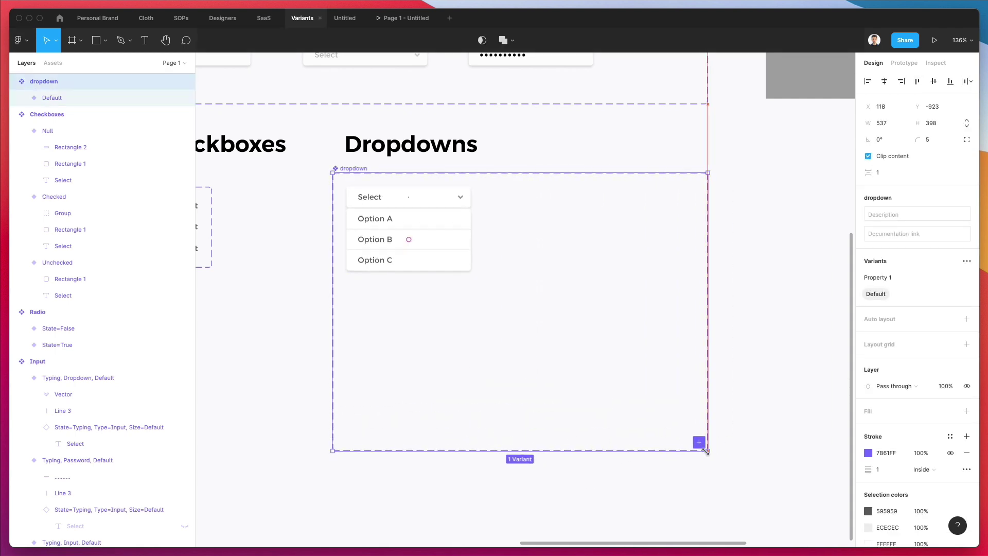
click(801, 338)
click(389, 205)
drag(388, 206, 421, 303)
shift+click(407, 234)
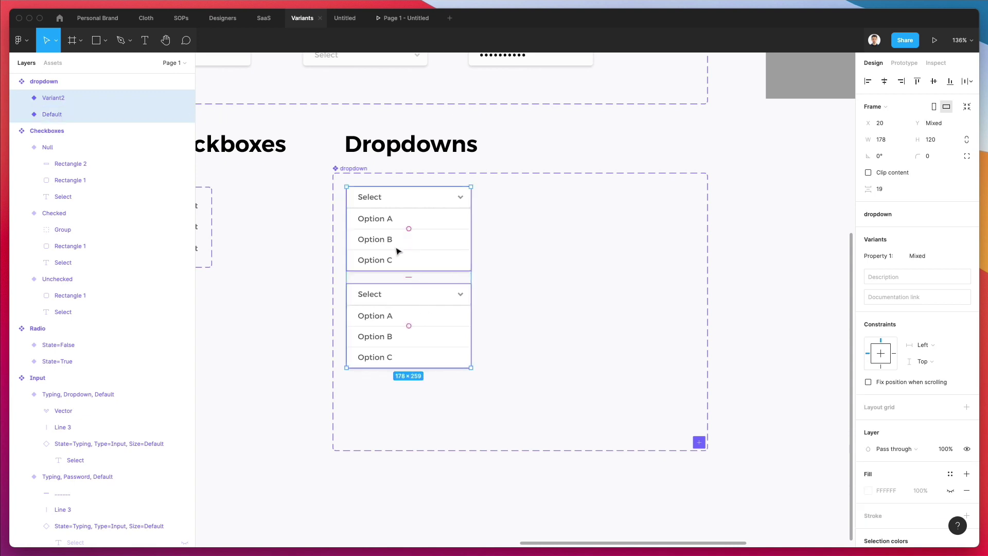
drag(396, 249, 534, 256)
click(625, 159)
Step: Move the four variants lower in the set, then delete all but Default
scroll(577, 147, up, 5)
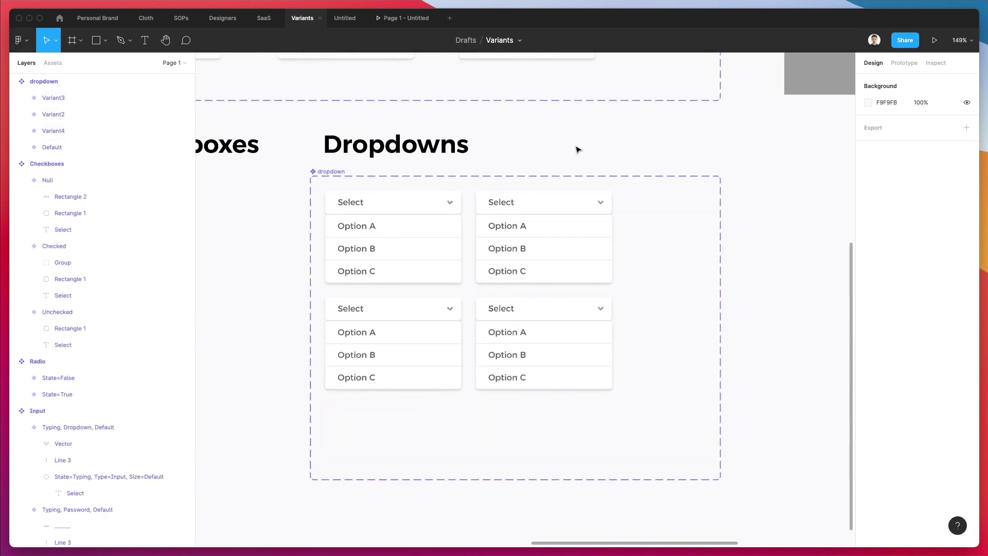
scroll(577, 149, down, 1)
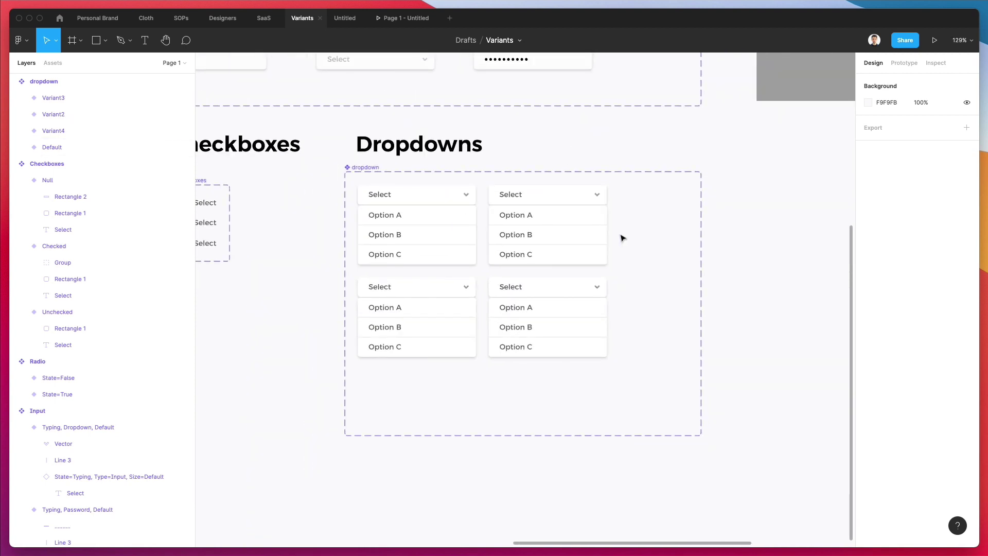
drag(622, 234, 409, 334)
drag(420, 265, 415, 287)
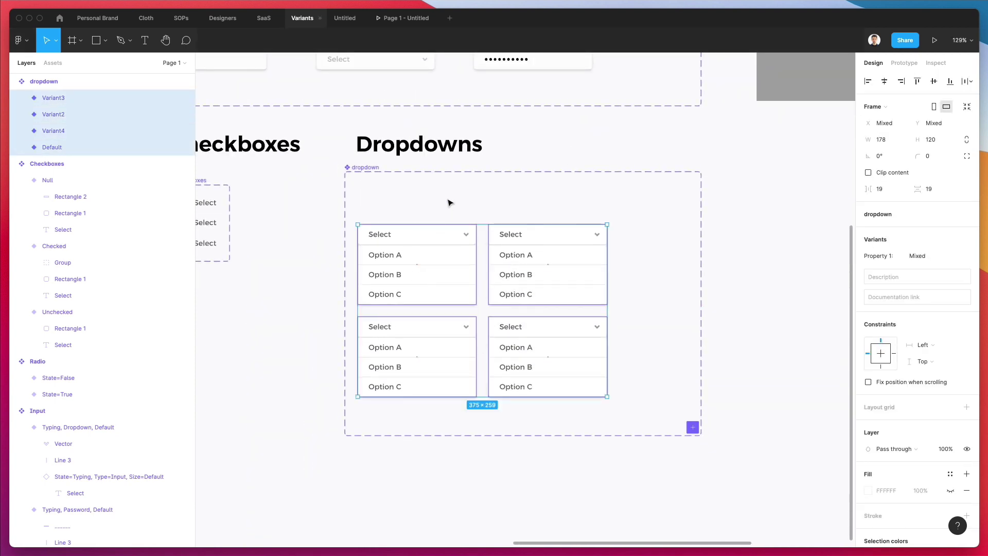
click(450, 203)
drag(528, 215, 618, 342)
shift+click(388, 346)
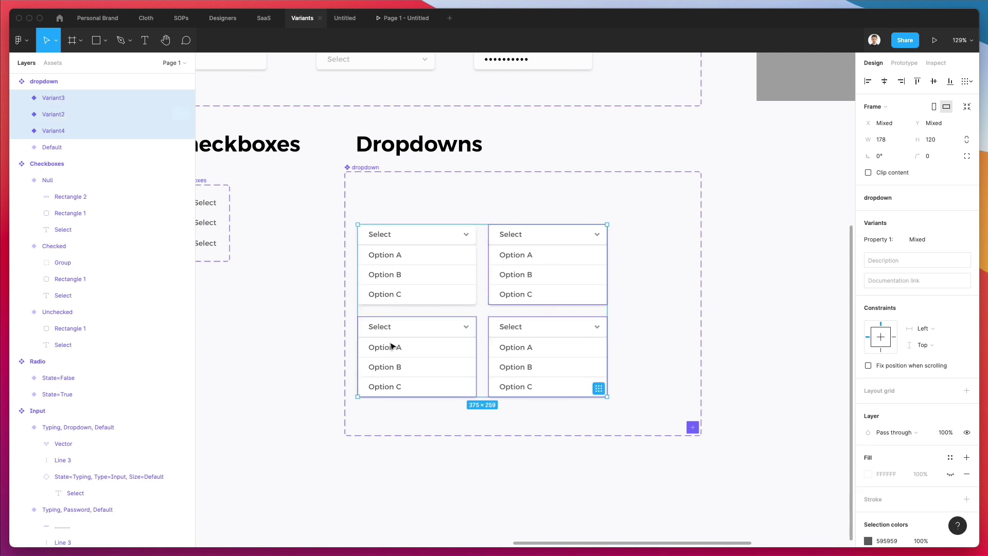
key(Delete)
scroll(405, 170, up, 3)
Step: Paste a test copy of the Input field in Default, then delete it
click(405, 278)
click(404, 278)
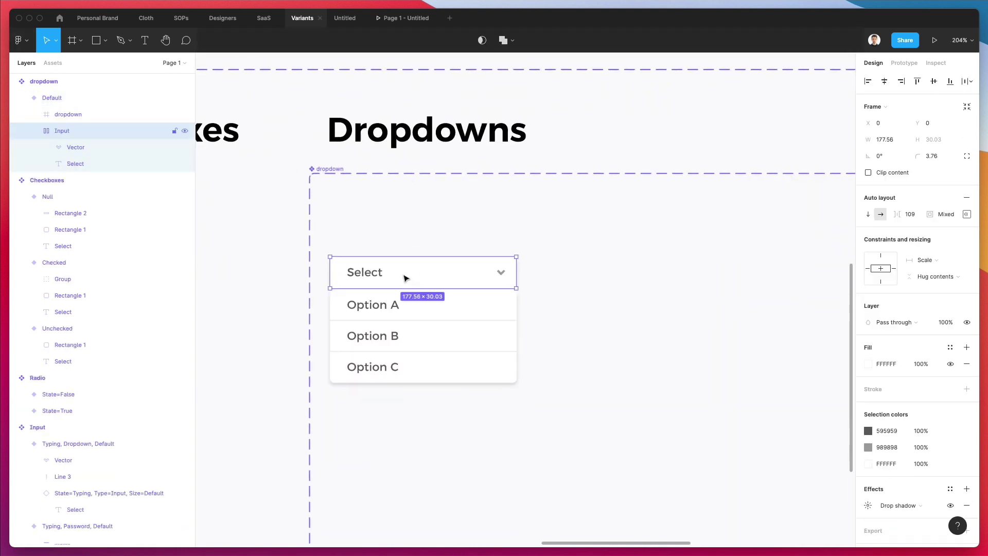
key(super+v)
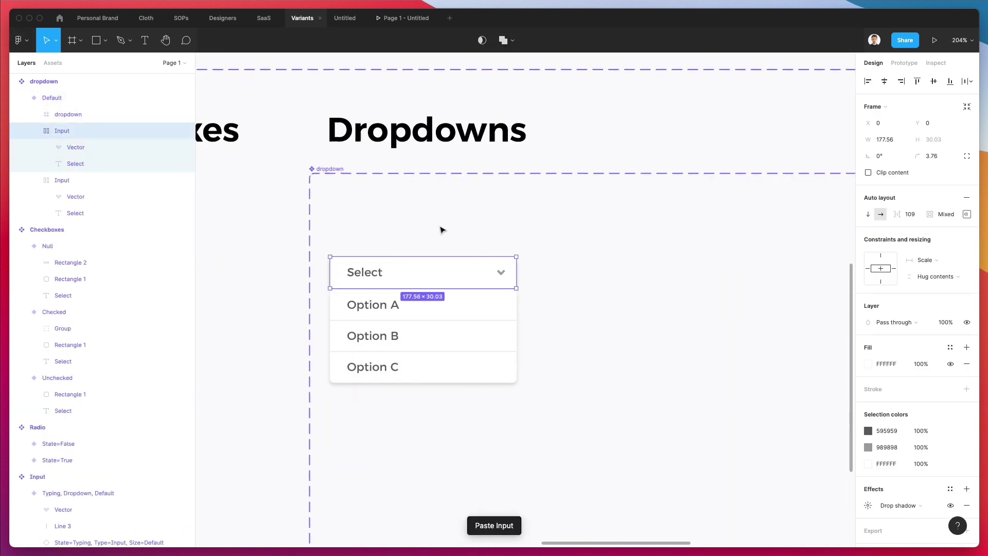
key(shift+Up)
key(shift+Up)
key(shift+Up)
key(shift+Up)
key(shift+Up)
key(Up)
key(Up)
key(Up)
key(Up)
key(Up)
key(Up)
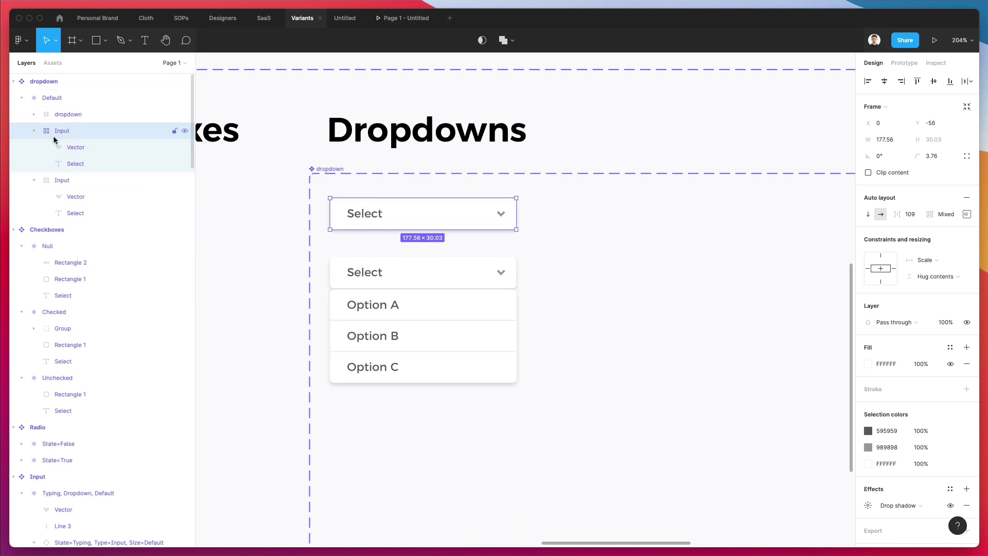
key(Delete)
Step: Alt-drag the Default variant to its right to create Variant2
click(461, 289)
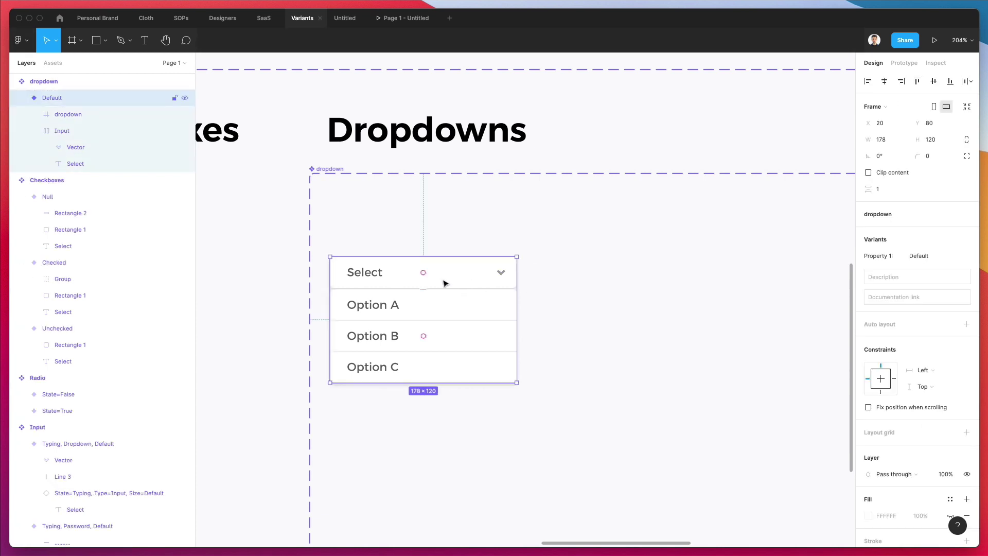
scroll(443, 267, up, 3)
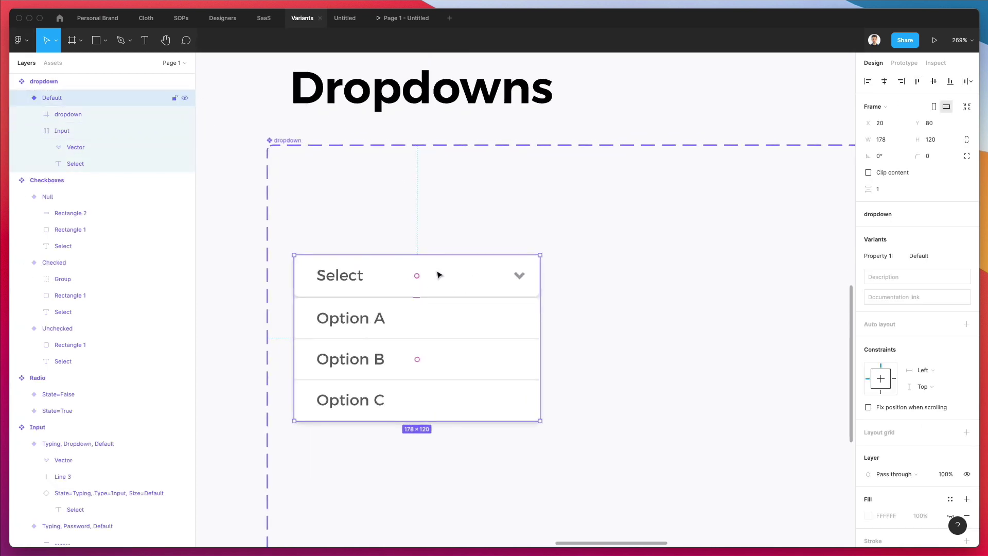
click(447, 351)
click(596, 311)
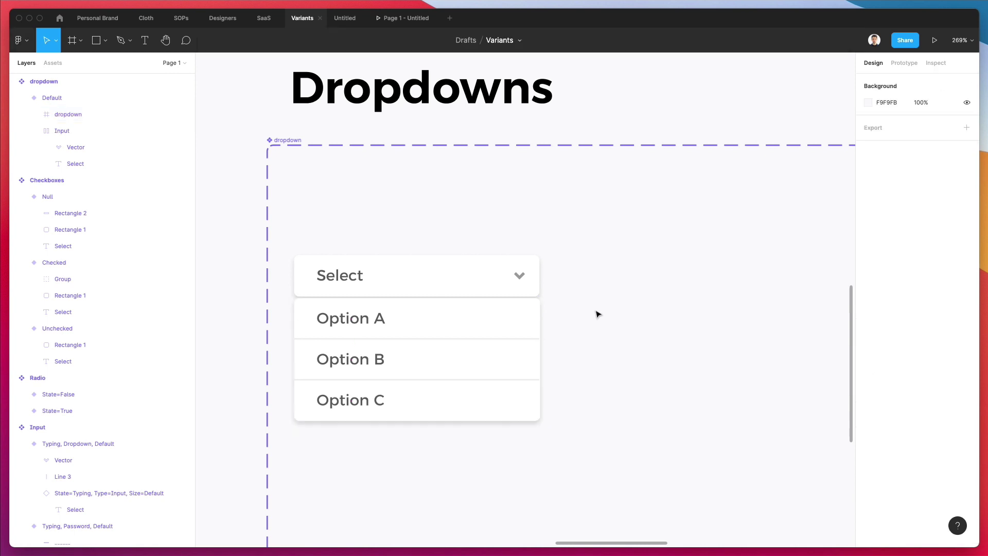
drag(417, 351, 678, 346)
click(587, 208)
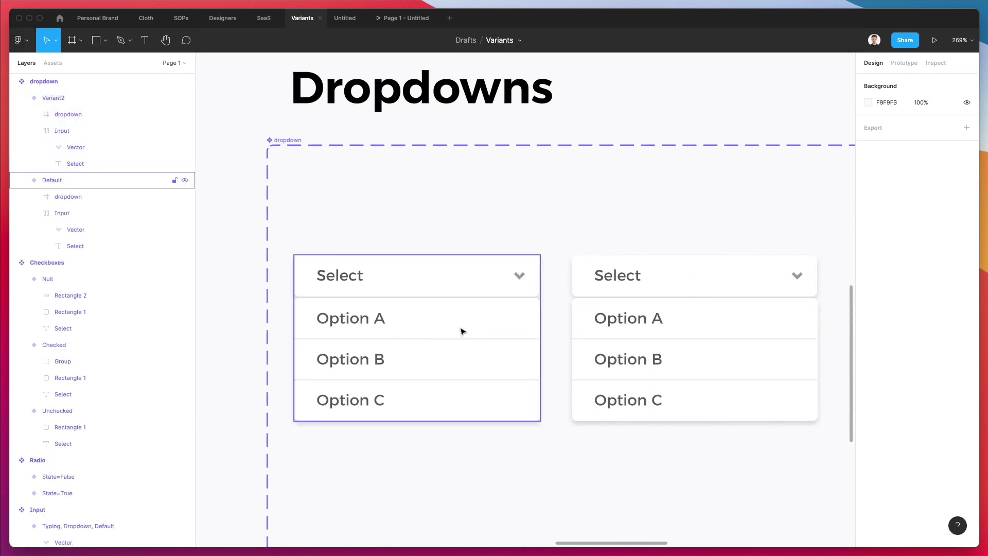
scroll(466, 335, right, 3)
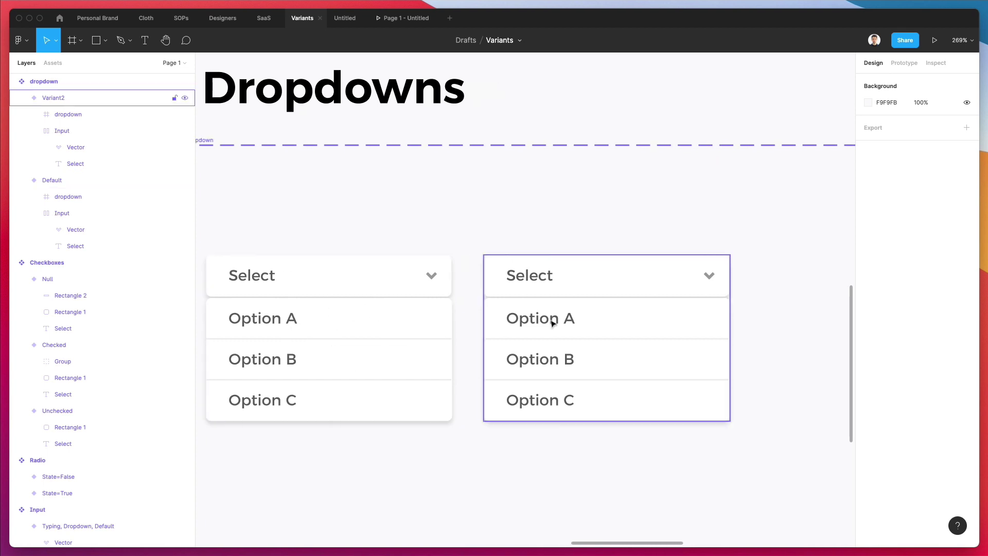
Step: Paste the options frame into Variant2 and shrink it to cover only Option A
key(super+v)
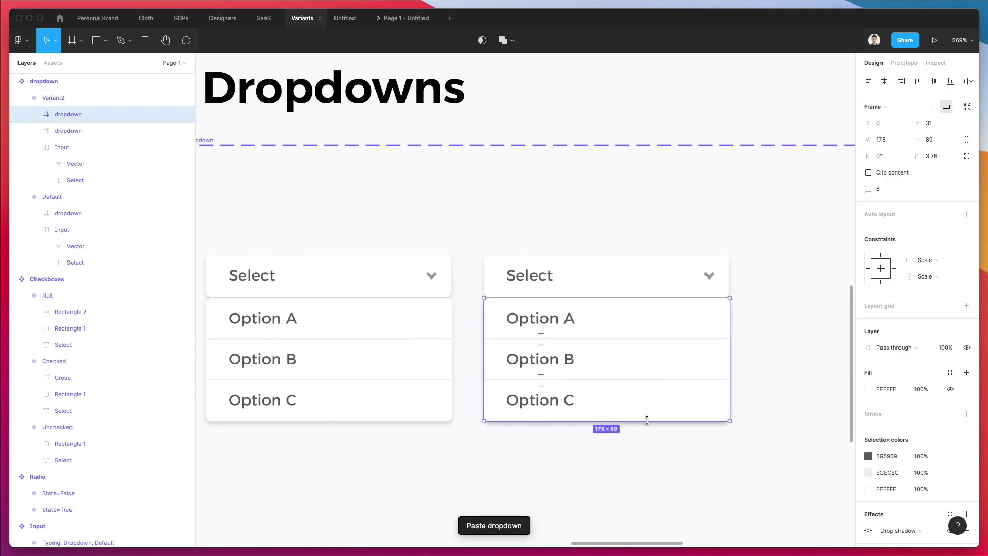
drag(648, 420, 644, 340)
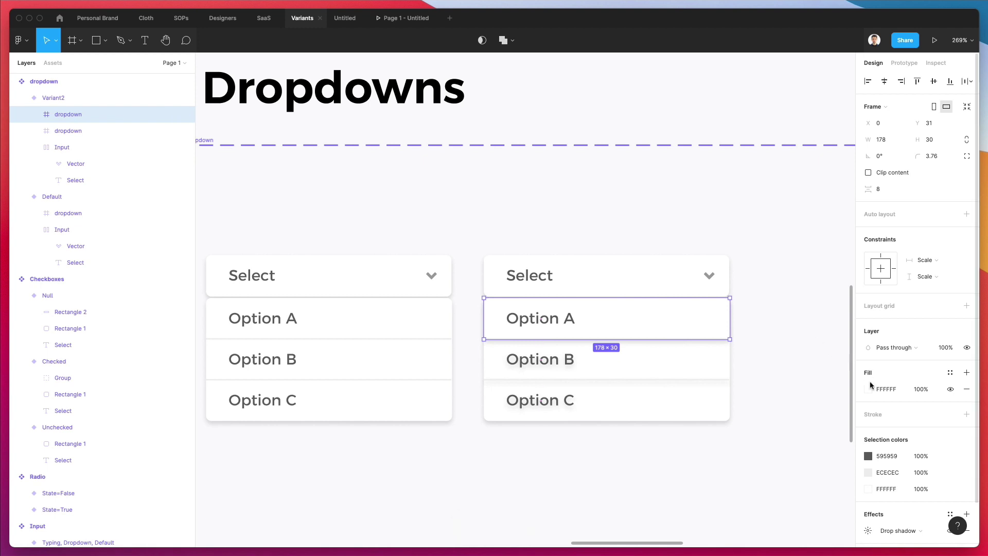
scroll(865, 381, down, 1)
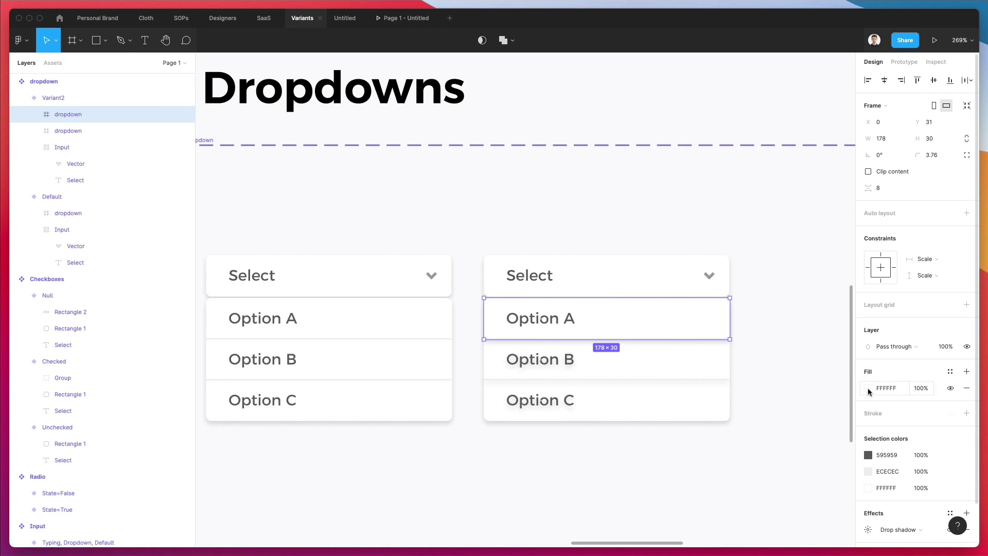
Step: Fill the Option A highlight with pale blue-grey F3F5FB and remove its drop shadow
click(869, 388)
drag(777, 322, 680, 318)
click(813, 426)
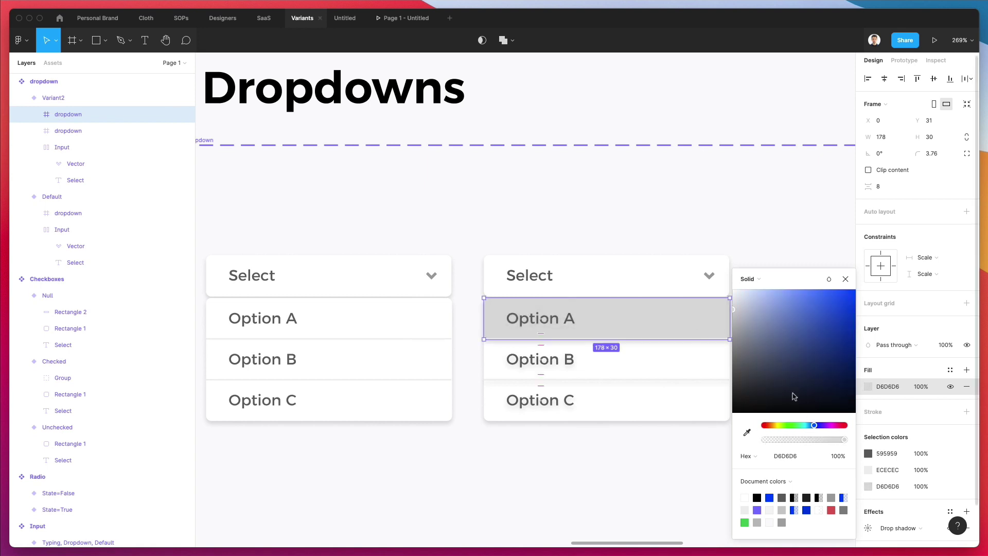
drag(797, 377, 734, 294)
click(910, 408)
scroll(911, 408, down, 1)
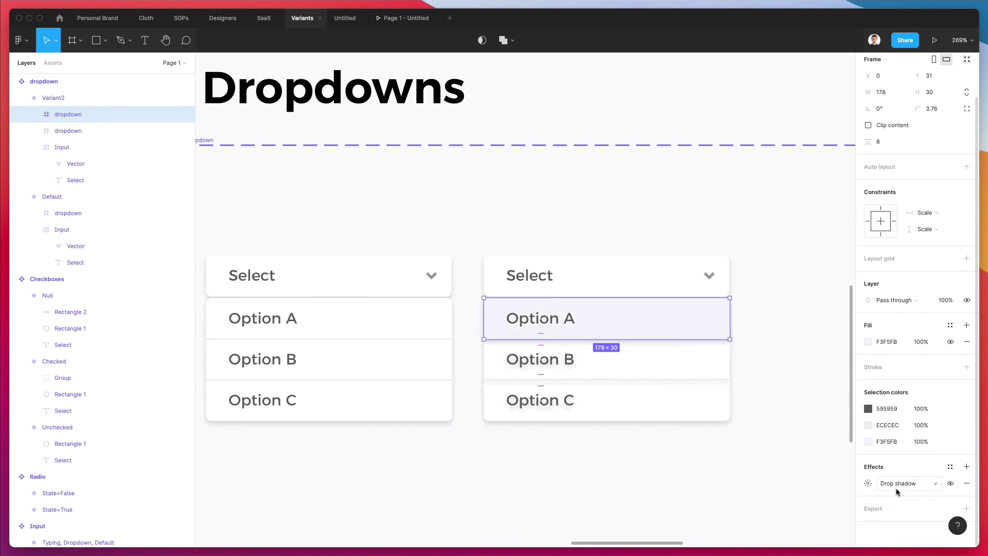
click(967, 498)
click(638, 236)
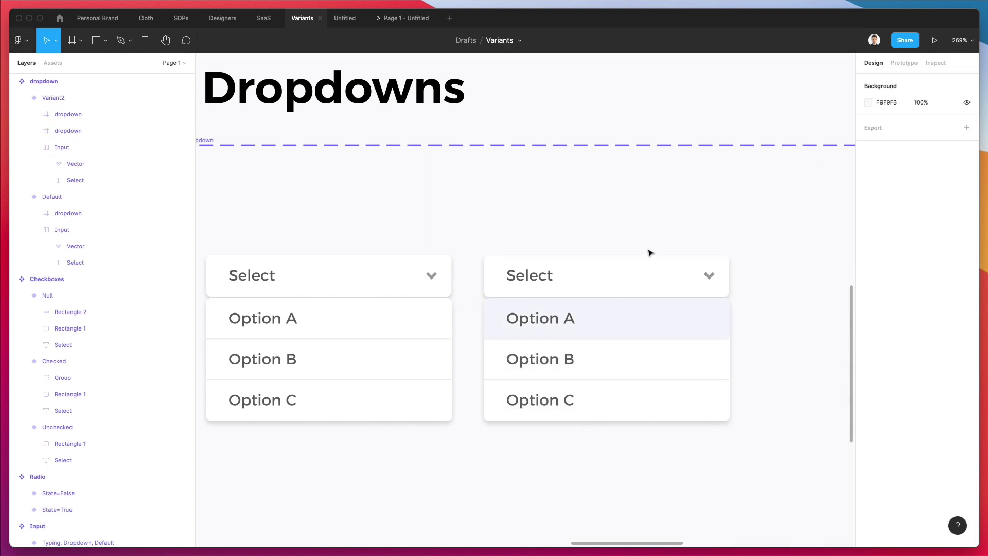
Step: Duplicate the open variant below and then to the right, making Variant3 and Variant4
scroll(515, 278, down, 3)
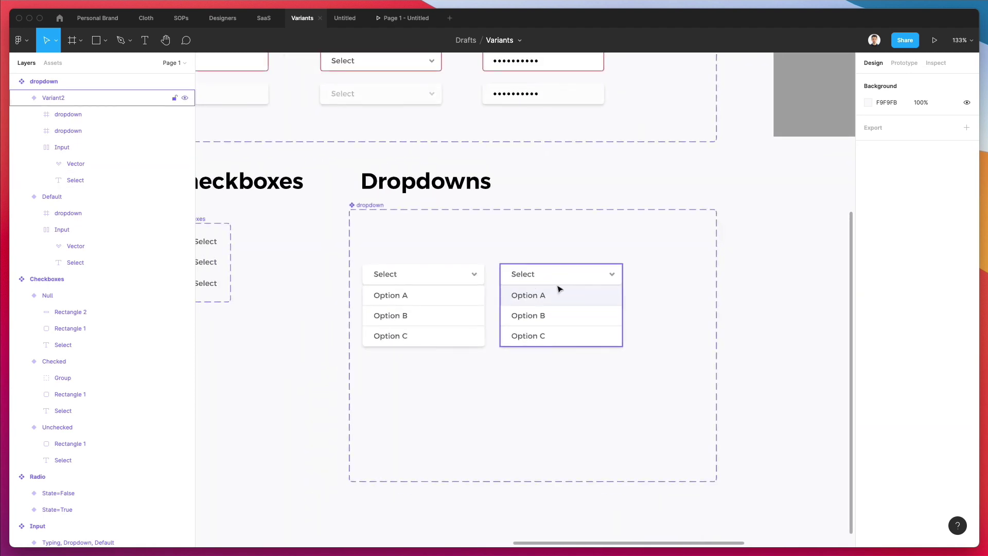
click(585, 305)
scroll(546, 288, up, 3)
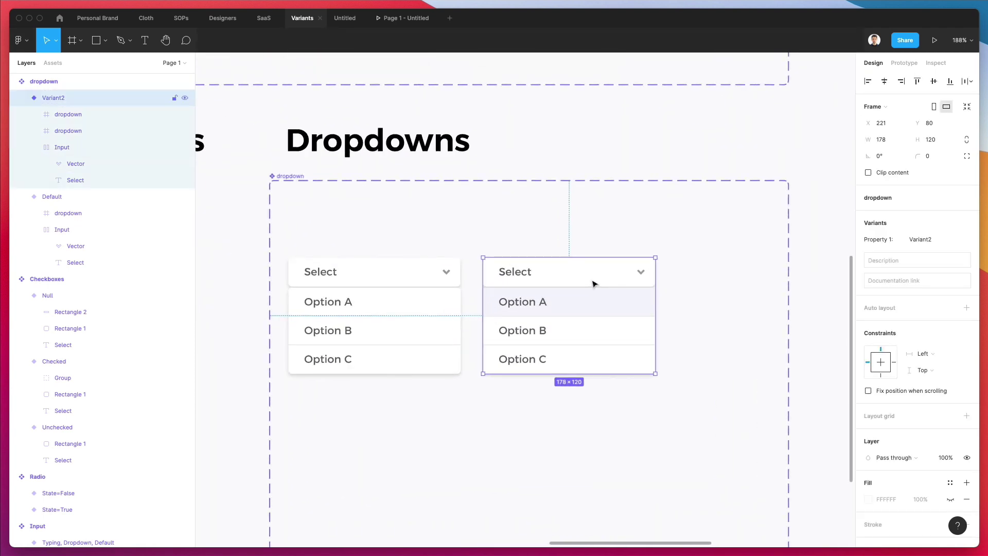
alt+drag(592, 283, 401, 419)
click(484, 446)
alt+drag(467, 449, 605, 448)
Step: Remove Variant3's option list frame with Shift+Cmd+G, keeping its option rows
scroll(398, 438, down, 2)
click(399, 404)
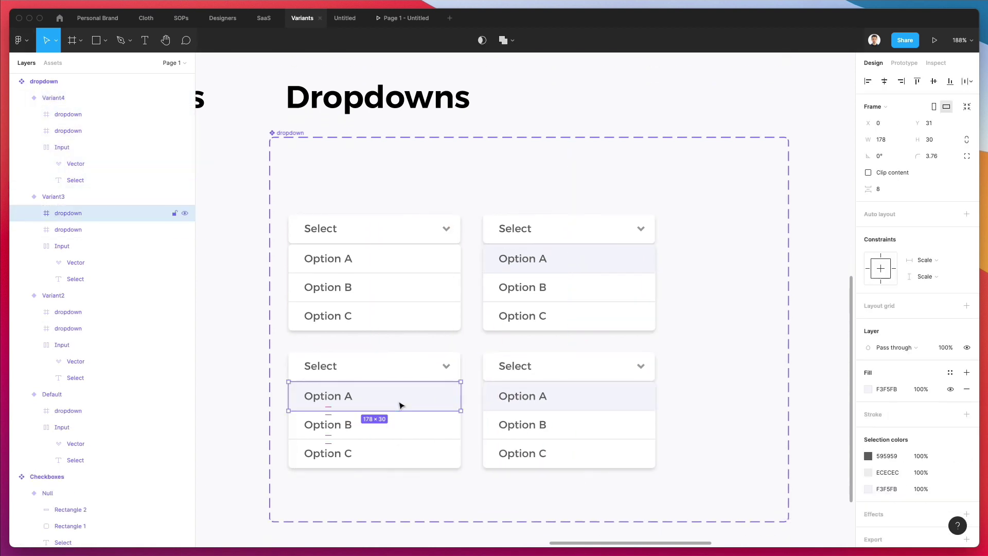
drag(399, 404, 425, 401)
key(shift+Down)
key(shift+Down)
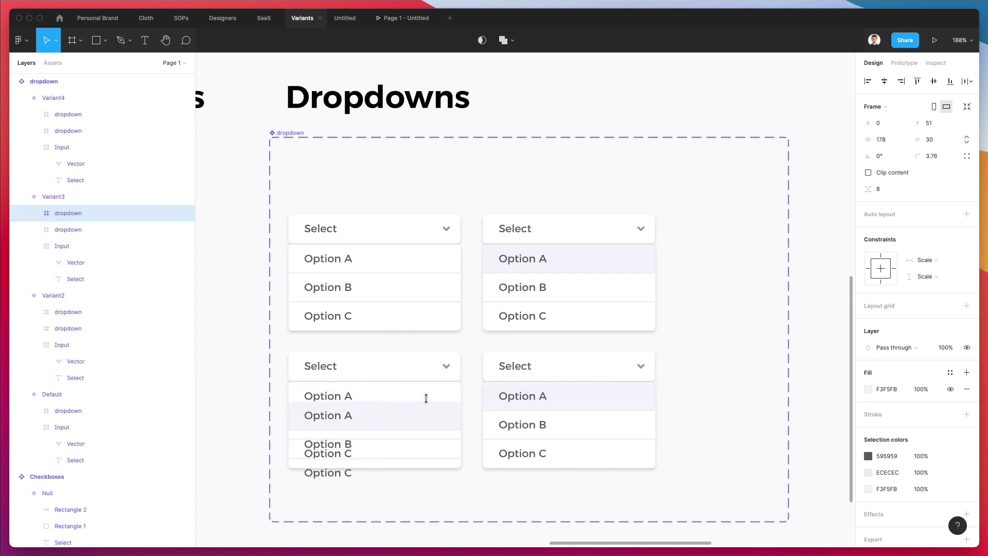
key(ctrl+z)
key(Escape)
scroll(427, 402, down, 1)
click(424, 398)
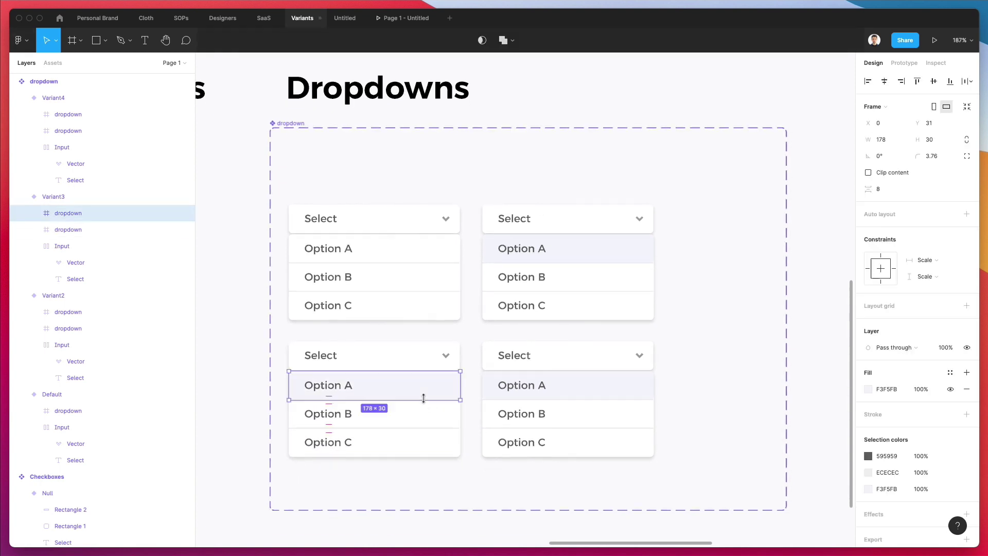
scroll(424, 398, down, 1)
click(33, 213)
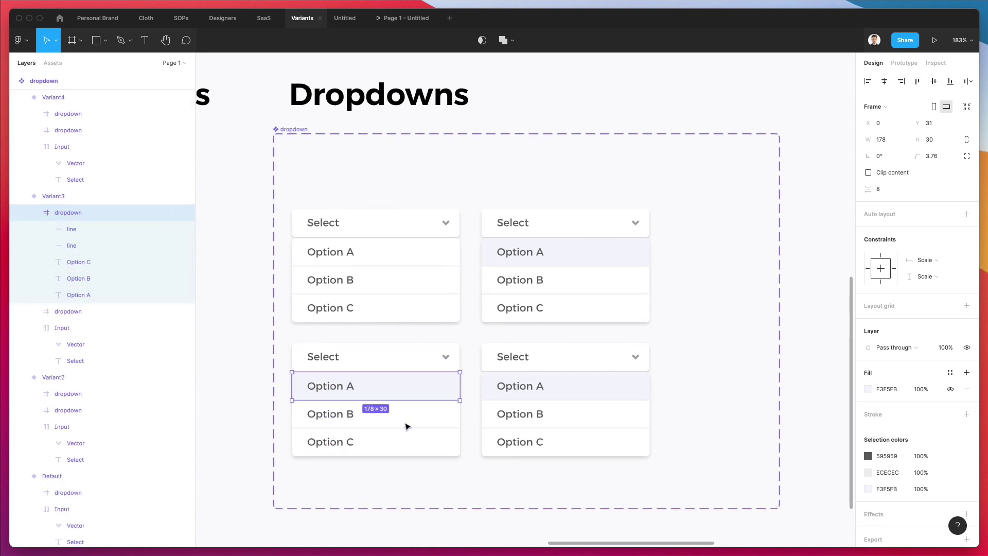
scroll(400, 384, up, 3)
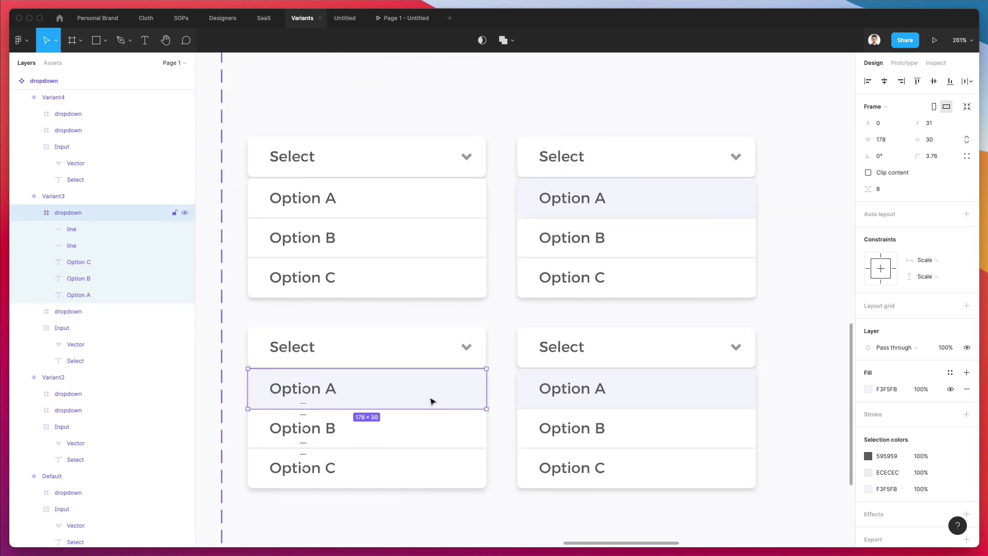
key(super+shift+g)
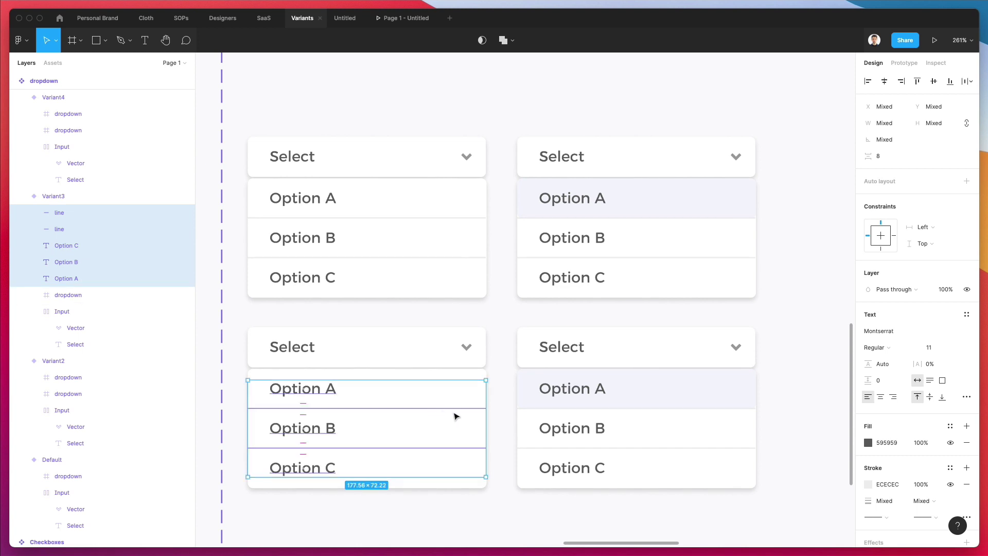
Step: Add a highlight rectangle behind Option B in Variant3, eyedropping the F3F5FB tint
key(r)
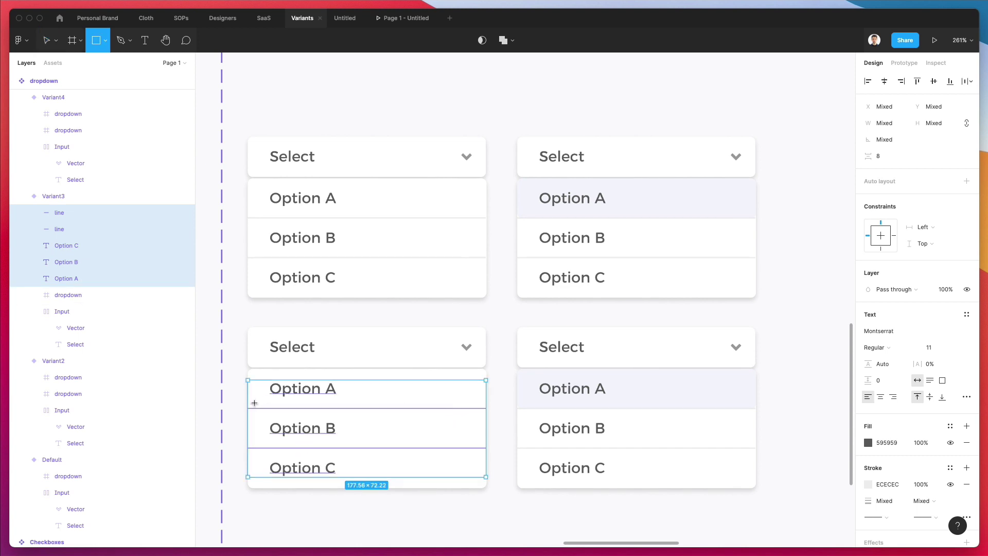
mouse_move(248, 409)
mouse_down()
mouse_move(458, 458)
mouse_move(488, 451)
mouse_up()
key(super+bracketleft)
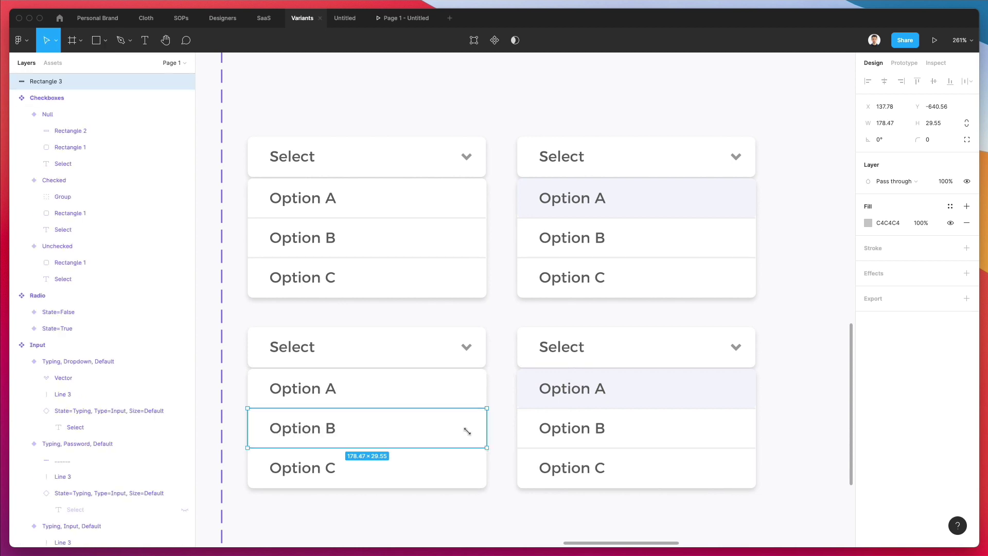
key(Escape)
super+click(305, 428)
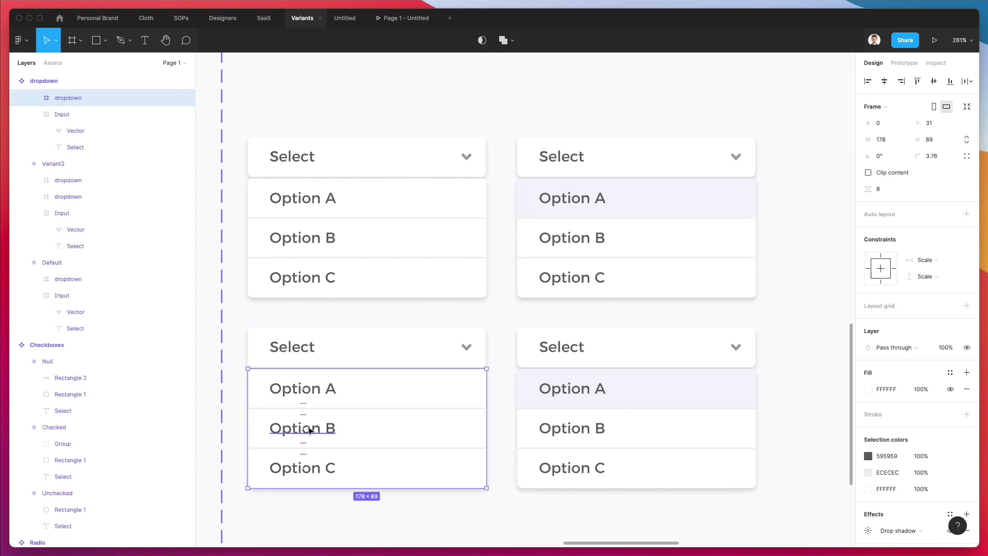
key(super+v)
drag(378, 401, 379, 420)
key(i)
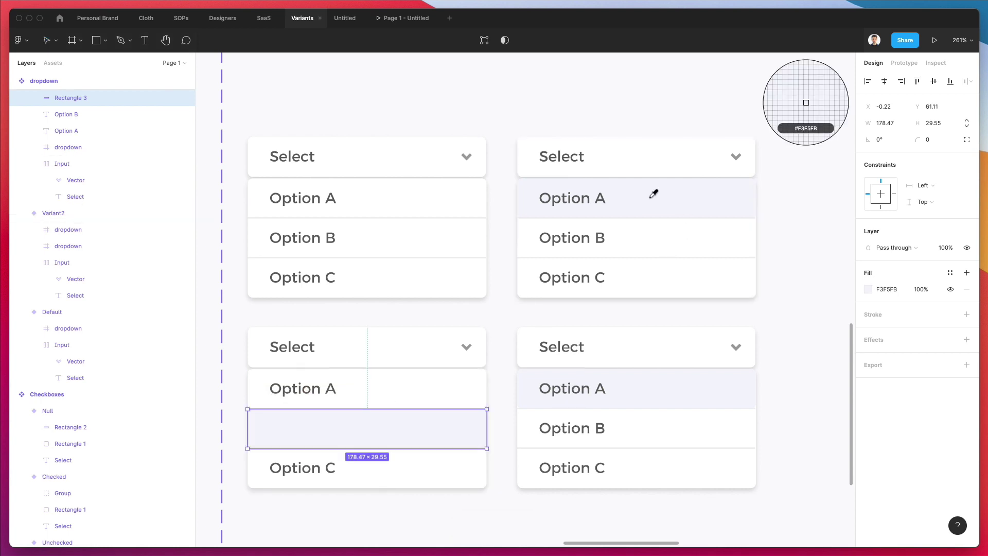
click(652, 196)
key(super+bracketleft)
key(Up)
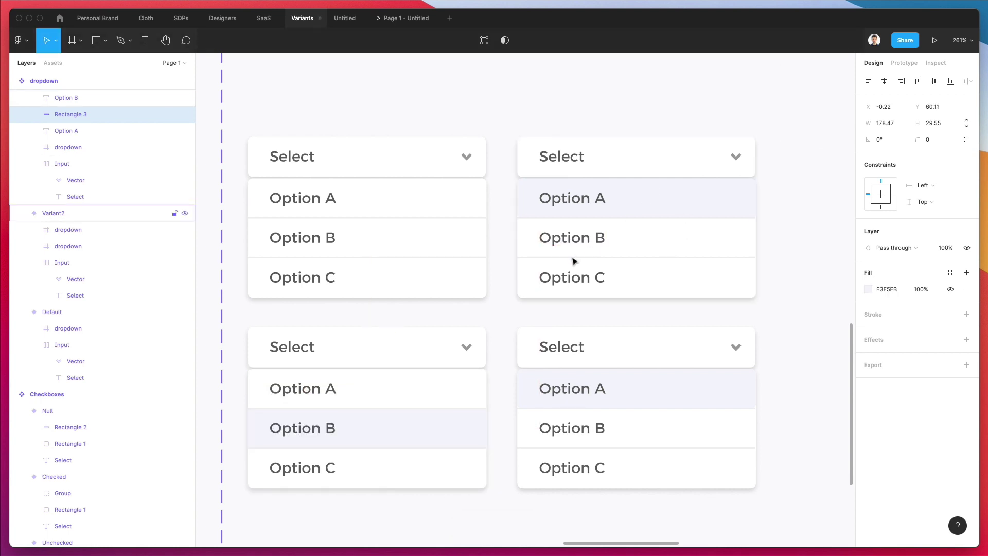
Step: Replace the bottom-right variant with a copy of Variant3, moving its highlight to Option C
click(607, 358)
key(Delete)
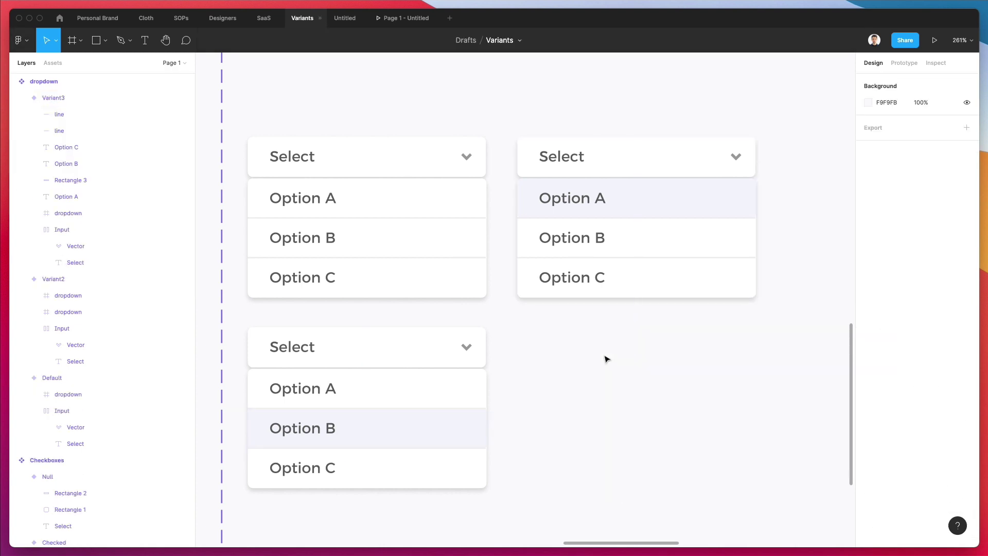
click(333, 351)
drag(333, 351, 604, 347)
key(Escape)
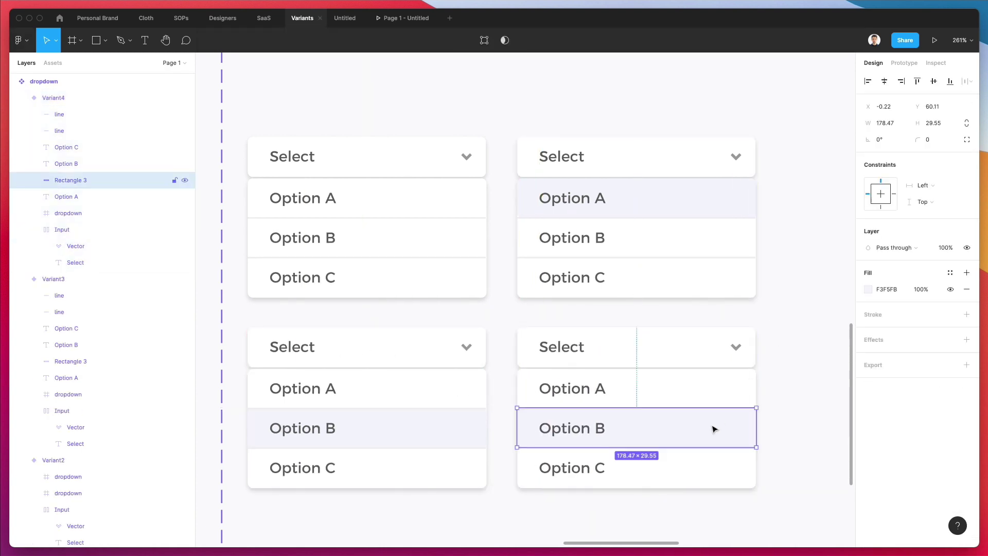
key(shift+Down)
key(shift+Down)
key(shift+Down)
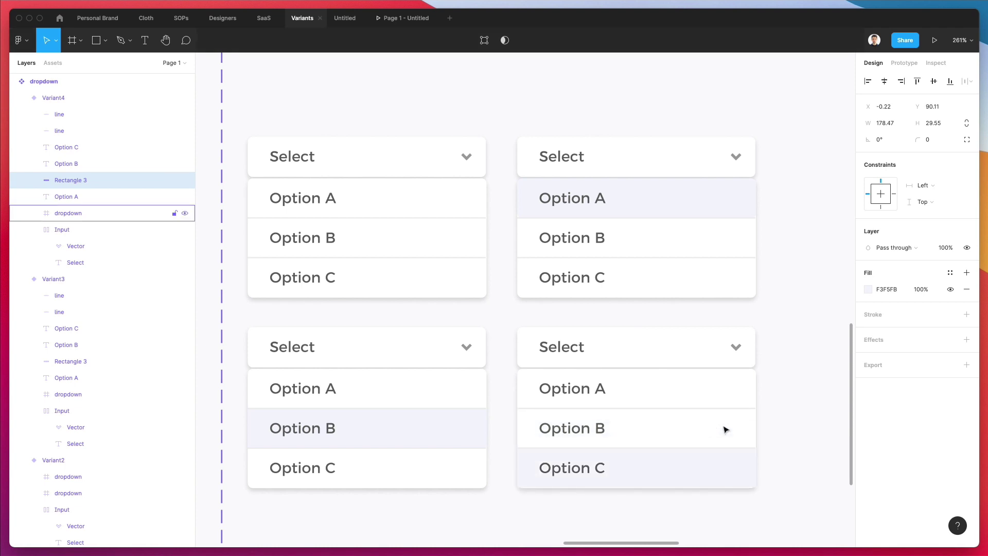
Step: Round the Option C highlight's bottom corners to 3.76
click(743, 385)
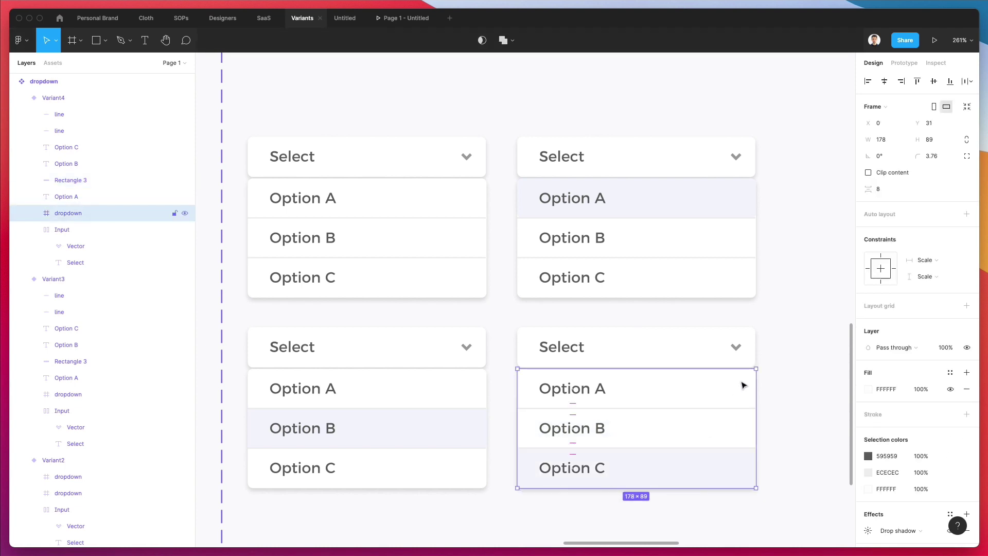
double_click(728, 450)
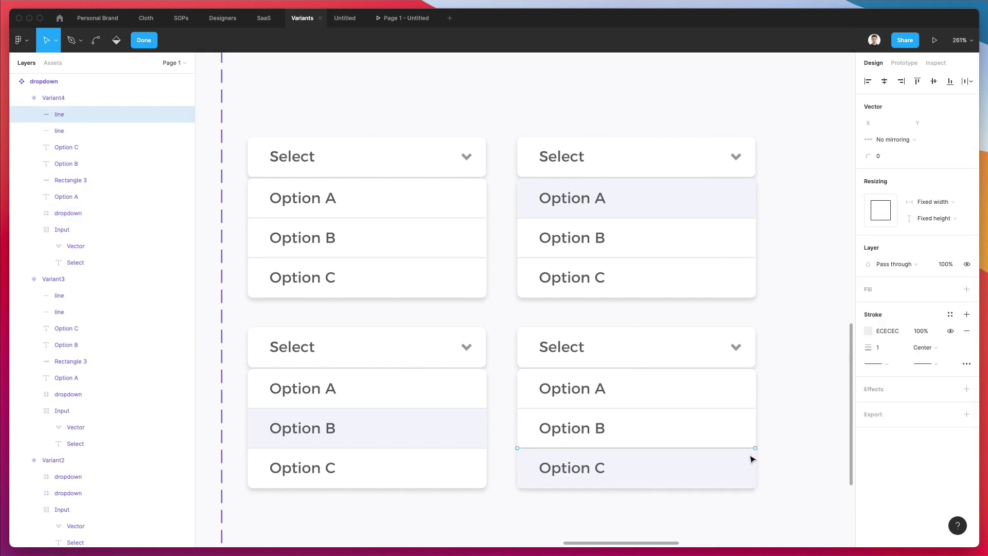
double_click(750, 465)
drag(771, 471, 442, 522)
drag(869, 156, 877, 156)
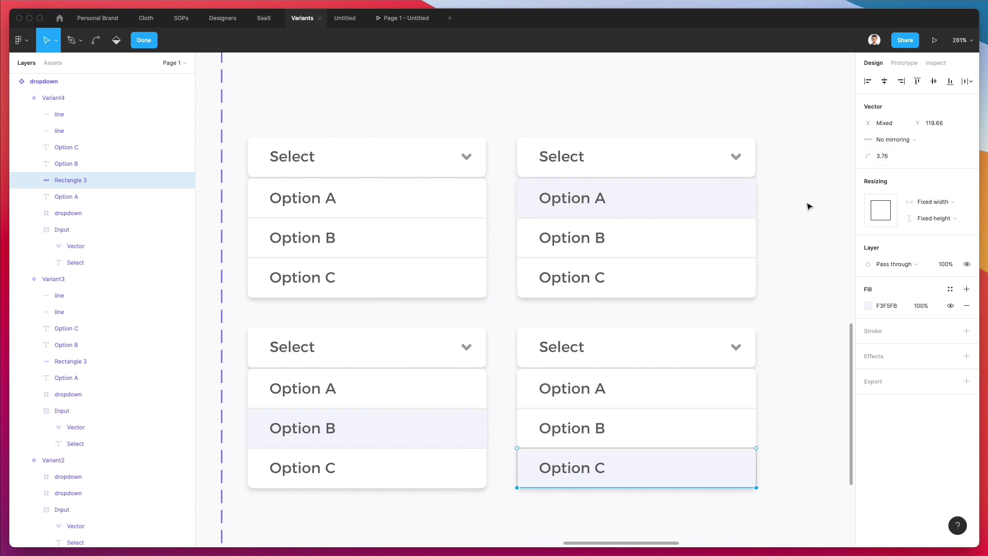
key(Escape)
scroll(771, 308, down, 3)
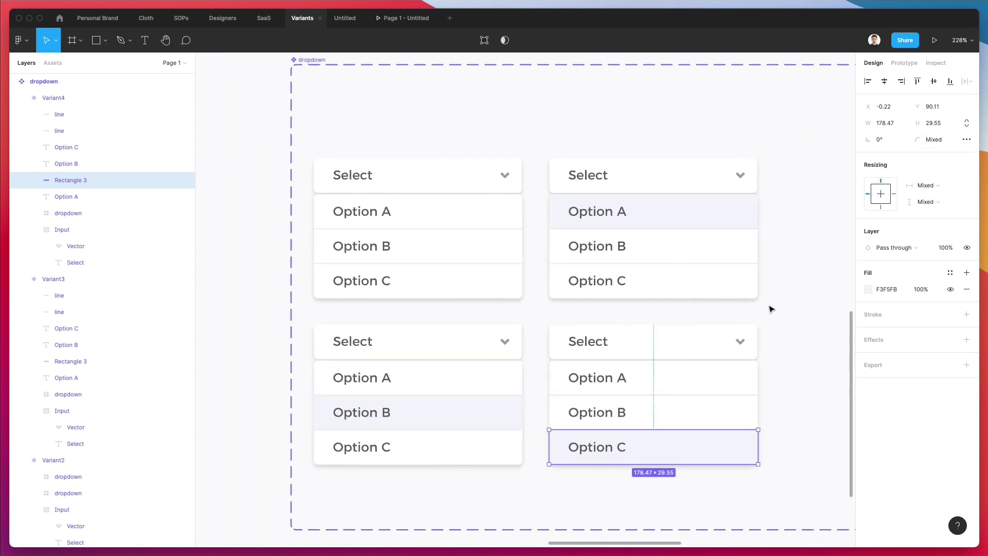
click(770, 308)
Step: Shift all four dropdown variants to the right
scroll(770, 309, down, 2)
scroll(770, 309, right, 5)
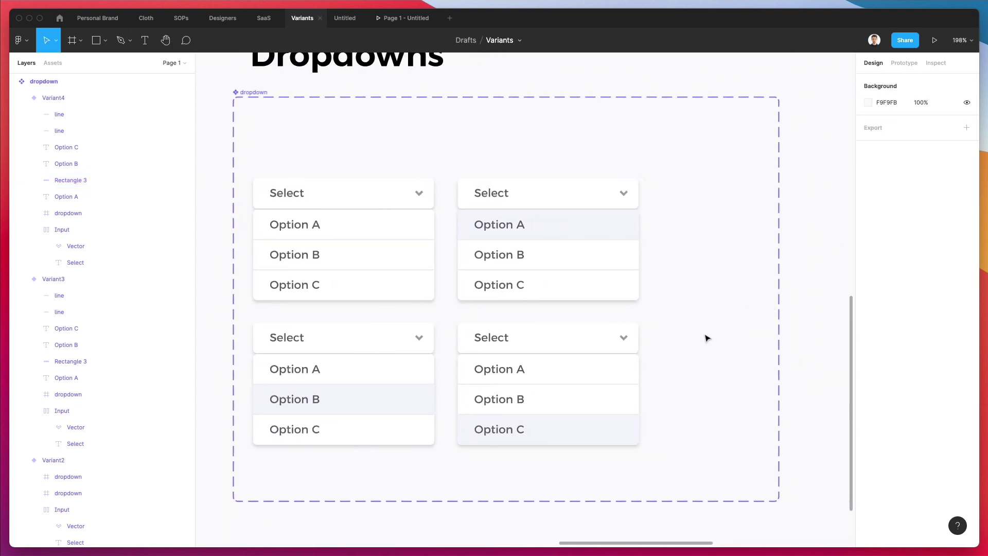
drag(664, 454, 255, 205)
key(shift+Right)
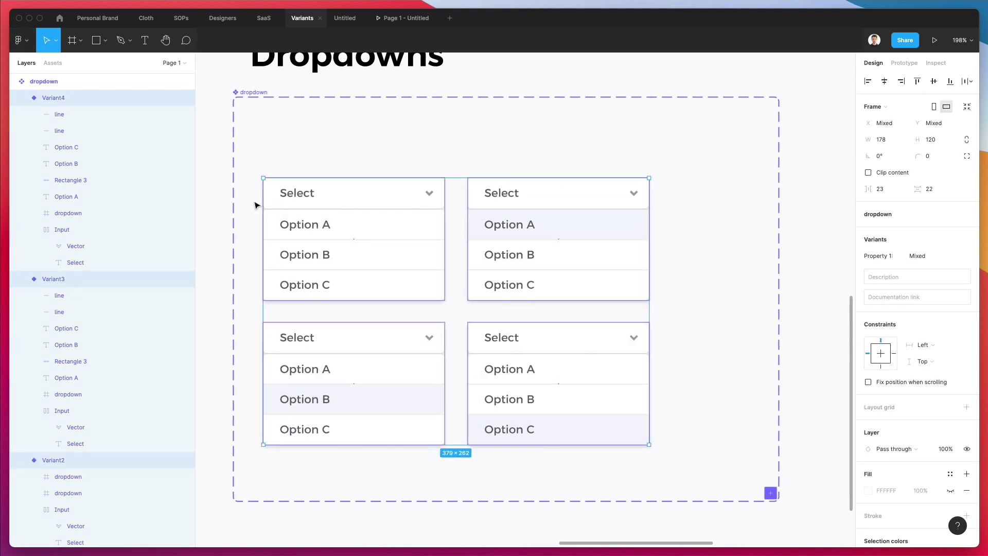
Step: Nudge the four open dropdown variants down to free space at the top of the set
key(shift+Down)
key(shift+Down)
click(491, 133)
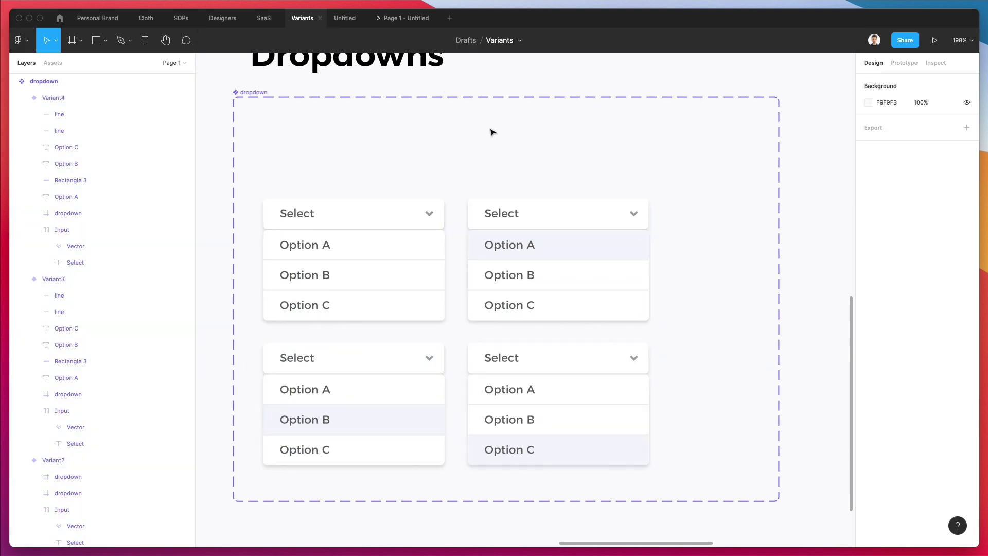
scroll(488, 152, up, 2)
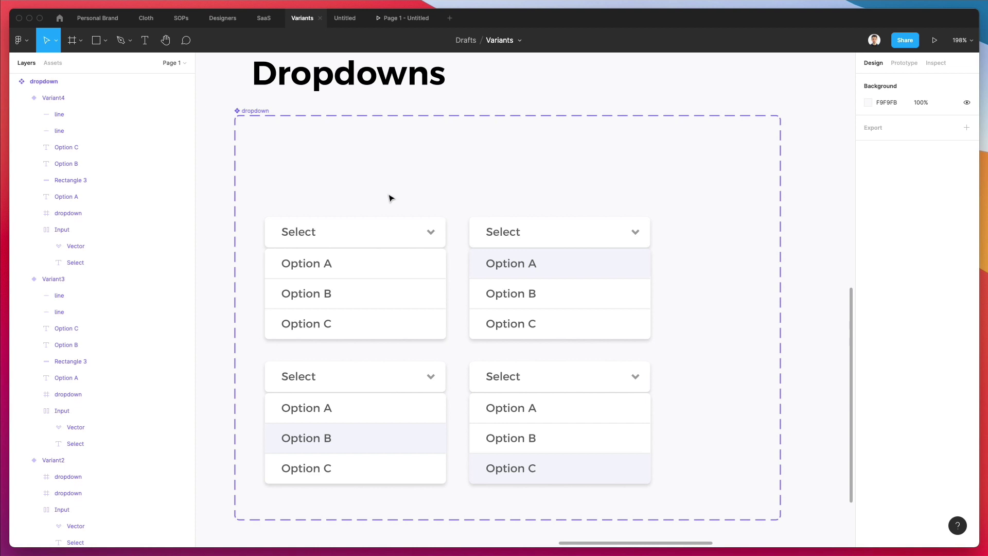
scroll(350, 208, up, 2)
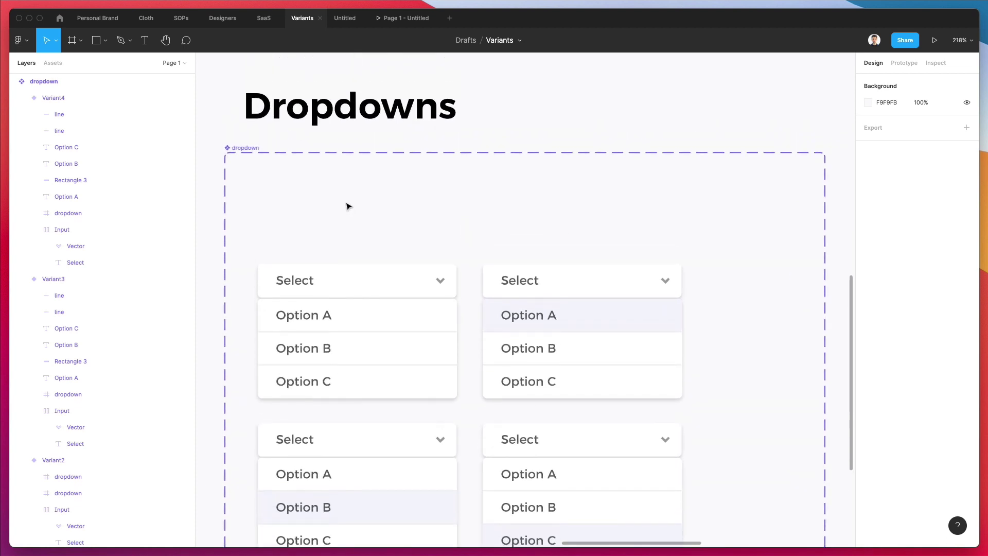
scroll(348, 206, down, 2)
scroll(348, 207, up, 10)
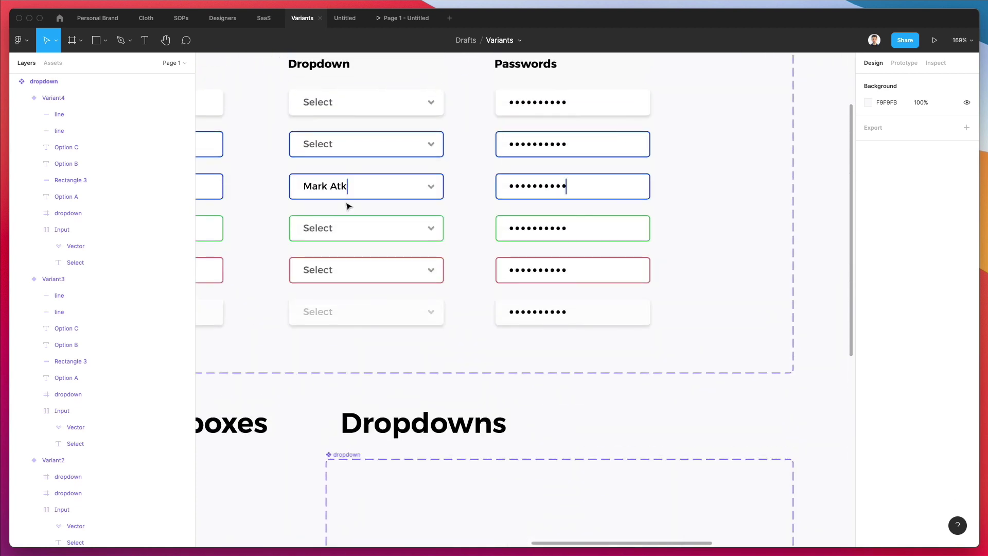
scroll(348, 207, down, 2)
scroll(348, 206, left, 3)
Step: Drag the closed Dropdown field from the Inputs frame into the Dropdowns set, placing it on top
click(530, 221)
scroll(531, 221, down, 6)
drag(533, 55, 596, 420)
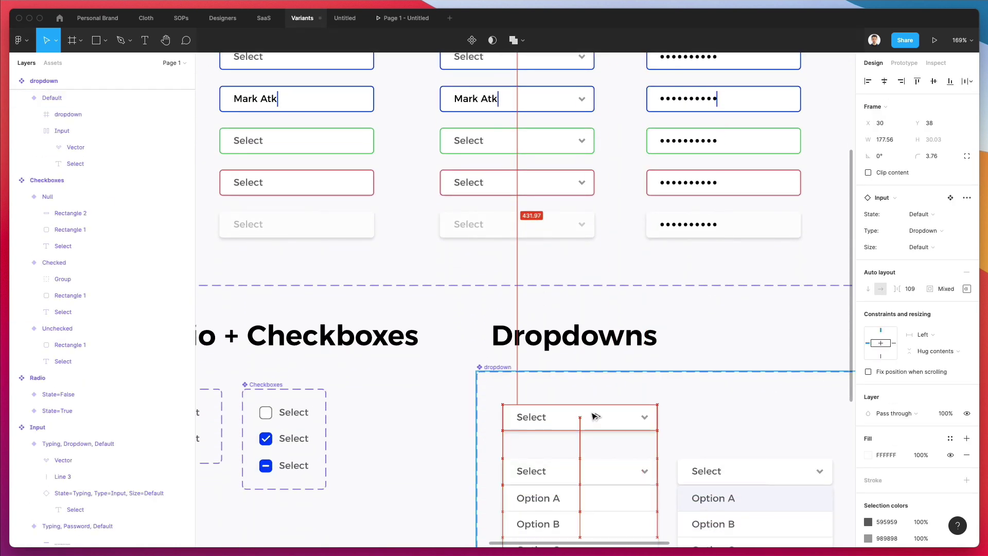
scroll(596, 416, down, 3)
scroll(596, 416, right, 4)
scroll(49, 207, up, 2)
drag(470, 345, 469, 347)
click(540, 323)
Step: Select all five dropdown variants in the set
scroll(542, 323, down, 5)
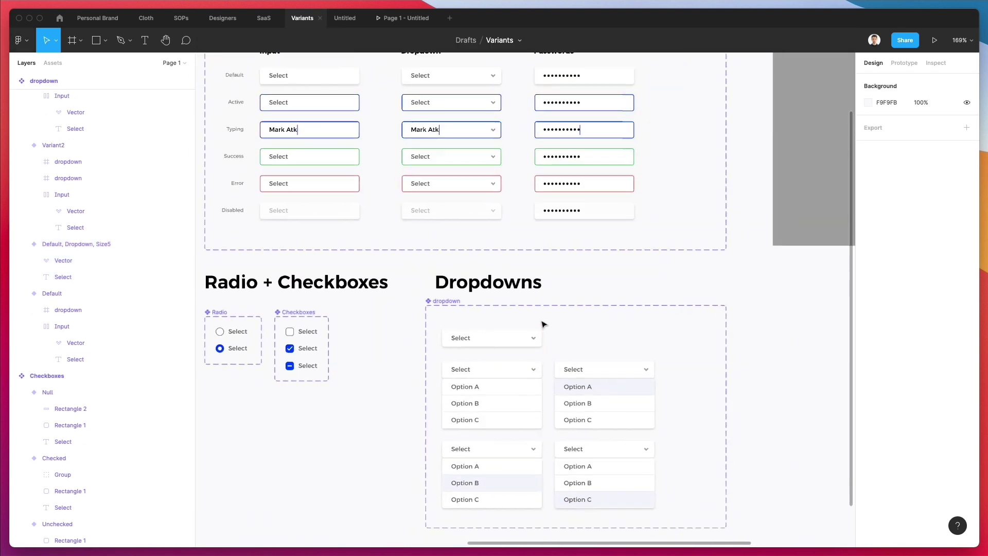
scroll(544, 324, down, 2)
scroll(545, 325, up, 2)
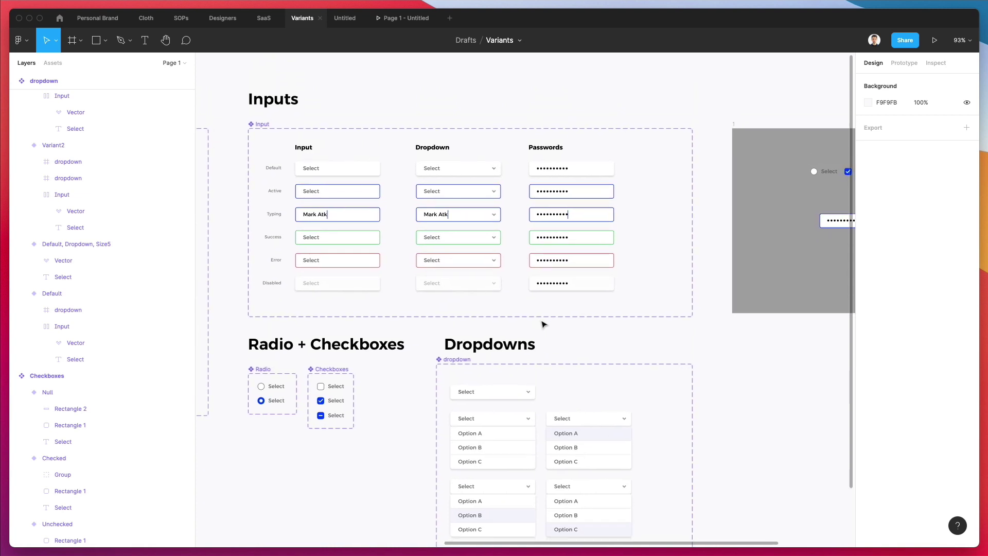
scroll(544, 324, down, 3)
scroll(453, 287, up, 5)
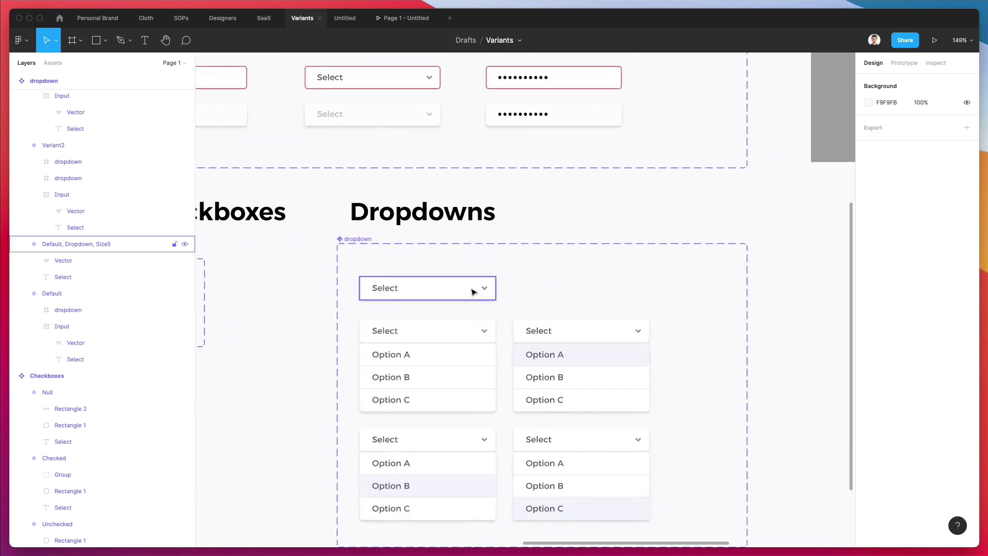
scroll(407, 271, down, 1)
drag(388, 256, 652, 458)
key(Escape)
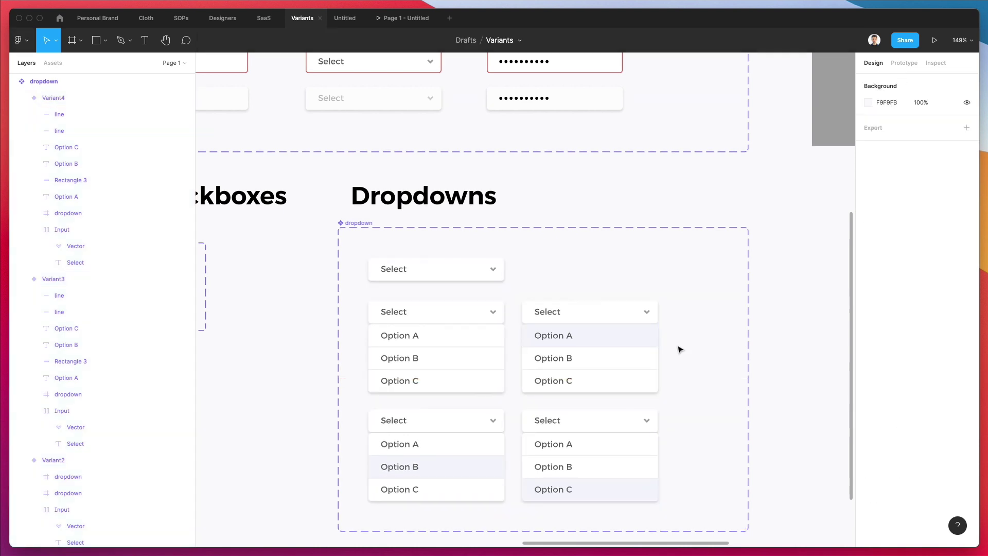
scroll(453, 320, down, 5)
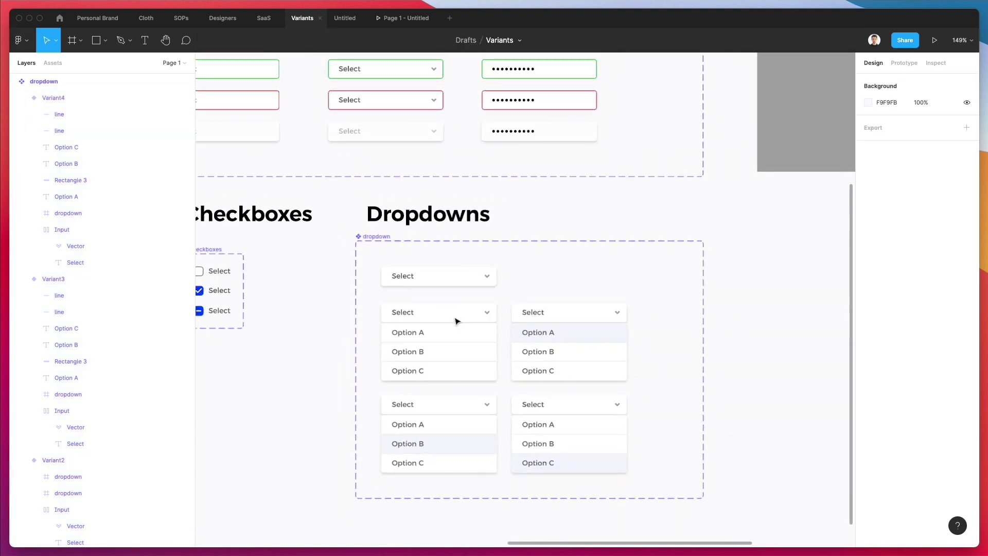
scroll(458, 313, right, 3)
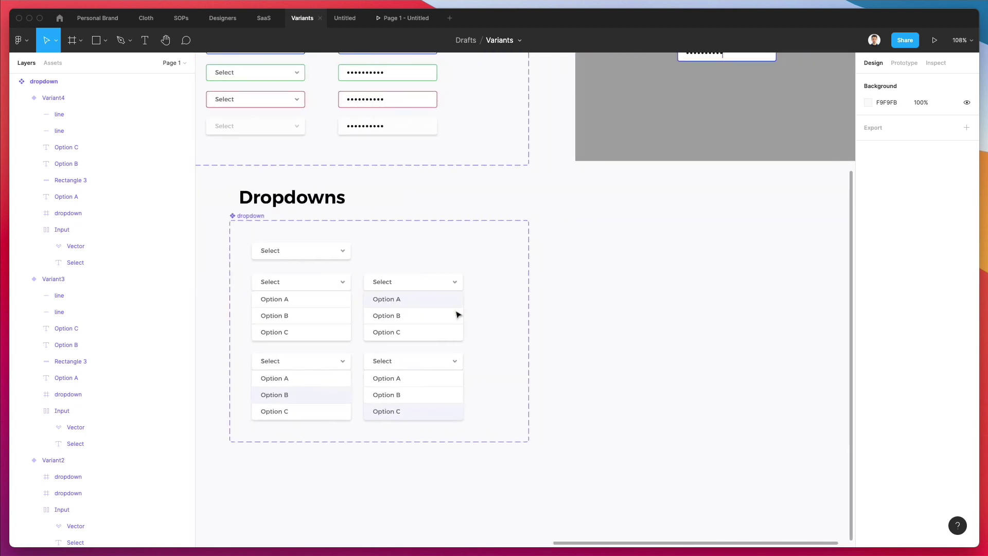
scroll(459, 313, down, 2)
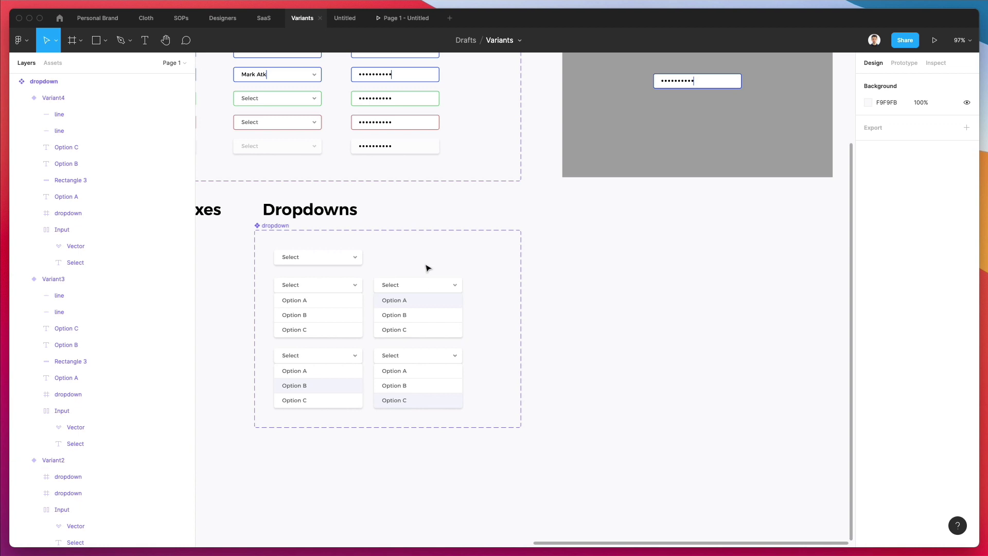
scroll(424, 271, up, 4)
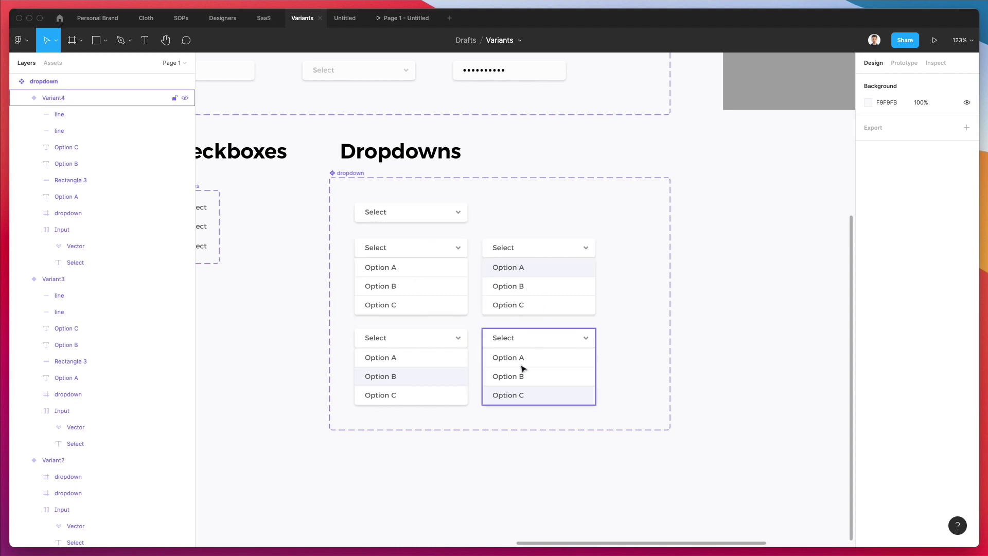
scroll(397, 268, up, 1)
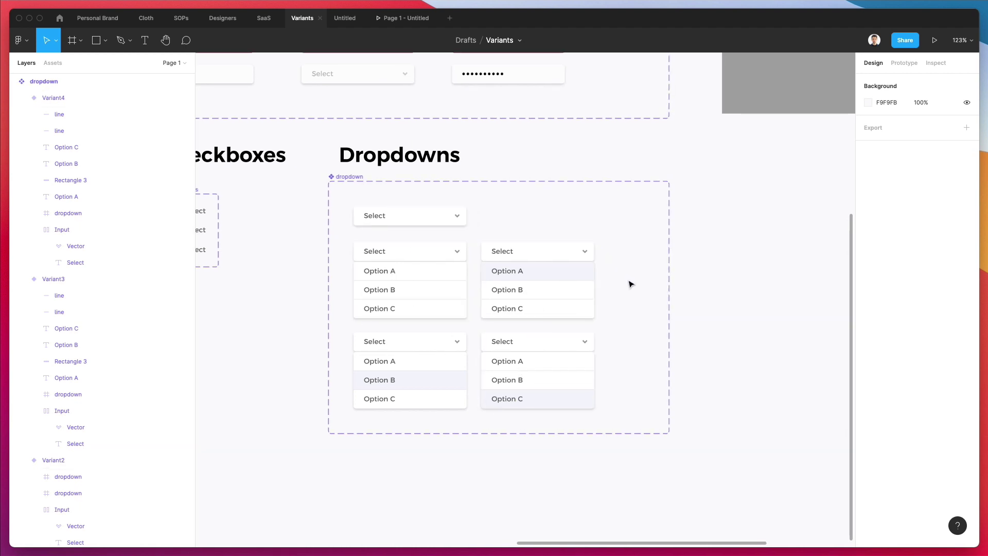
scroll(618, 276, down, 1)
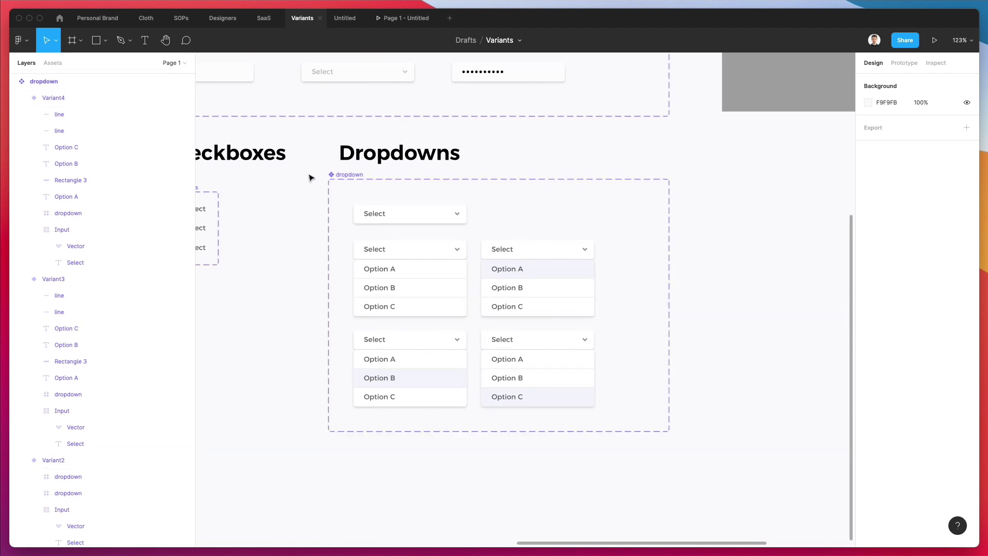
drag(308, 178, 730, 443)
Step: Select the closed Select variant and inspect its width in the Design panel
click(675, 366)
scroll(238, 200, right, 5)
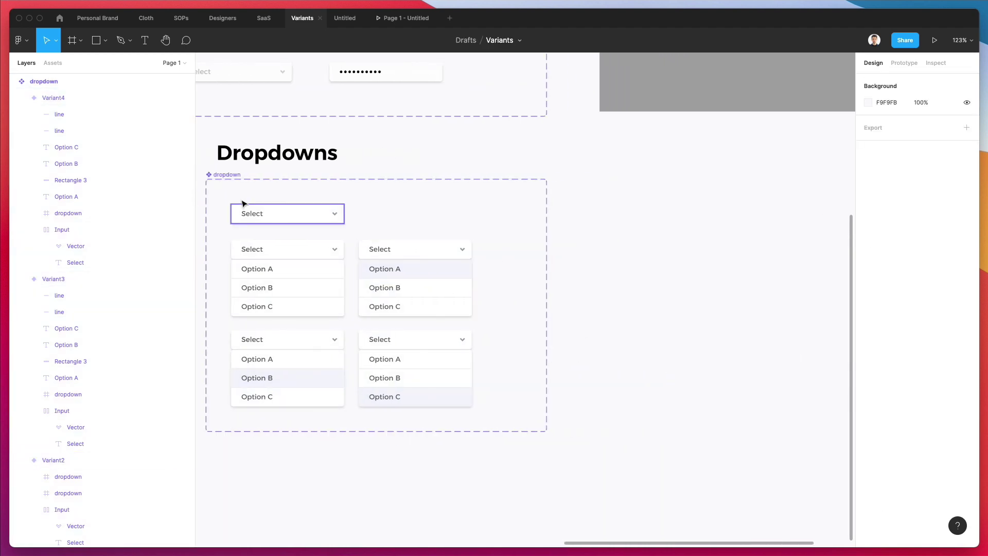
click(286, 208)
click(882, 140)
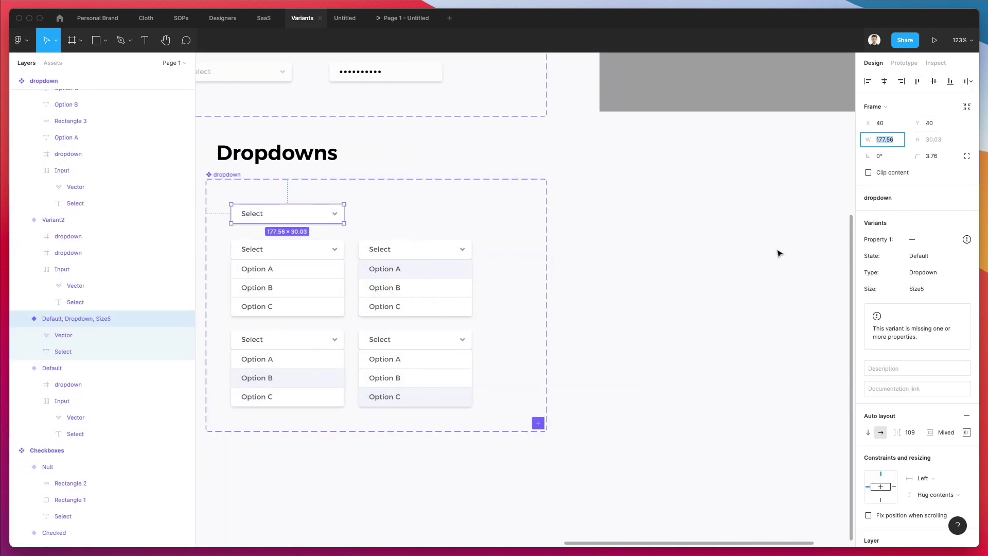
click(567, 254)
scroll(565, 248, right, 3)
scroll(564, 248, up, 2)
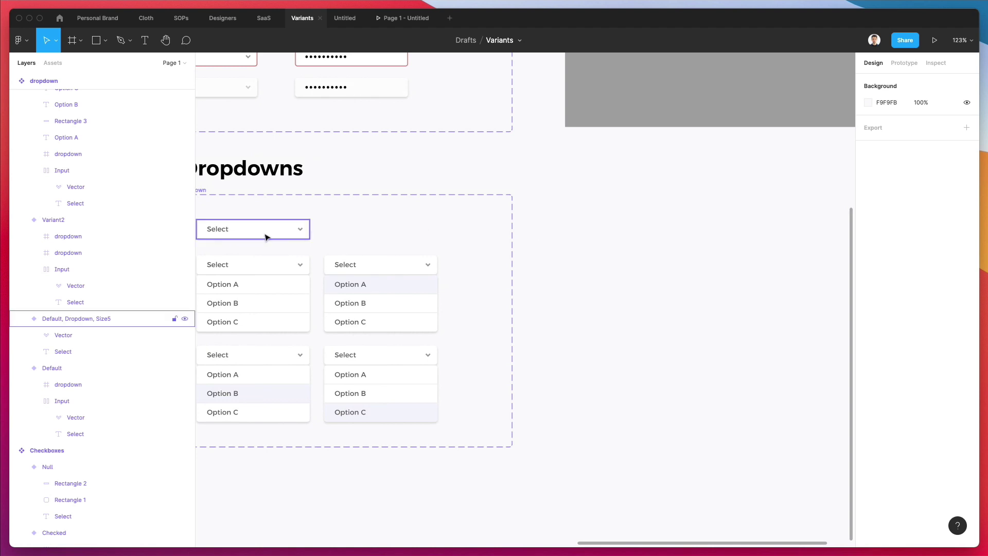
drag(490, 234, 269, 400)
Step: Compare it with an open variant and confirm the closed Select variant is 177.56 wide
click(829, 181)
click(283, 232)
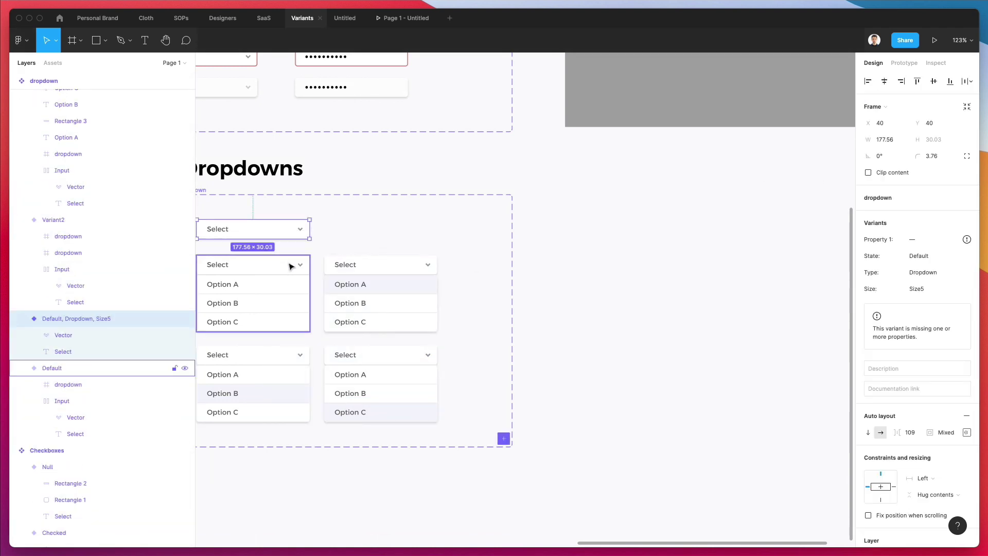
click(290, 266)
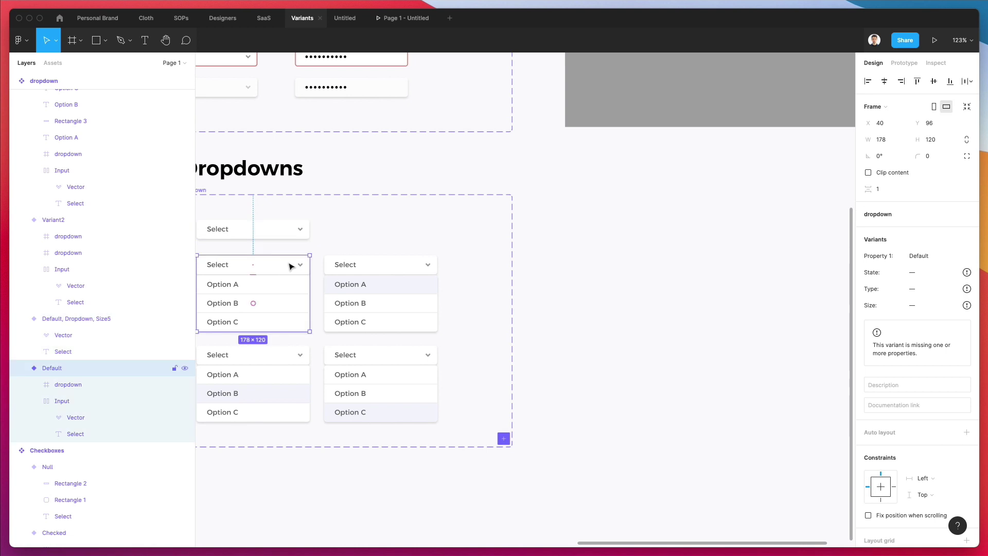
click(284, 232)
click(901, 144)
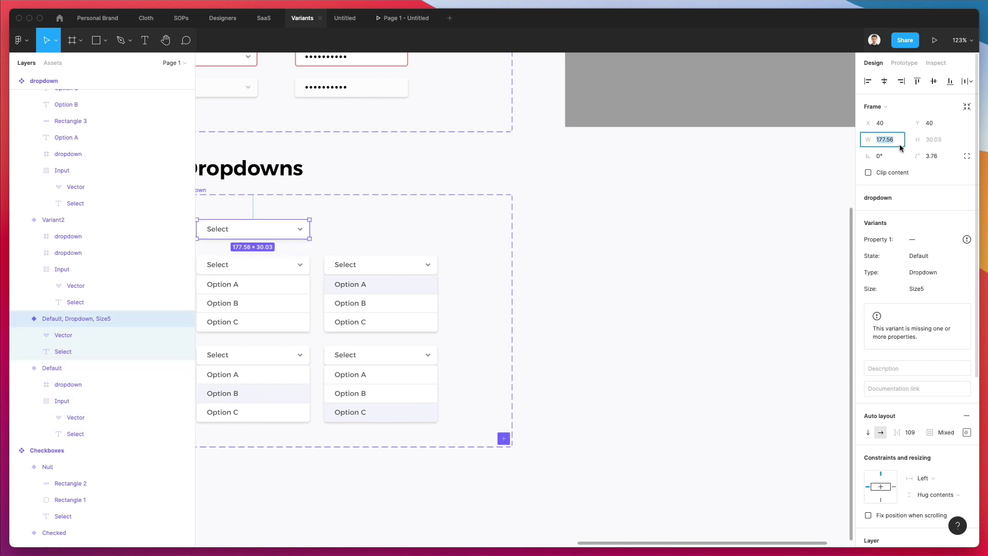
click(619, 225)
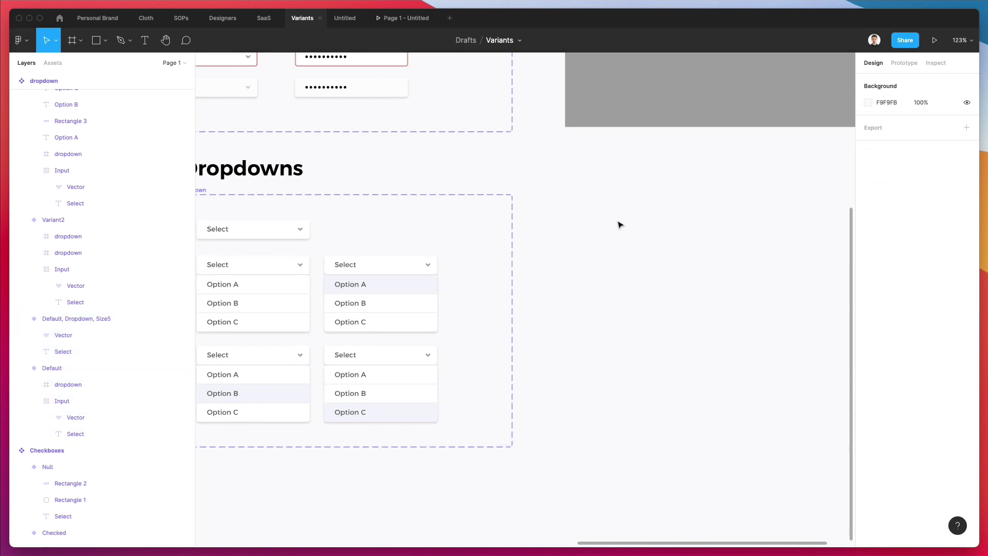
scroll(620, 222, left, 3)
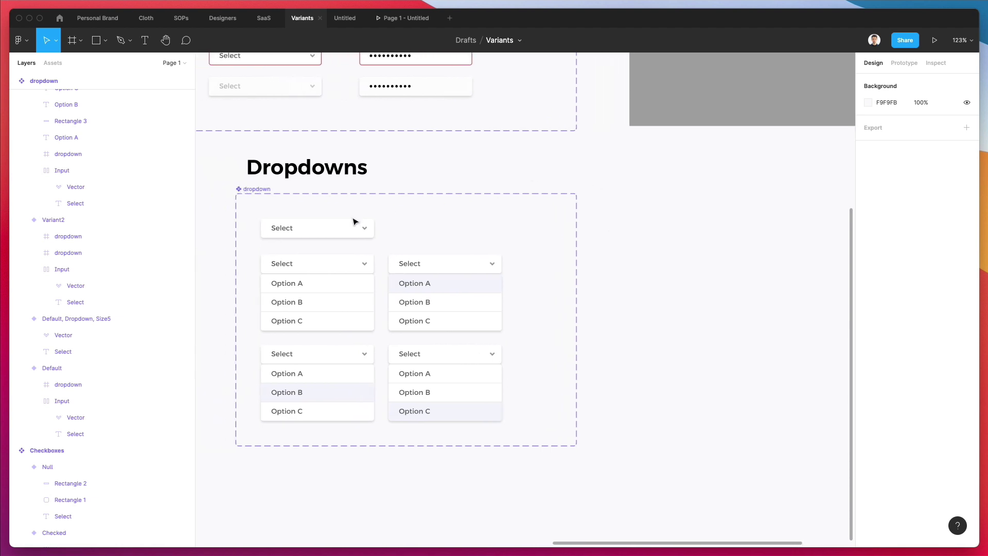
scroll(547, 213, right, 3)
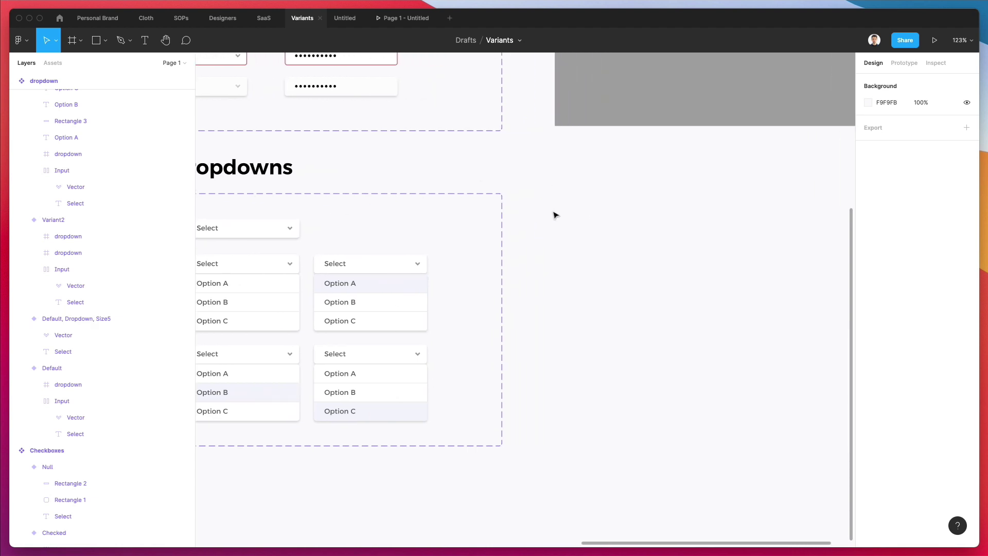
Step: Draw Frame 2 right of the dropdowns and set its width to 178
key(f)
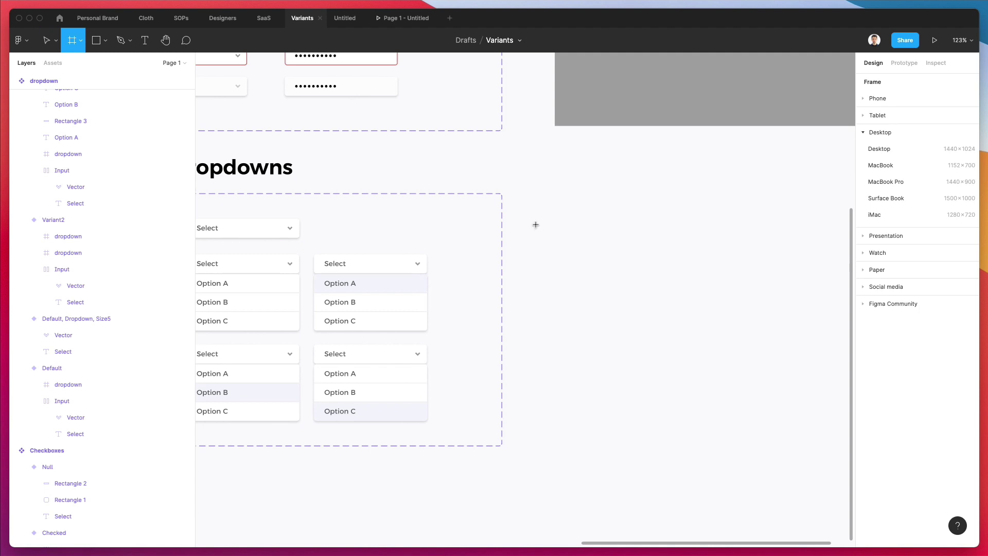
drag(536, 222, 699, 268)
click(887, 143)
key(Return)
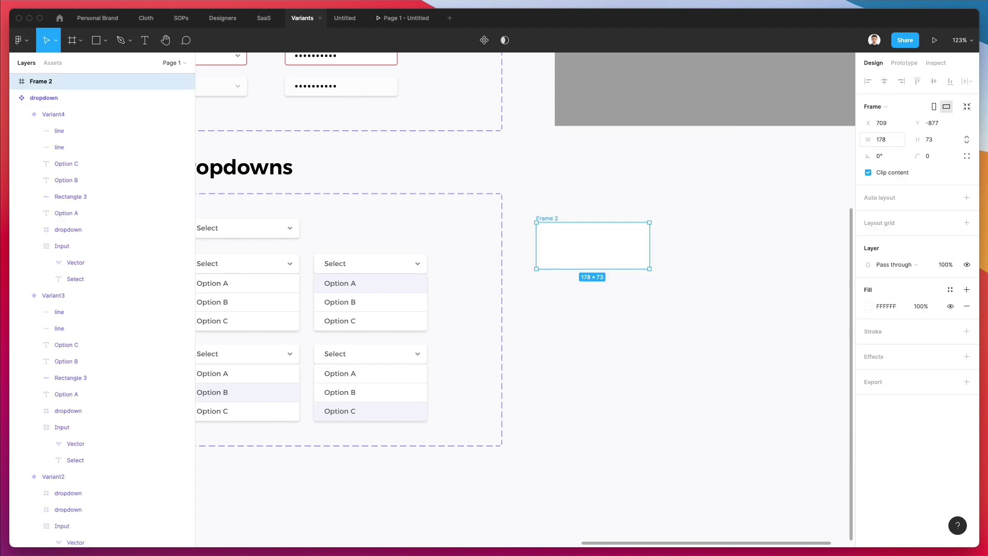
click(614, 215)
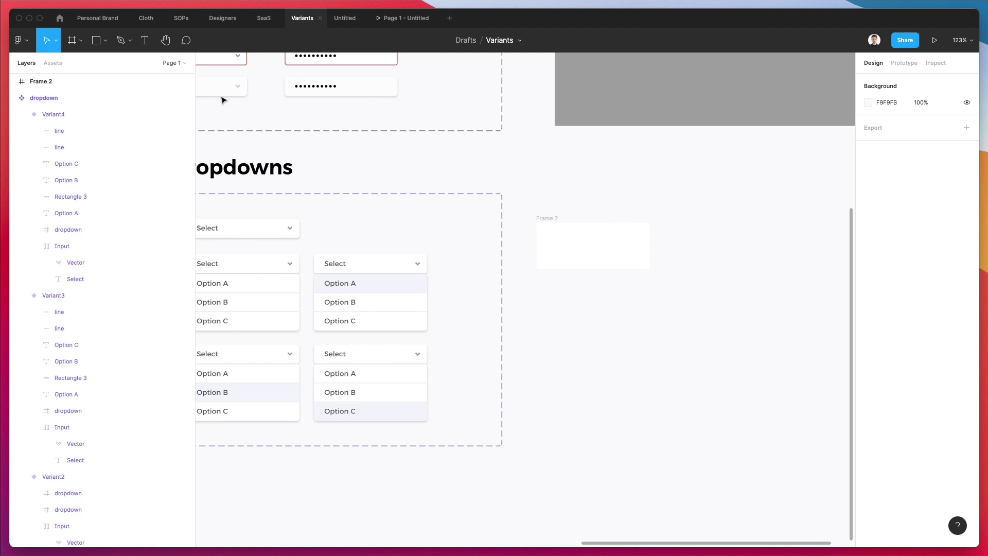
Step: Place a dropdown component instance from Assets into Frame 2, aligned to its top-left corner
click(52, 63)
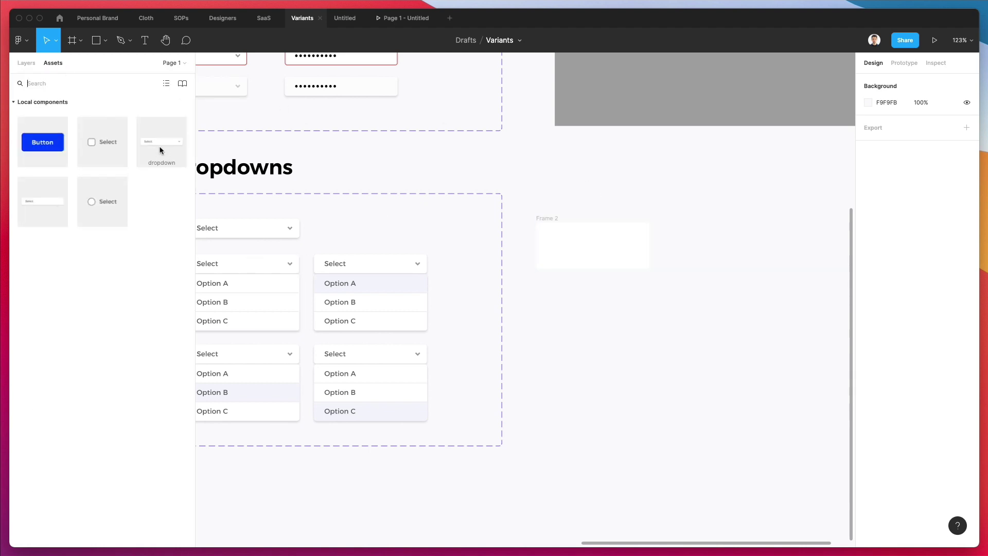
drag(161, 150, 578, 243)
key(Escape)
click(595, 238)
click(884, 82)
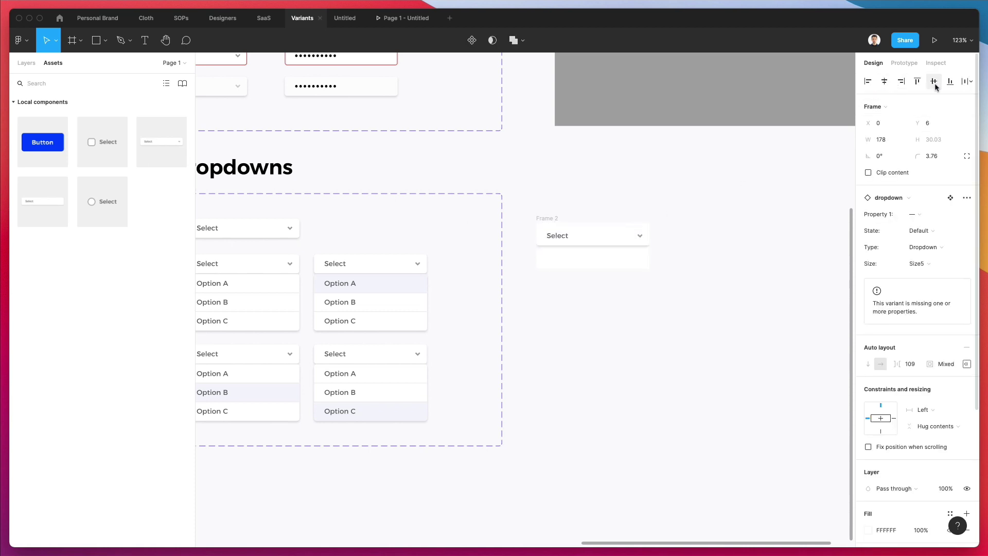
click(917, 82)
click(682, 247)
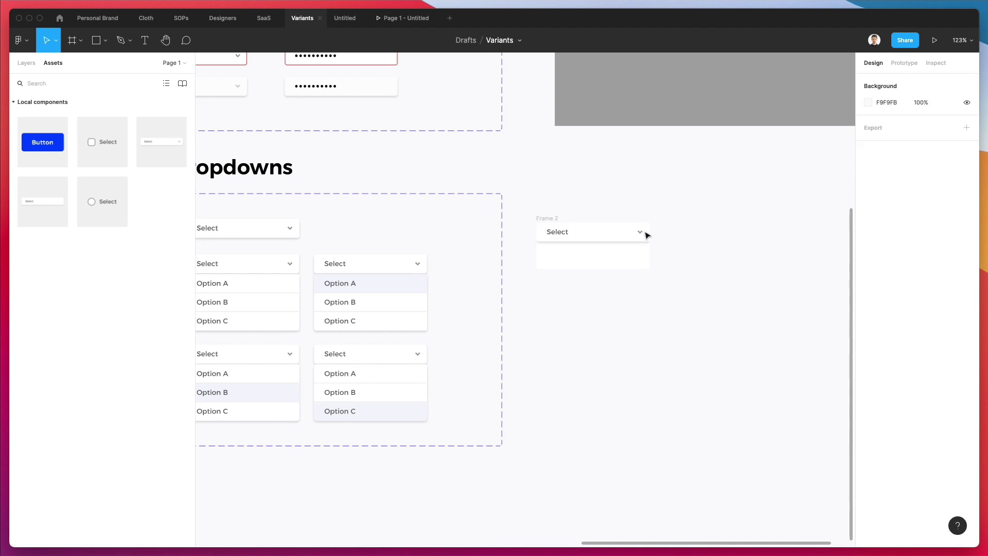
Step: Shrink Frame 2's height to fit the dropdown, making it 178×30
click(543, 219)
drag(579, 269, 579, 242)
click(698, 193)
click(545, 218)
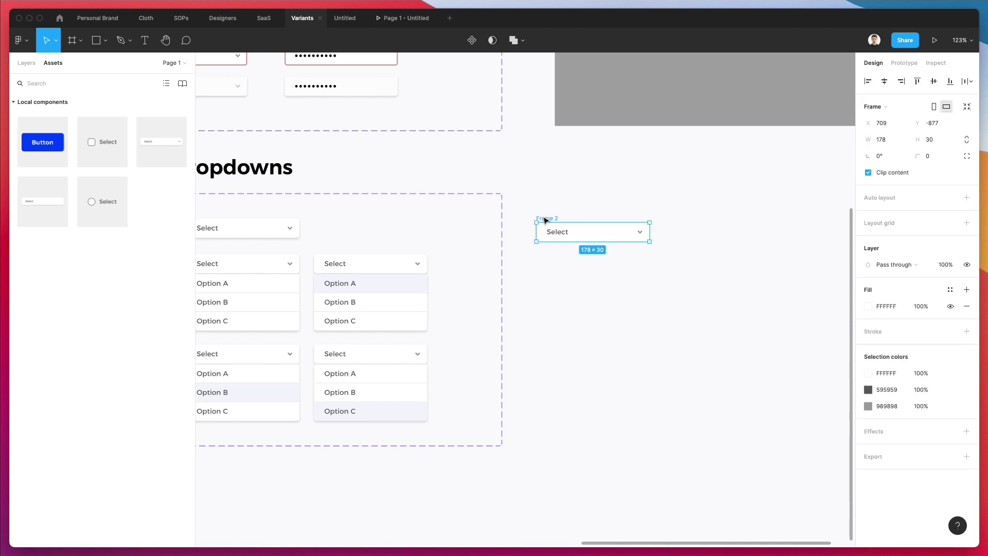
click(622, 201)
scroll(607, 221, up, 3)
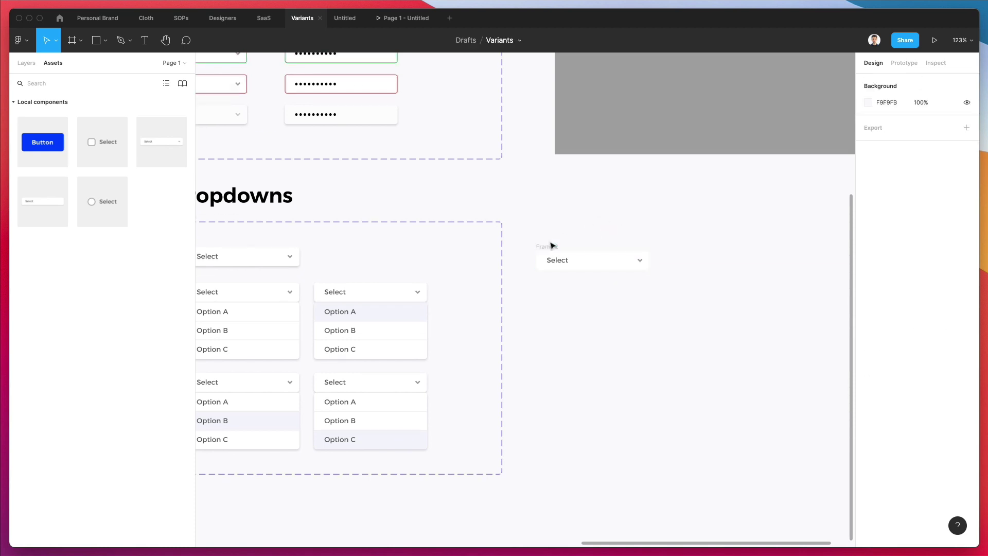
scroll(551, 245, down, 3)
Step: Duplicate Frame 2 as Frame 3, enlarge Frame 2, and move Frame 3 further right
click(576, 248)
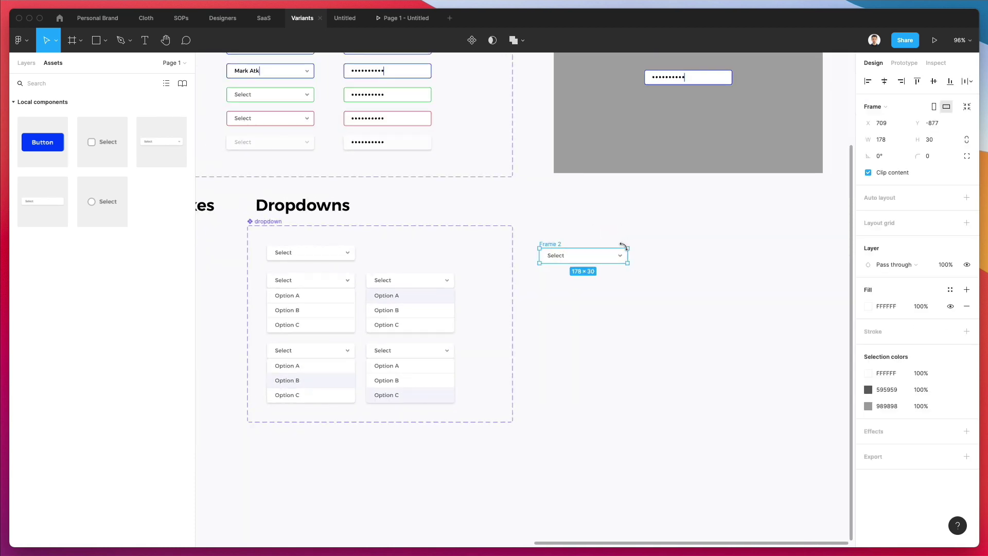
drag(591, 257, 773, 310)
click(681, 283)
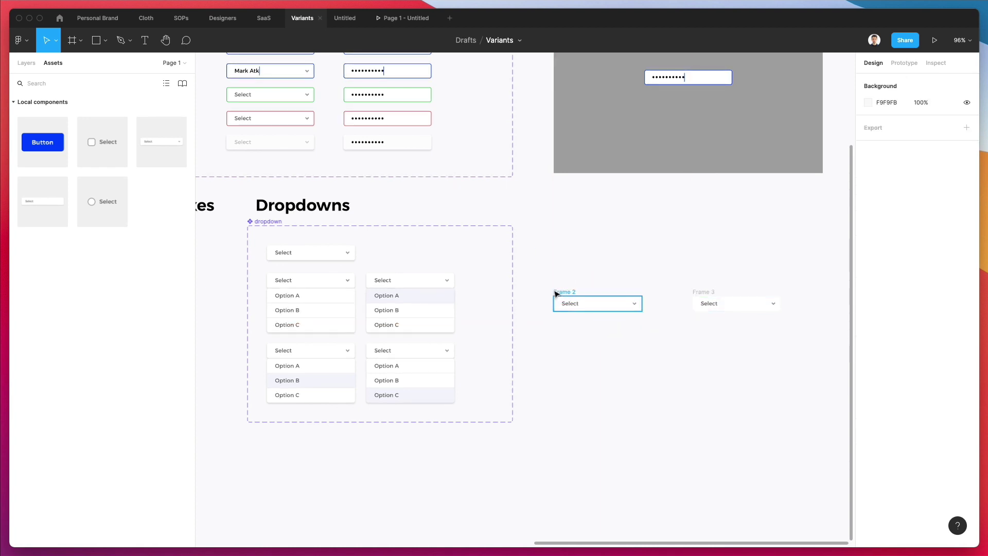
click(580, 298)
mouse_move(639, 295)
mouse_down()
mouse_move(668, 269)
mouse_move(644, 291)
mouse_up()
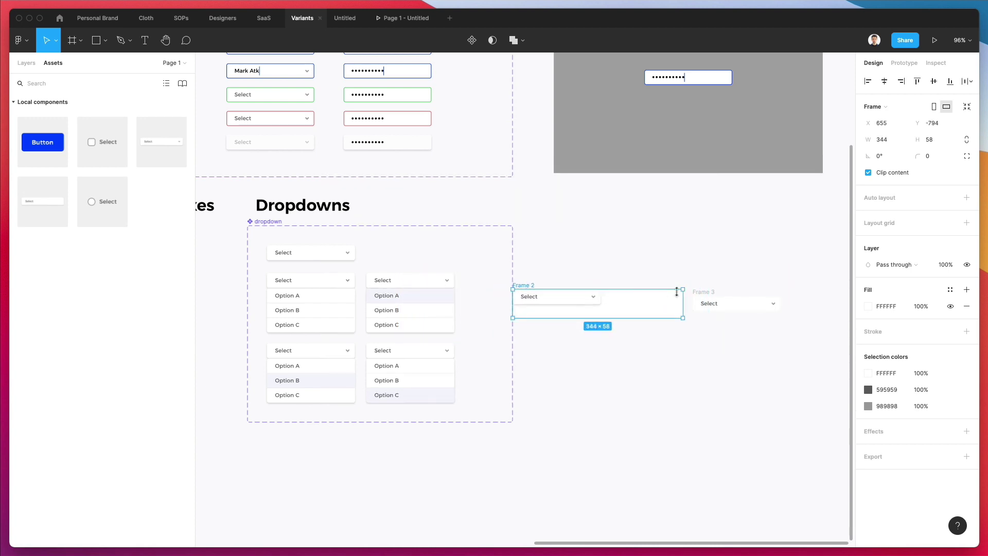
click(695, 292)
drag(712, 300, 845, 293)
Step: Move Frame 2 on the canvas and centre its dropdown horizontally and vertically
drag(659, 267, 415, 353)
drag(479, 309, 589, 256)
click(574, 249)
click(579, 256)
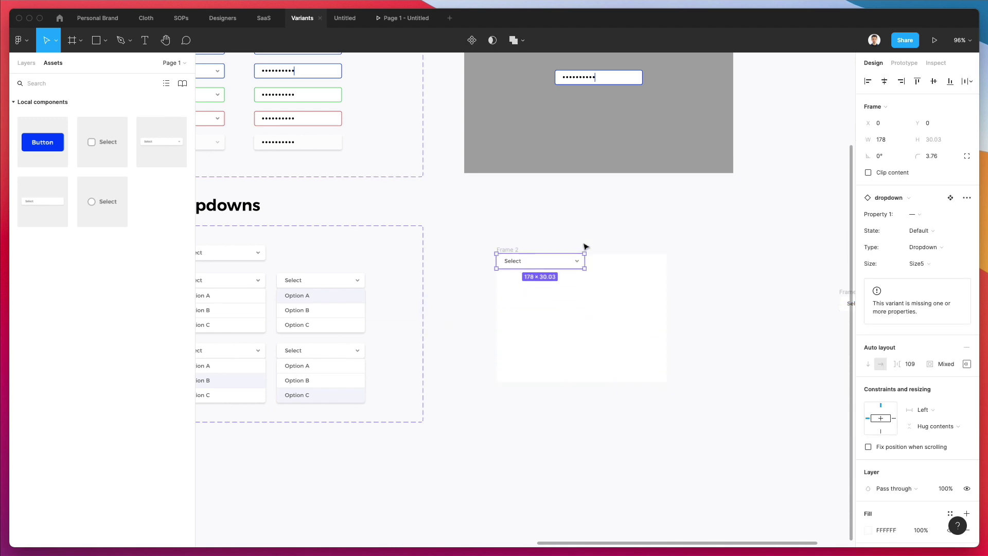
click(884, 82)
click(934, 81)
click(718, 284)
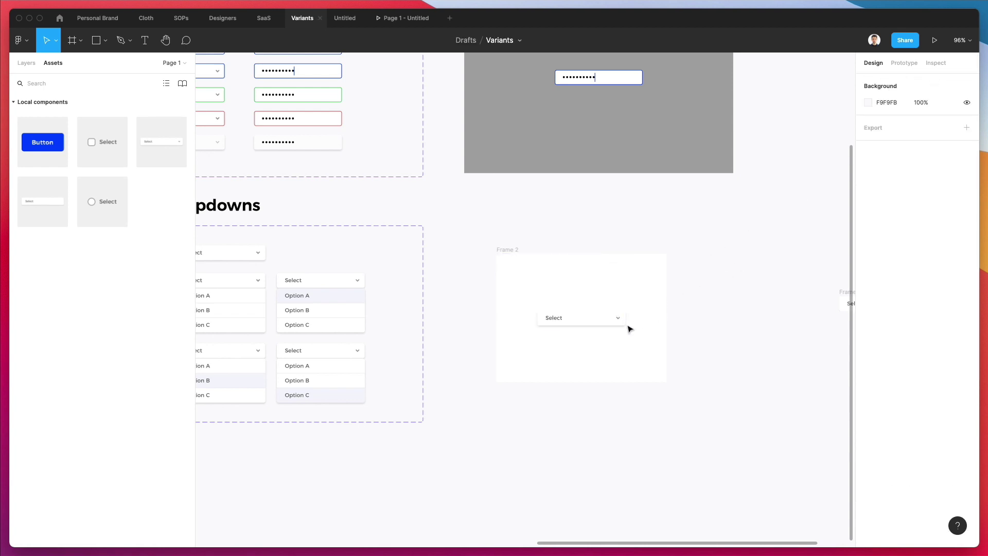
Step: Resize Frame 2 to 544×332 and re-centre the Select dropdown inside it
click(495, 251)
drag(495, 268, 465, 271)
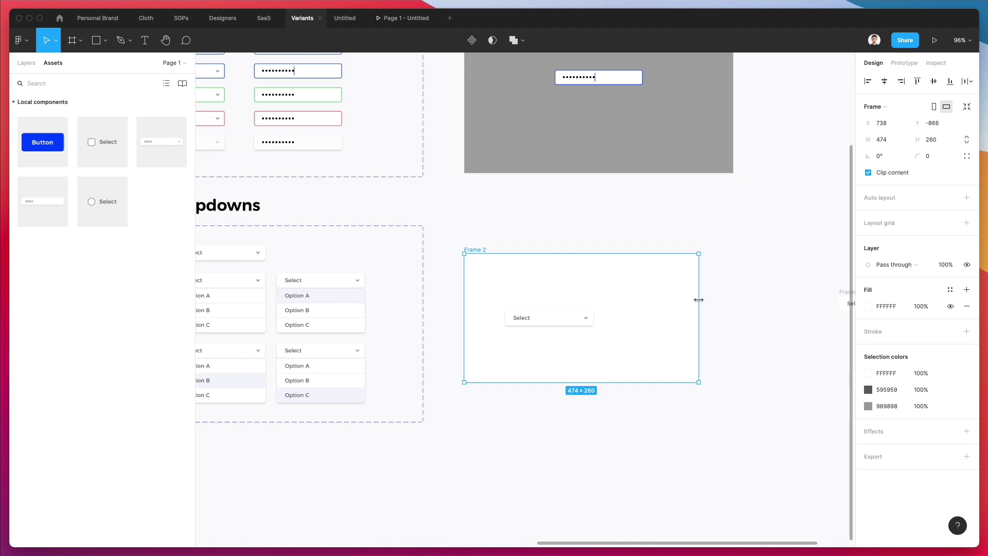
drag(699, 299, 733, 294)
drag(645, 254, 646, 237)
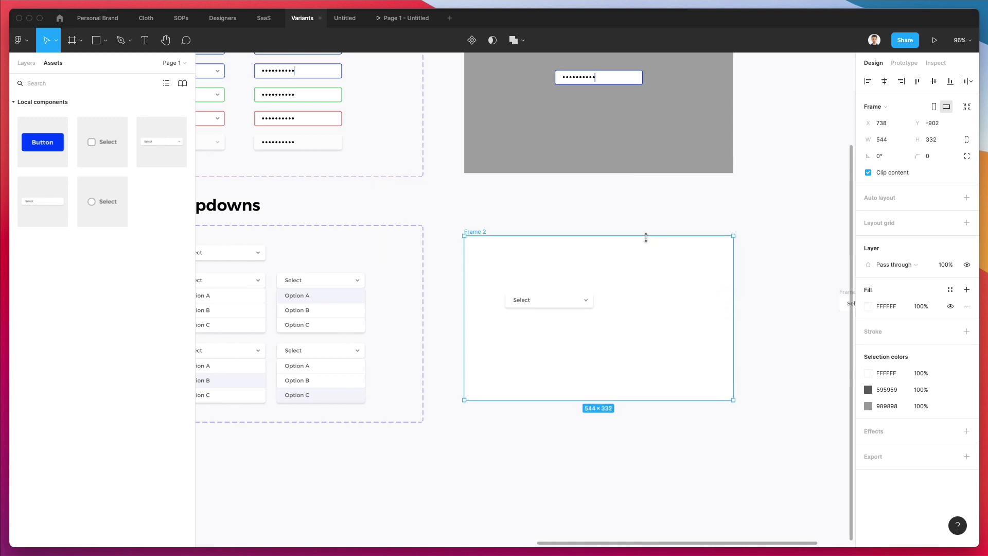
click(618, 276)
click(530, 303)
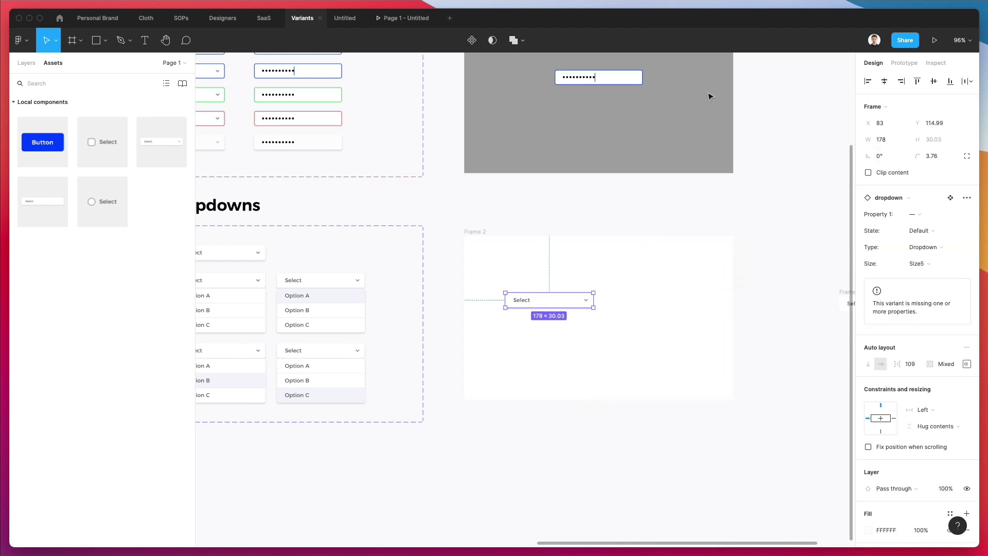
click(884, 83)
click(933, 82)
click(711, 200)
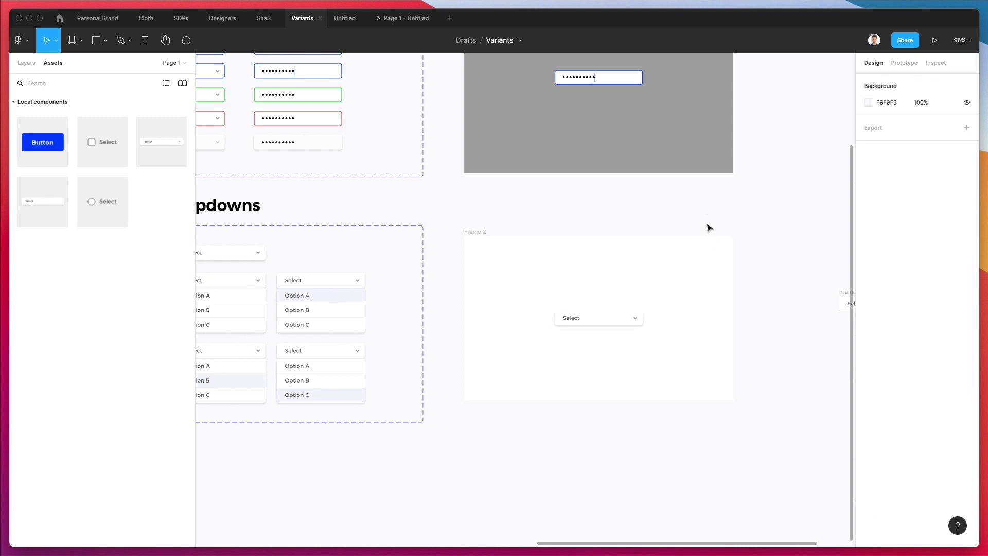
scroll(709, 227, down, 2)
Step: Give Frame 2 a very light bluish-grey F1F4F9 fill
click(502, 234)
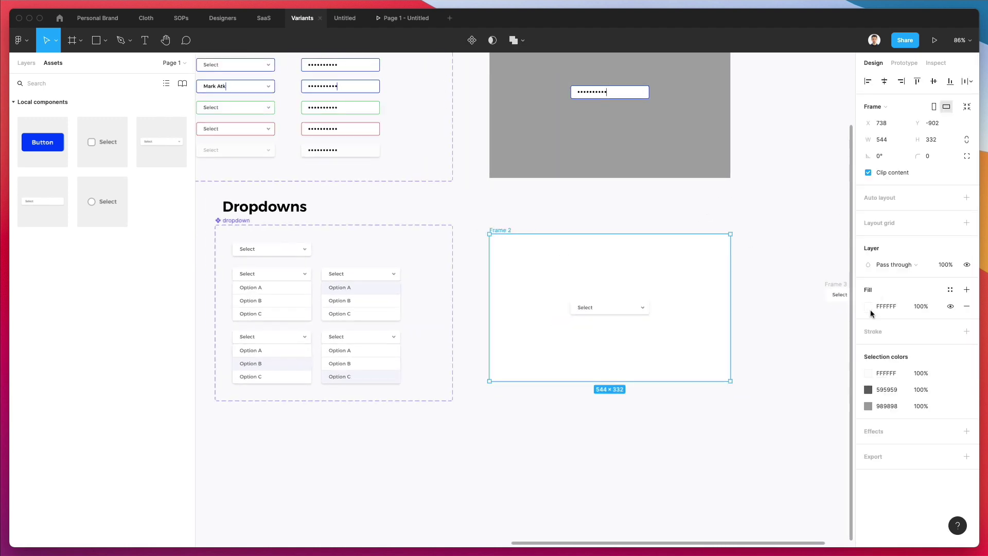
click(868, 307)
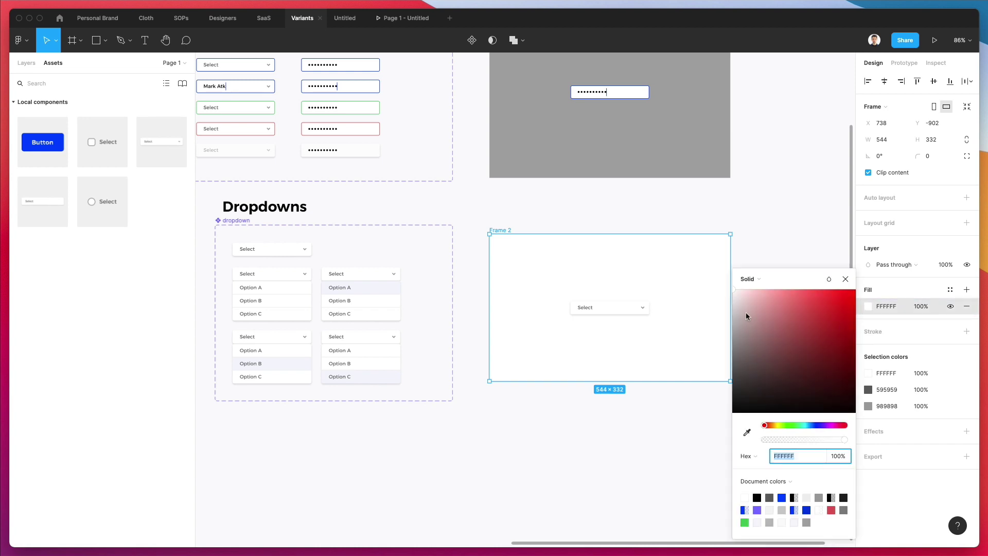
click(735, 294)
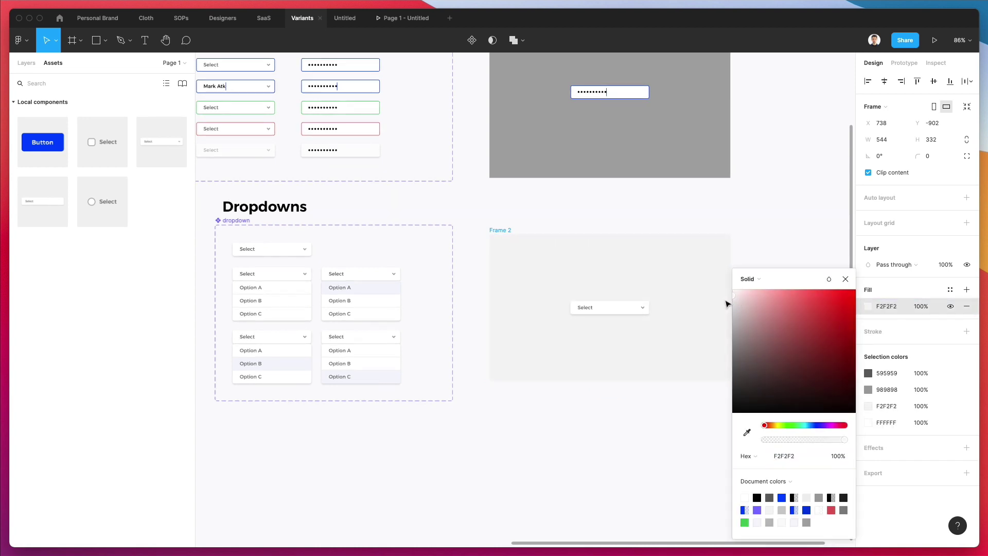
drag(818, 430, 811, 431)
drag(737, 294, 735, 297)
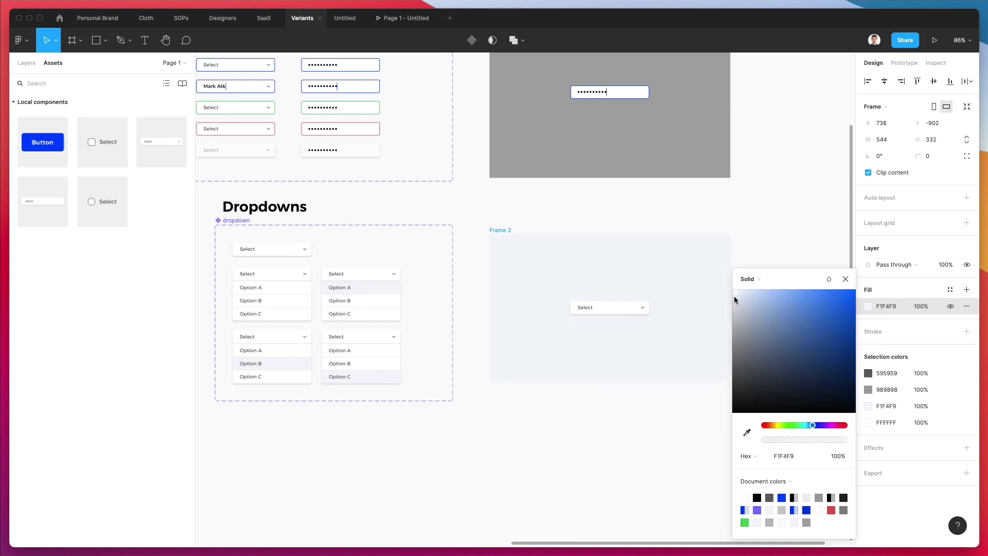
click(682, 220)
Step: Move Frame 3 up beside Frame 2
scroll(641, 244, up, 2)
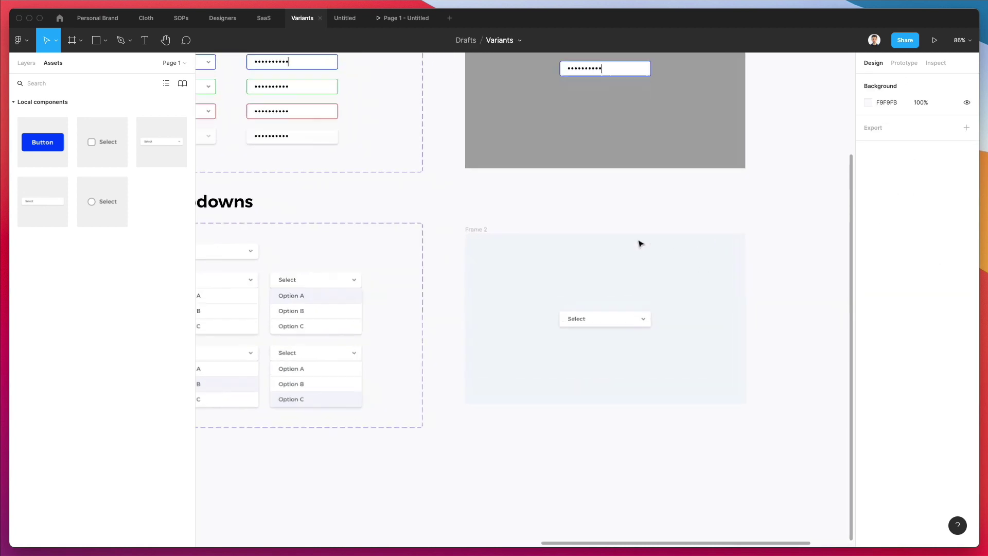
scroll(640, 243, up, 2)
scroll(640, 244, down, 3)
scroll(669, 257, right, 3)
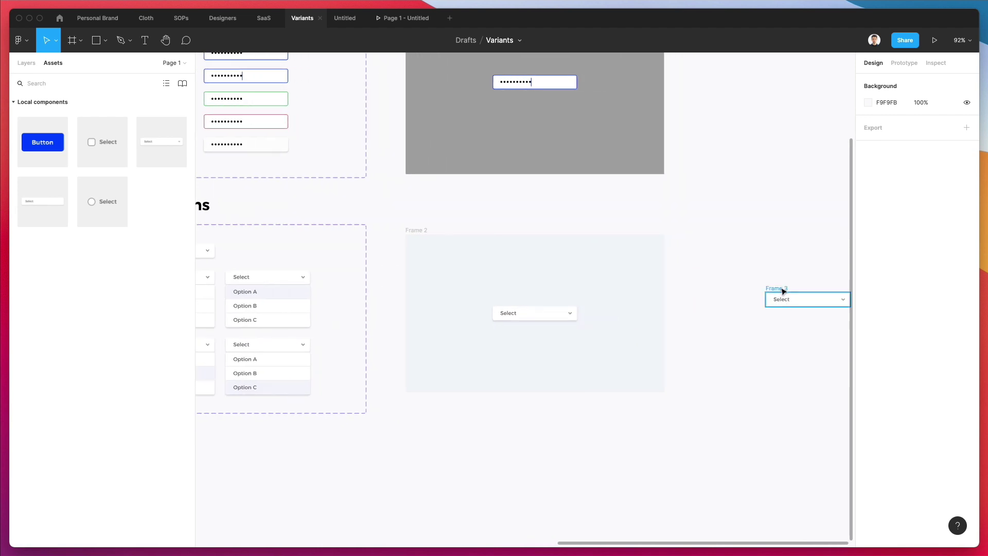
drag(783, 291, 741, 278)
Step: Check that Frame 3's top edge lines up with Frame 2's top
click(734, 331)
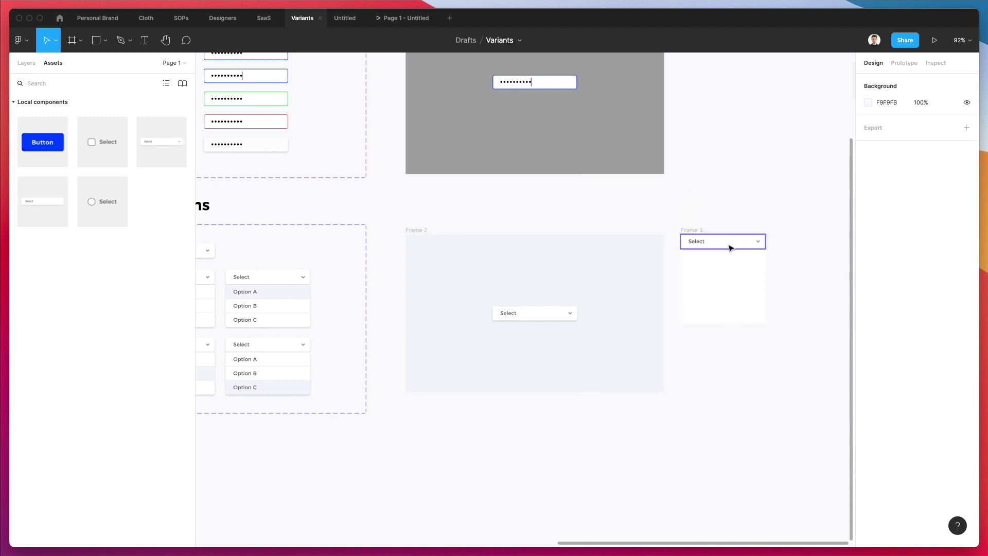
scroll(729, 249, left, 4)
scroll(729, 248, down, 2)
scroll(729, 248, up, 2)
scroll(725, 244, right, 5)
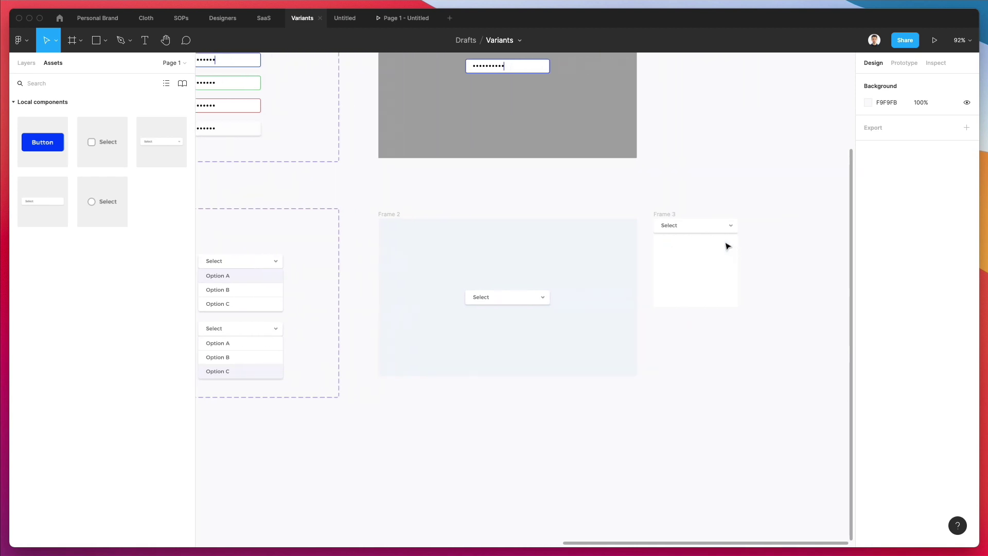
Step: Select Frame 3's dropdown instance and pan back to the Dropdowns component set
click(692, 226)
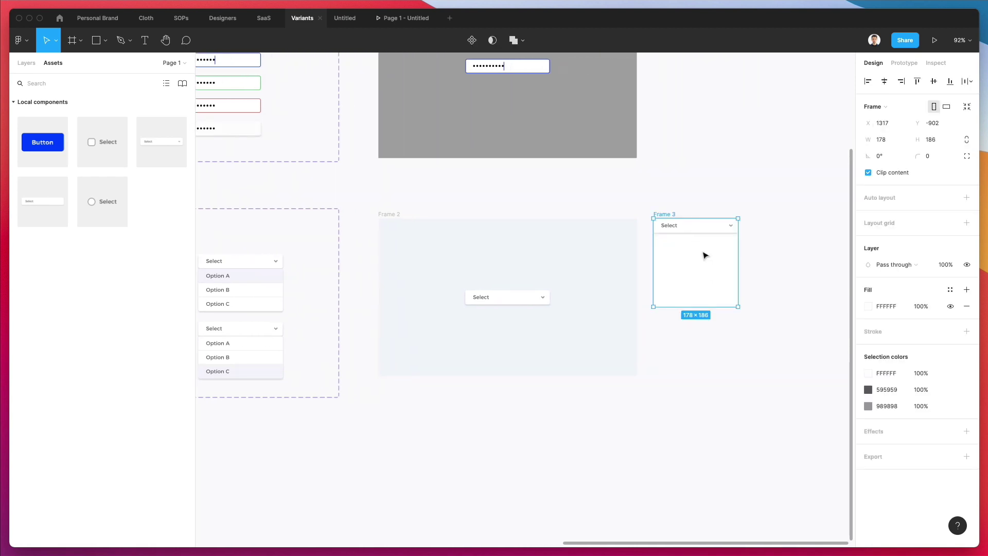
click(705, 231)
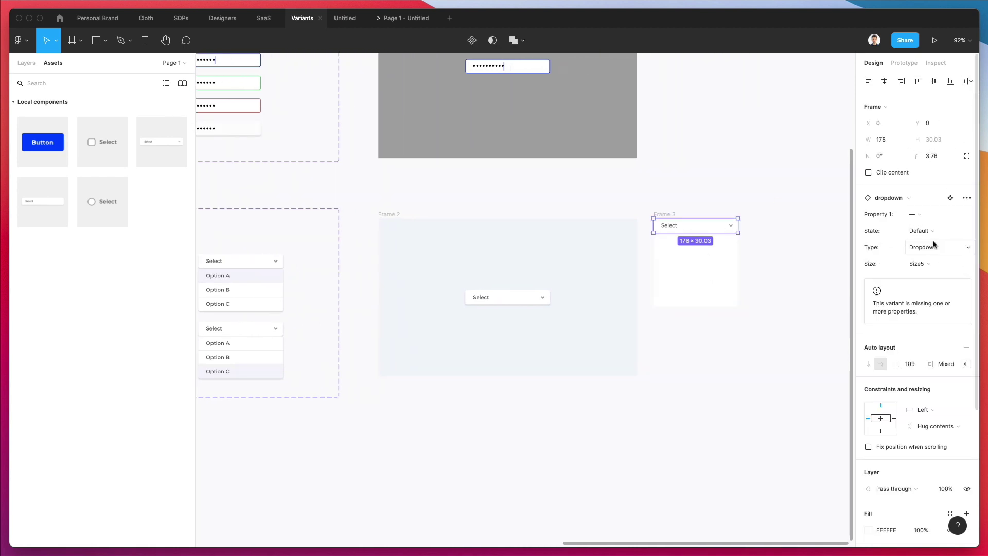
scroll(321, 313, left, 5)
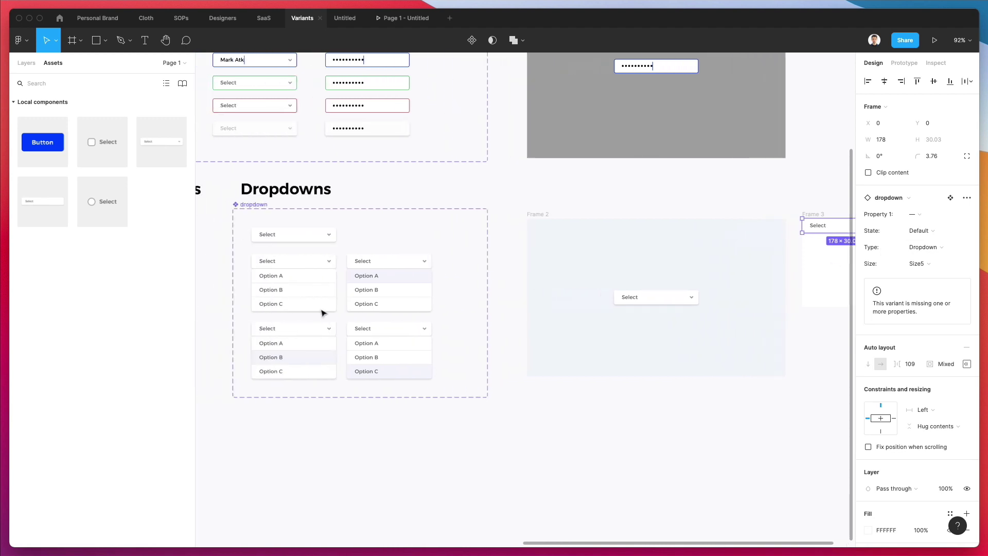
click(392, 203)
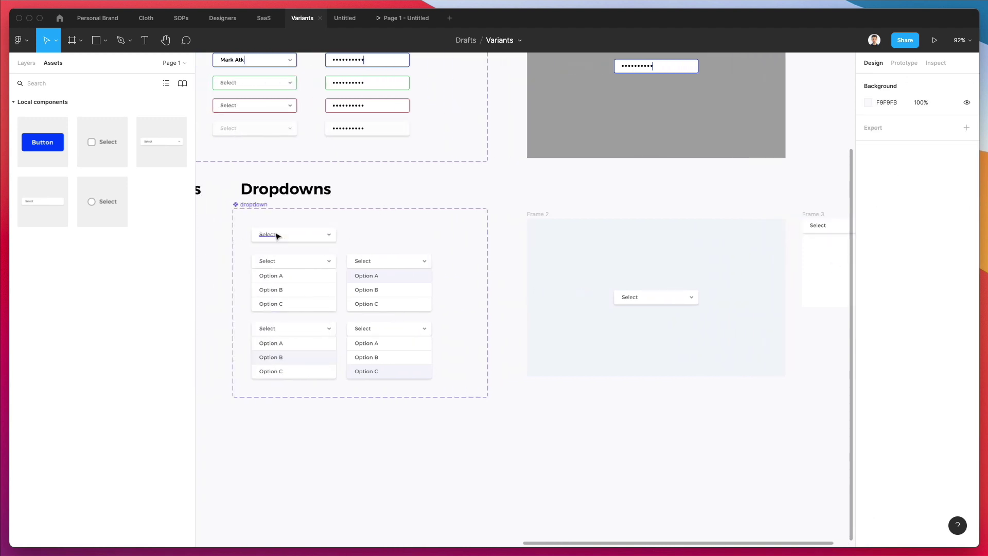
scroll(276, 234, up, 4)
Step: Rename the closed variant's layer to State=Default and copy that name
click(282, 242)
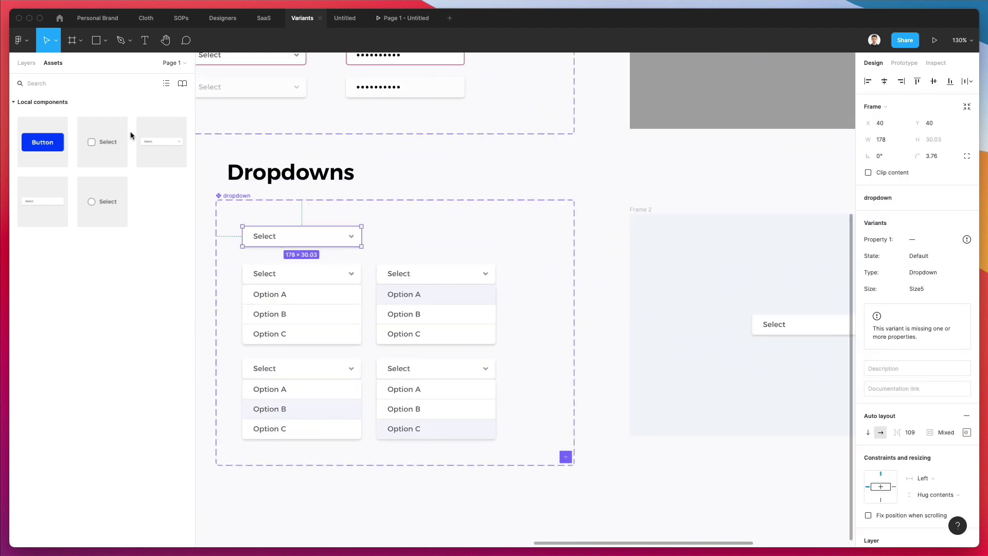
click(26, 63)
scroll(323, 196, up, 4)
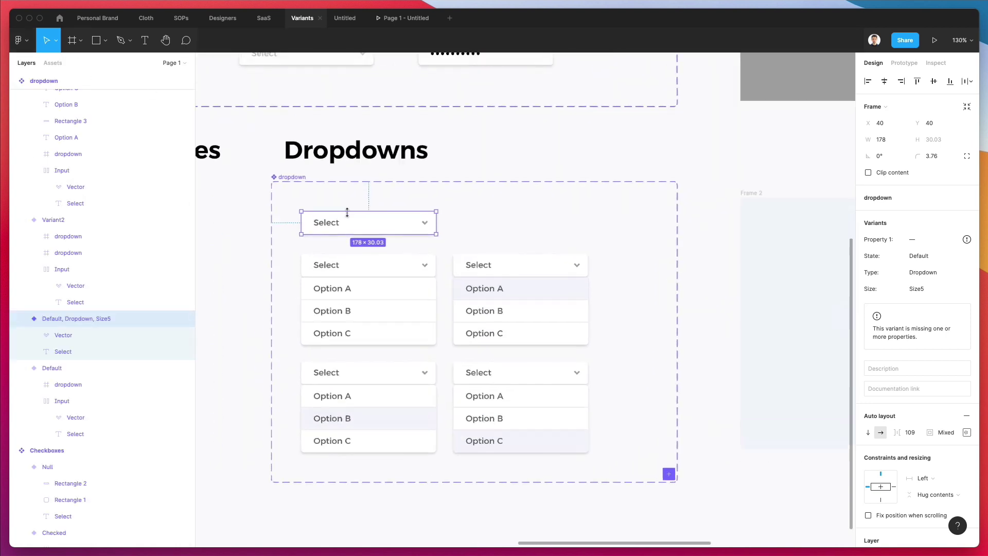
key(super+r)
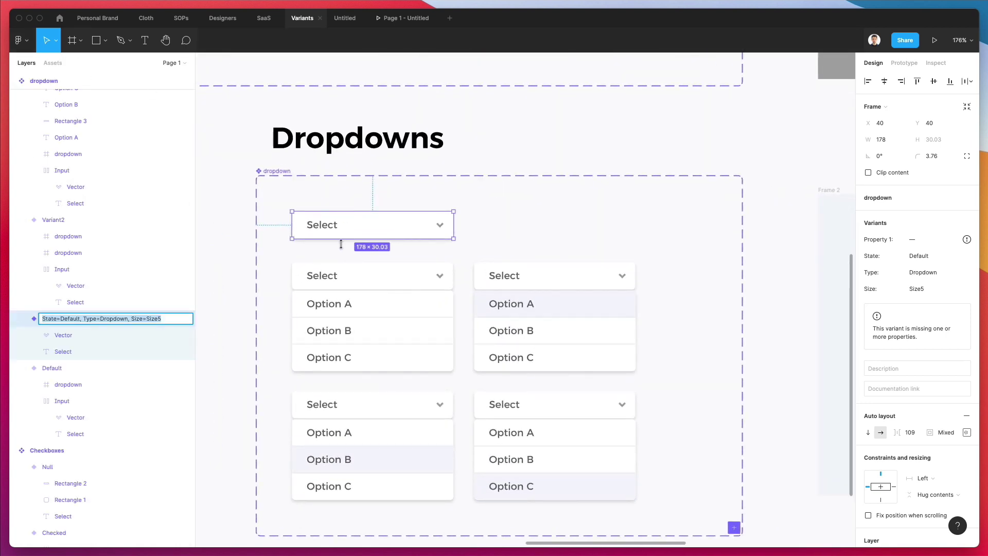
key(Left)
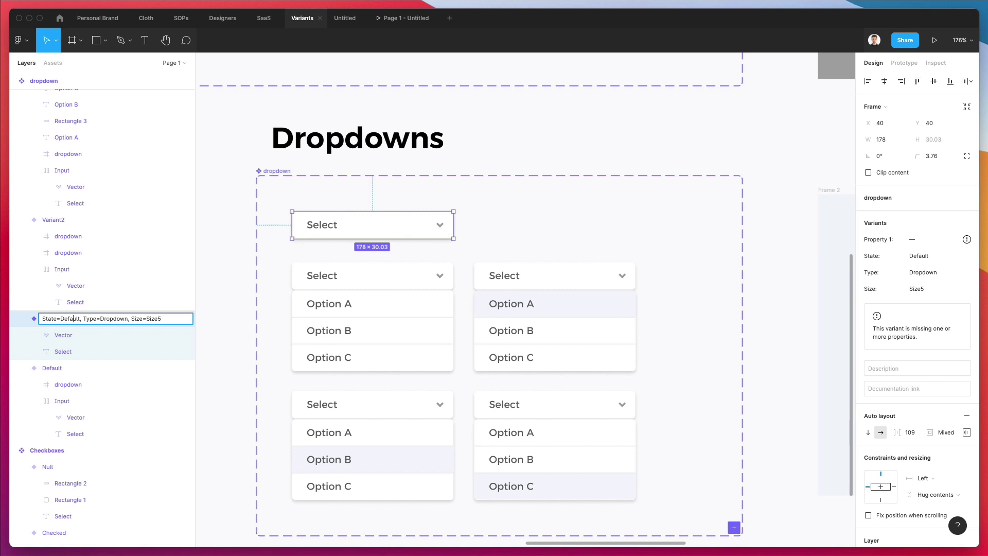
key(shift+super+Right)
key(BackSpace)
key(super+a)
key(super+c)
Step: Rename the plain open dropdown variant to State=Opened
click(392, 290)
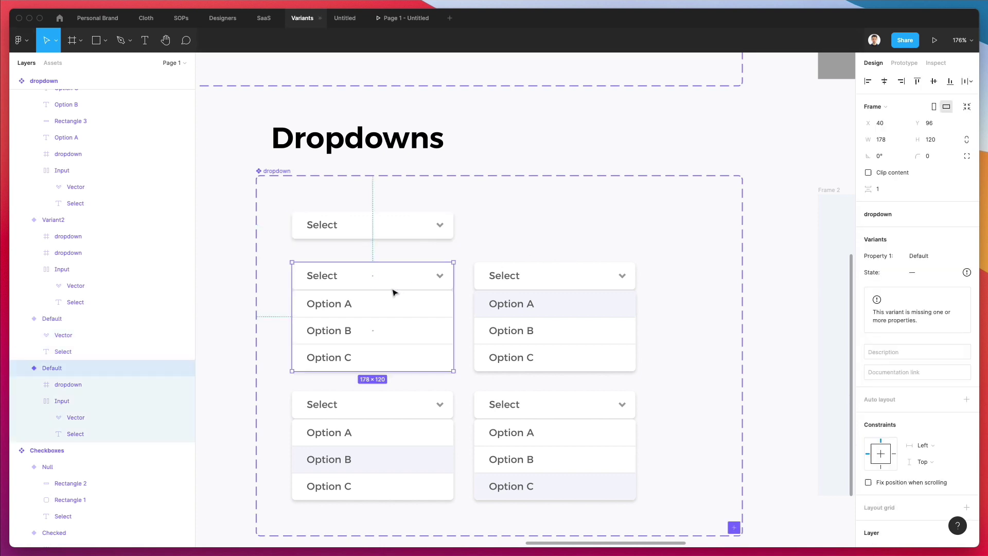
key(super+r)
key(super+v)
key(alt+shift+Left)
text(Opened)
key(Return)
Step: Rename the Option A, B and C highlighted variants to State=Hover 1st, Hover 2nd and Hover 3rd
click(566, 281)
key(super+r)
key(super+v)
key(alt+shift+Left)
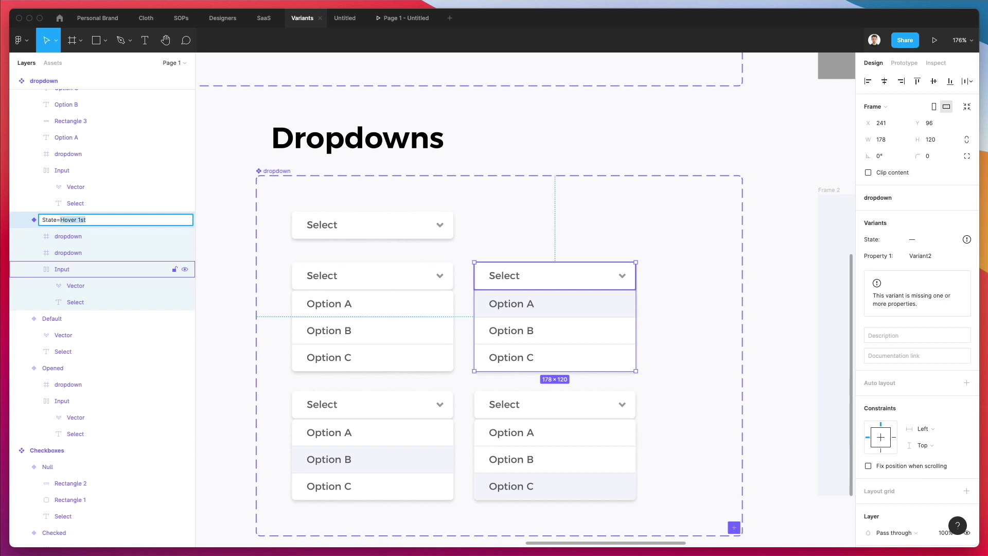
key(Return)
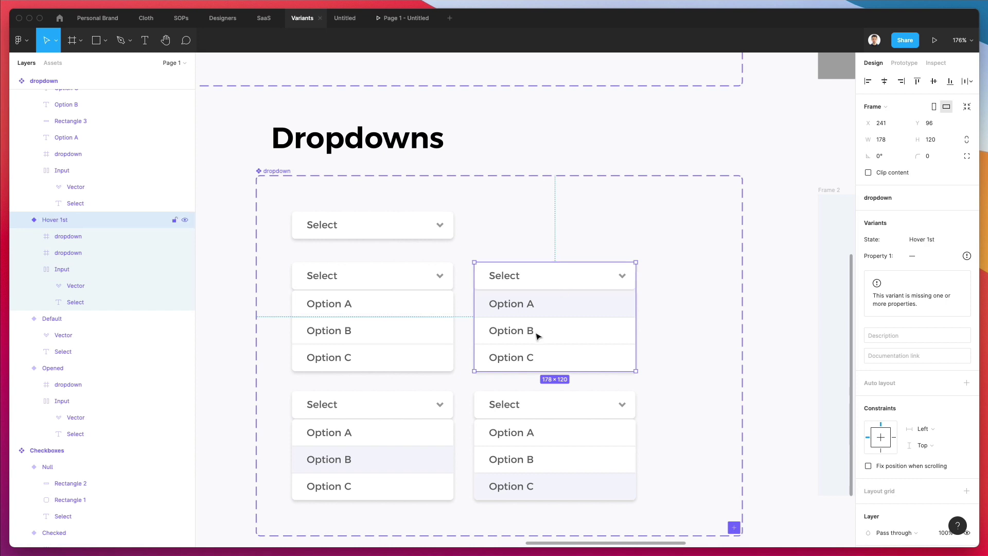
click(416, 418)
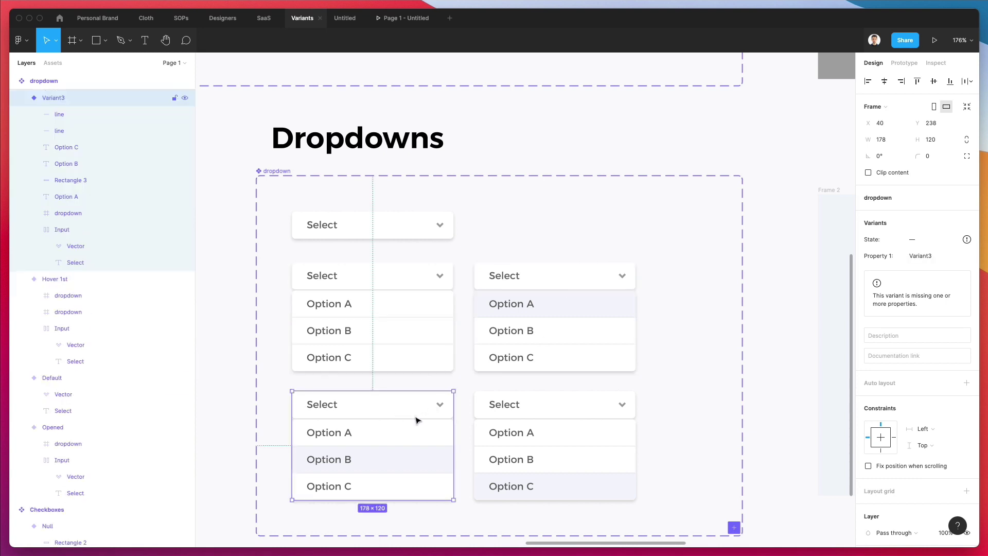
key(super+r)
text(State=Hover 1st)
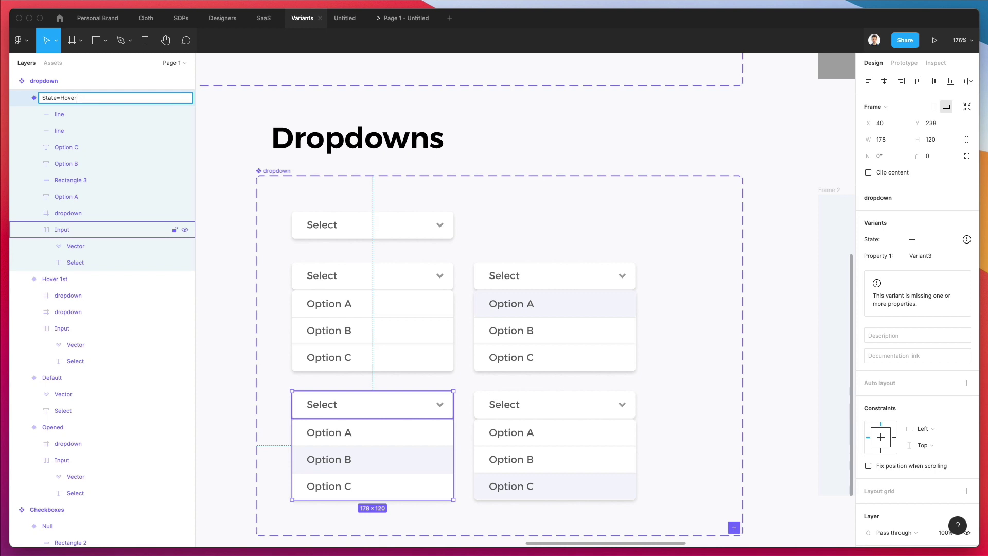
key(Return)
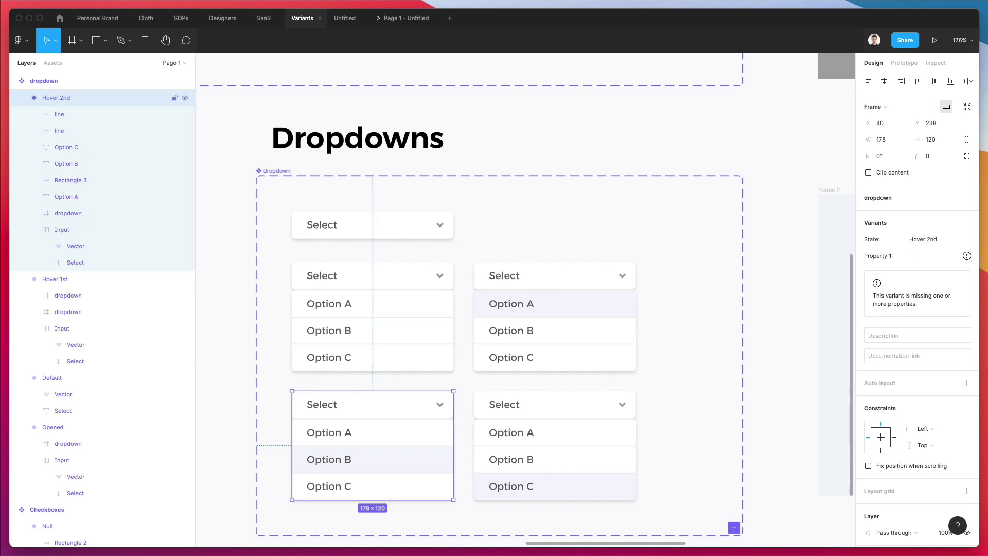
click(538, 452)
key(super+r)
text(State=Hover 1st)
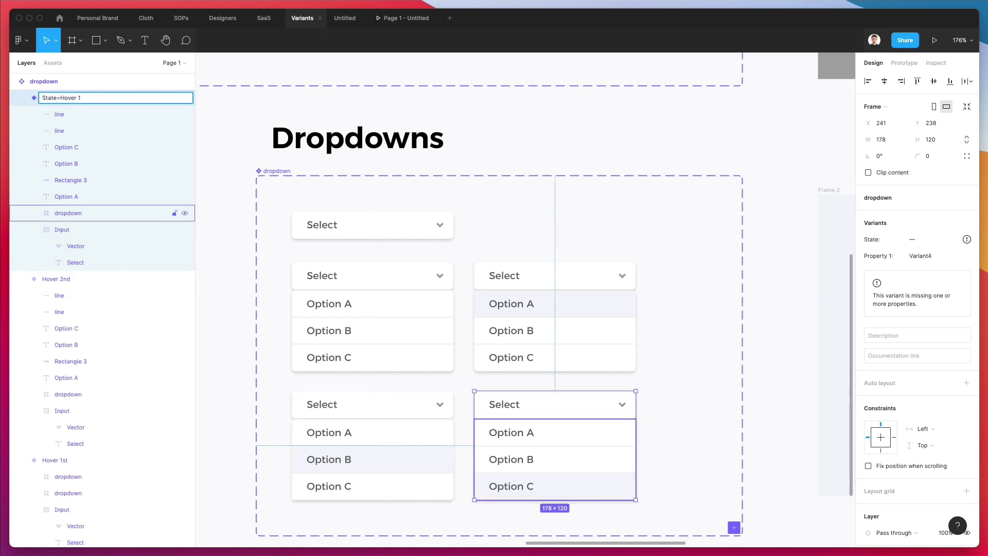
key(Return)
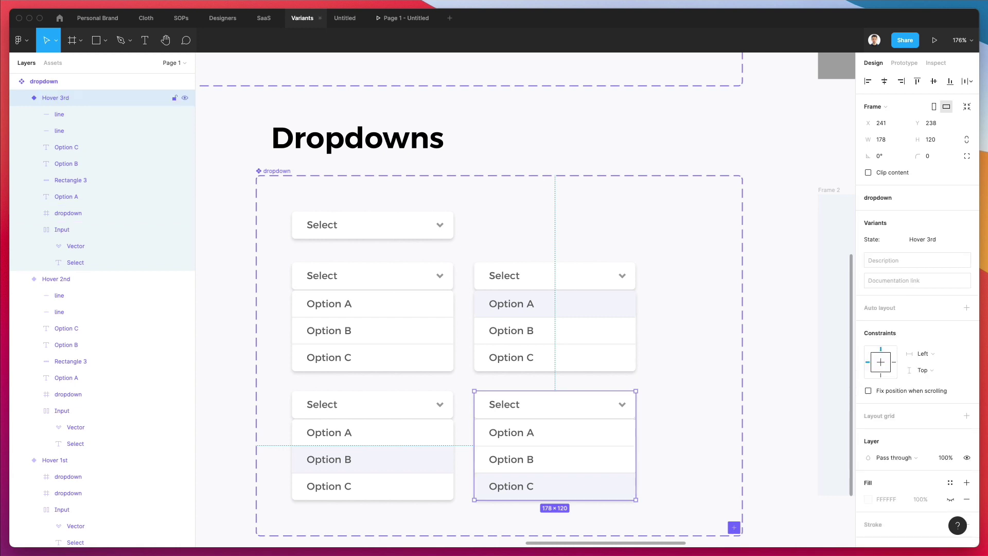
Step: Nudge the two right-column dropdown variants slightly to the right
click(581, 166)
scroll(582, 161, down, 2)
drag(662, 233, 551, 435)
key(shift+Right)
key(Right)
key(Right)
key(Right)
click(554, 217)
Step: Switch the dropdown instance in Frame 3 to its Opened state, listing Options A, B and C
scroll(556, 217, up, 1)
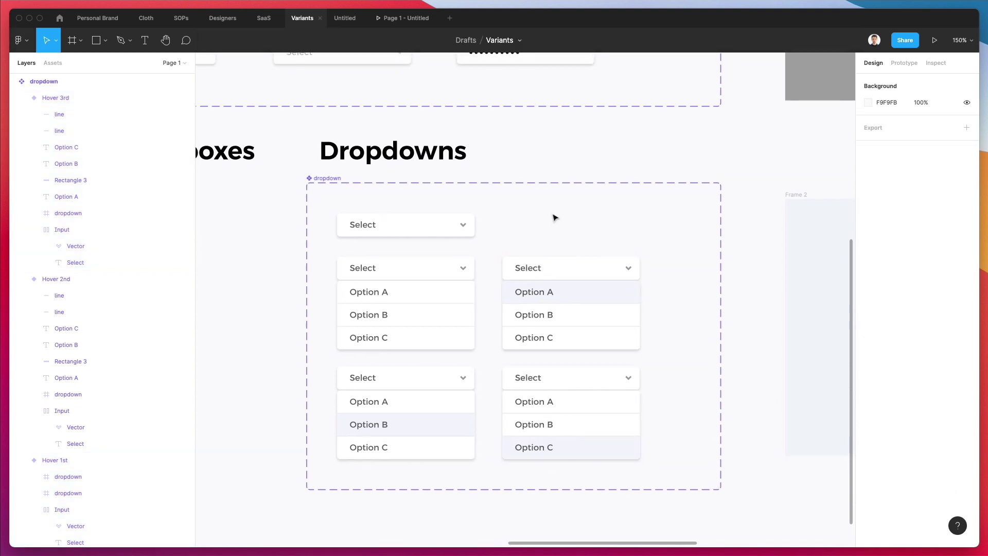
scroll(554, 216, right, 10)
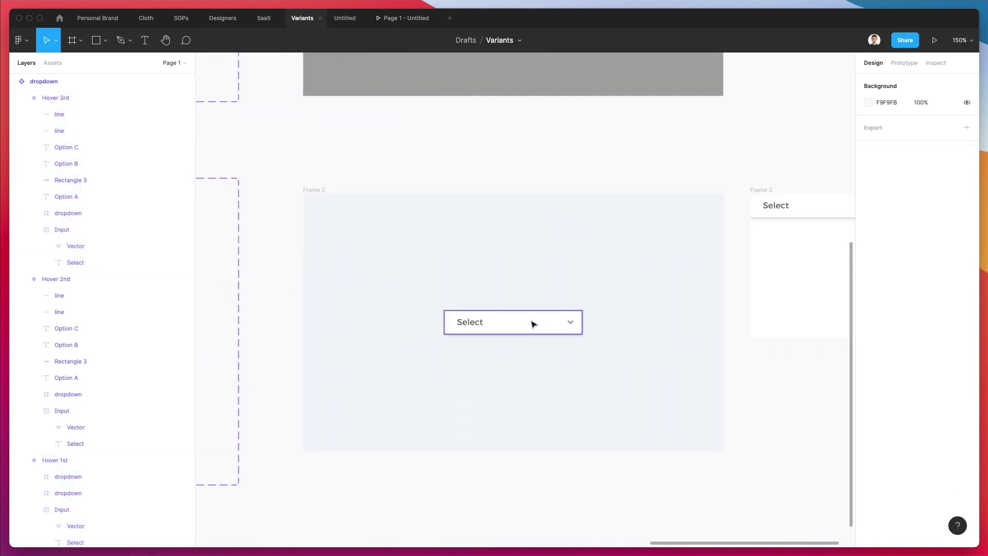
scroll(534, 324, right, 3)
click(646, 208)
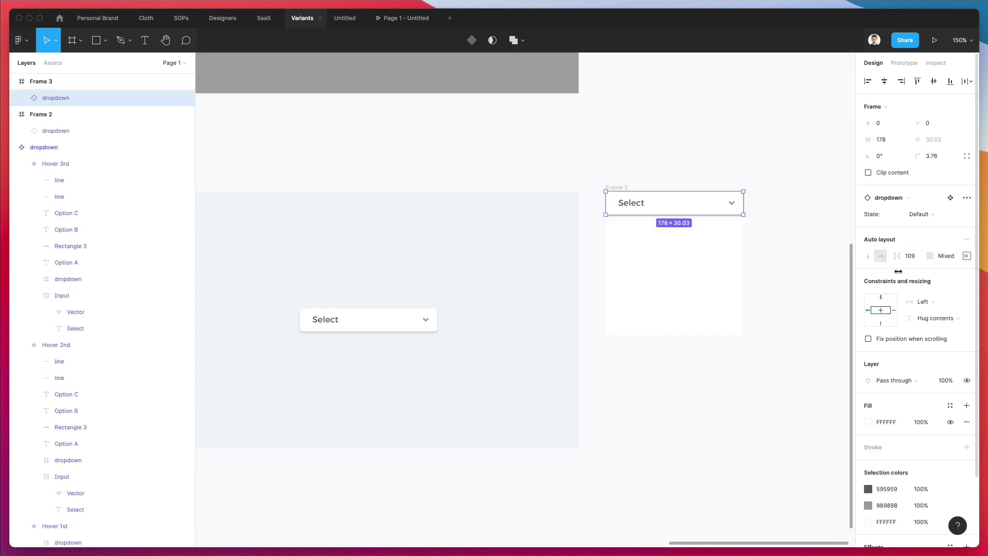
click(930, 216)
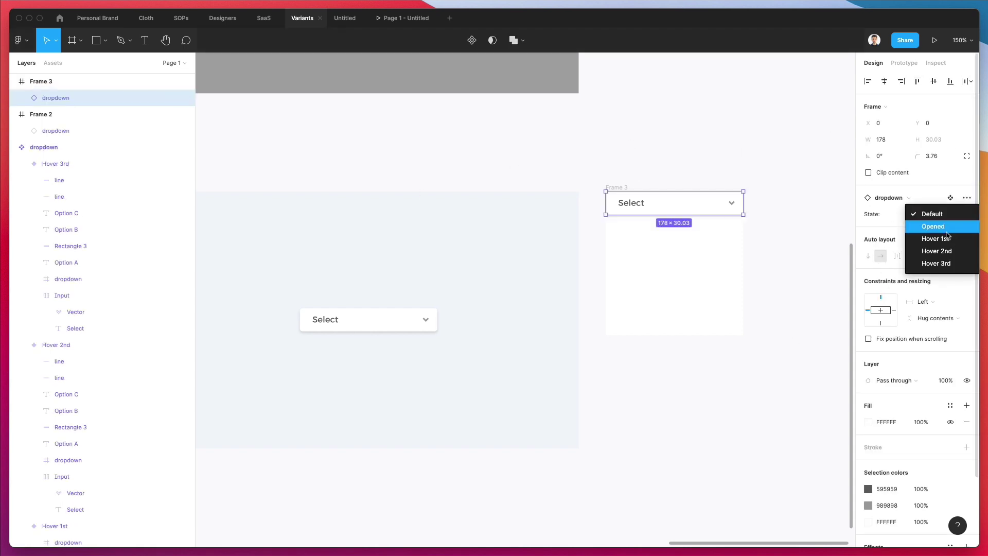
click(946, 229)
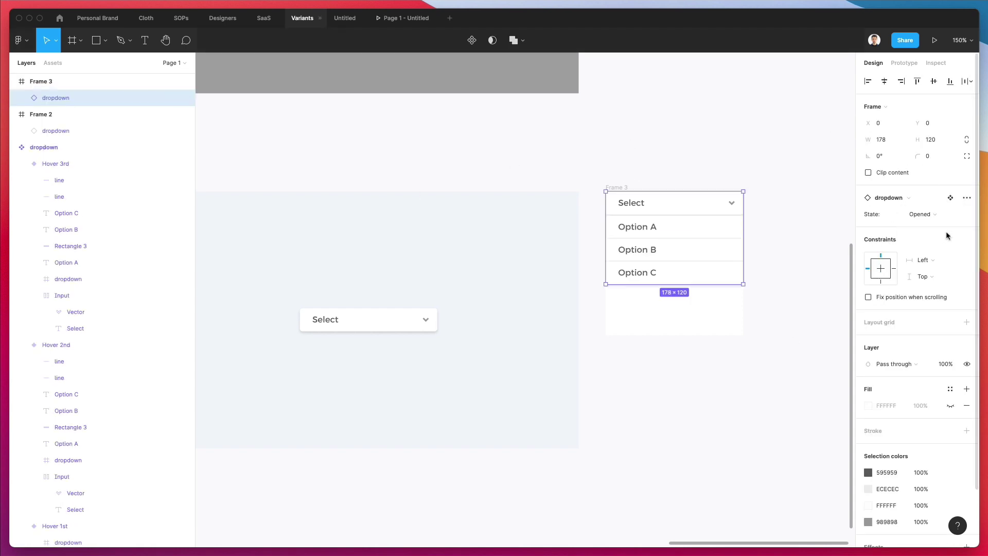
click(697, 150)
click(614, 189)
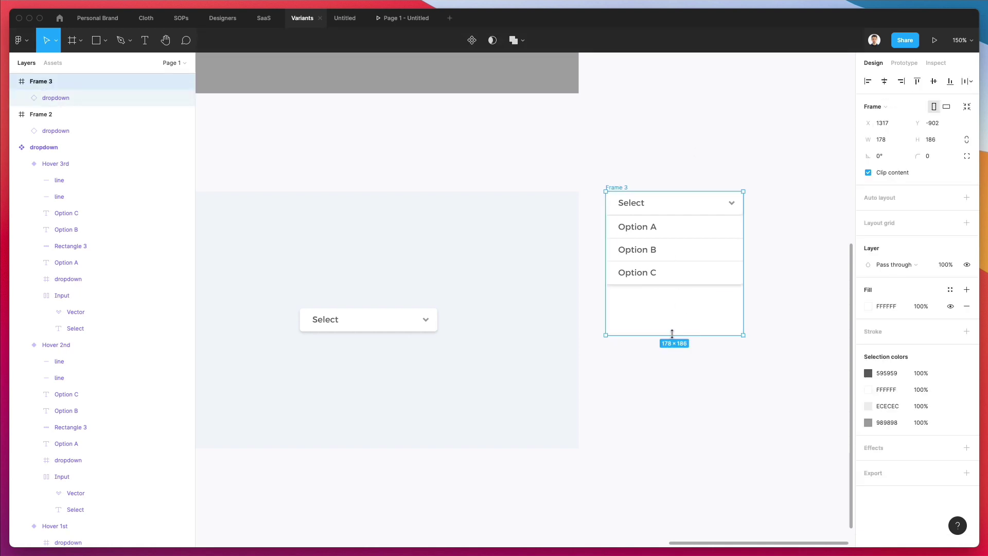
Step: Shrink Frame 3 to 120 high, rename it 'opened', and duplicate it into a 2×2 grid
drag(672, 335, 666, 284)
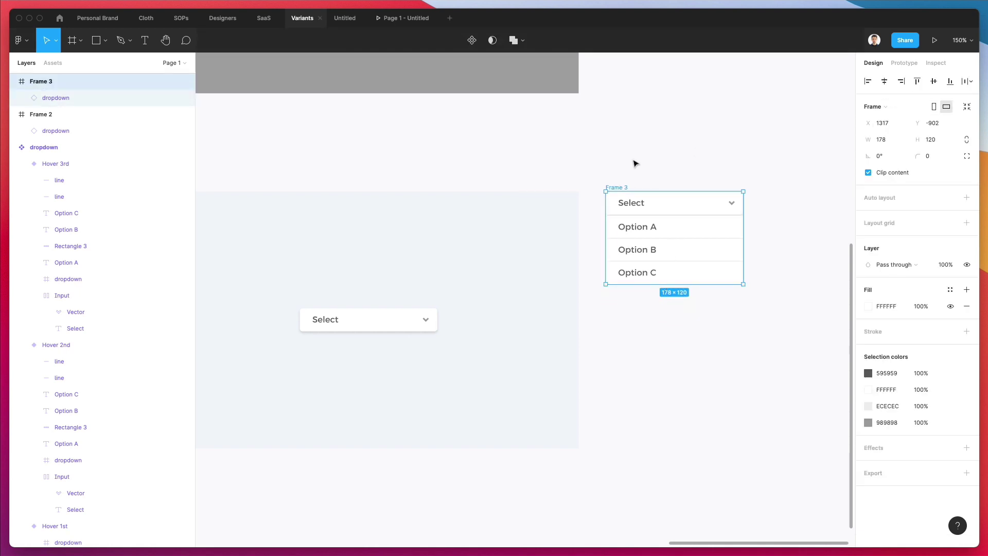
key(super+r)
text(o)
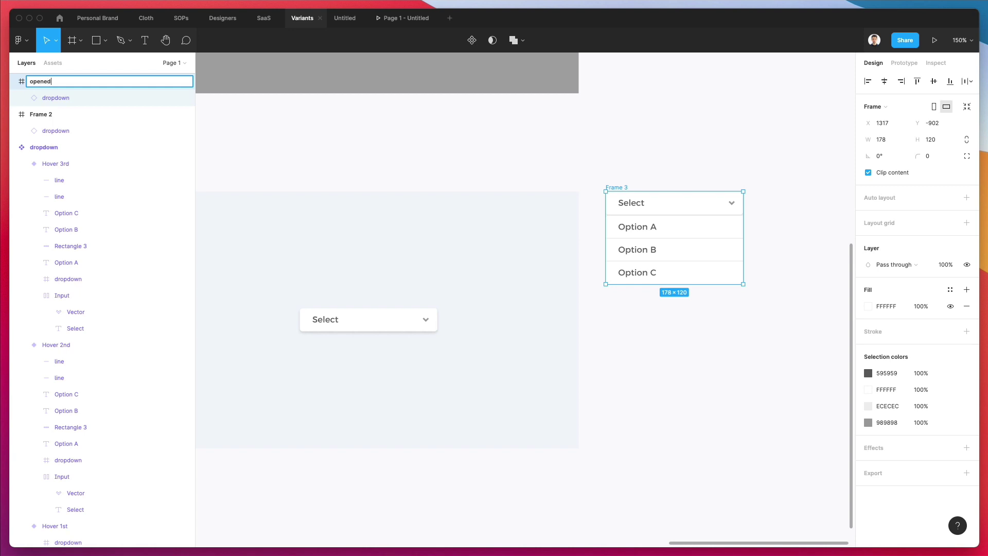
key(Return)
drag(649, 219, 648, 331)
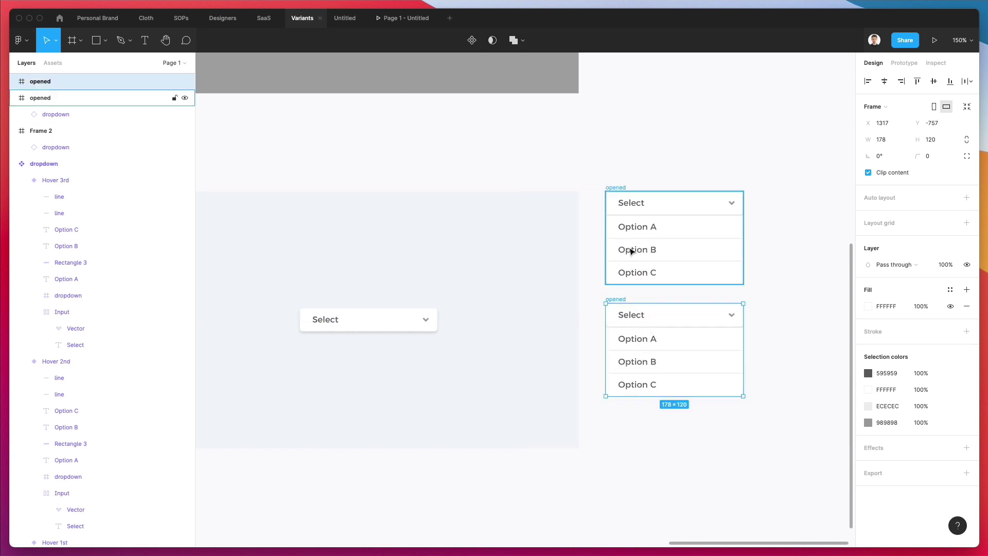
drag(595, 177, 789, 413)
drag(679, 338, 838, 333)
Step: Set the upper-right frame's dropdown instance to the Hover 1st state, highlighting Option A
scroll(803, 328, right, 3)
click(682, 267)
click(742, 218)
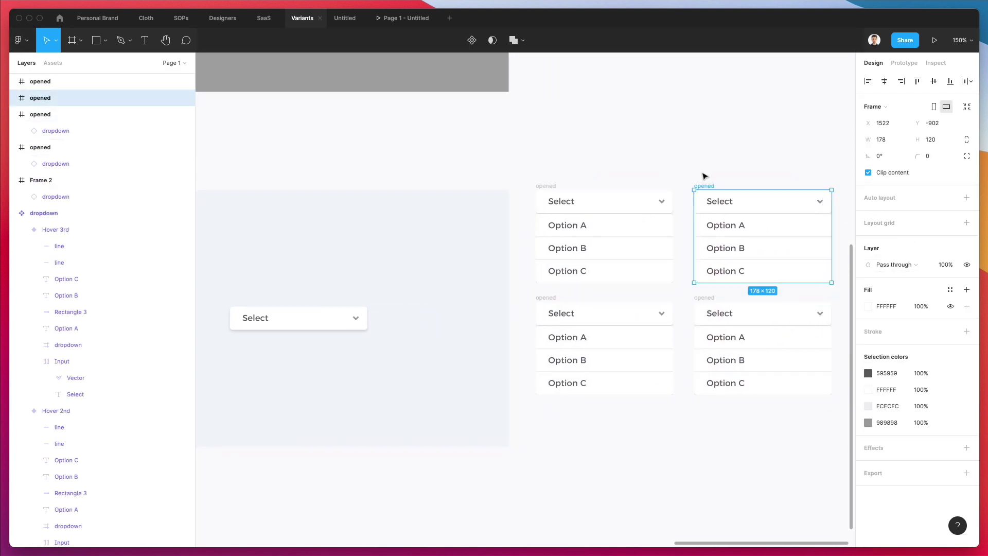
click(761, 232)
key(Escape)
click(788, 190)
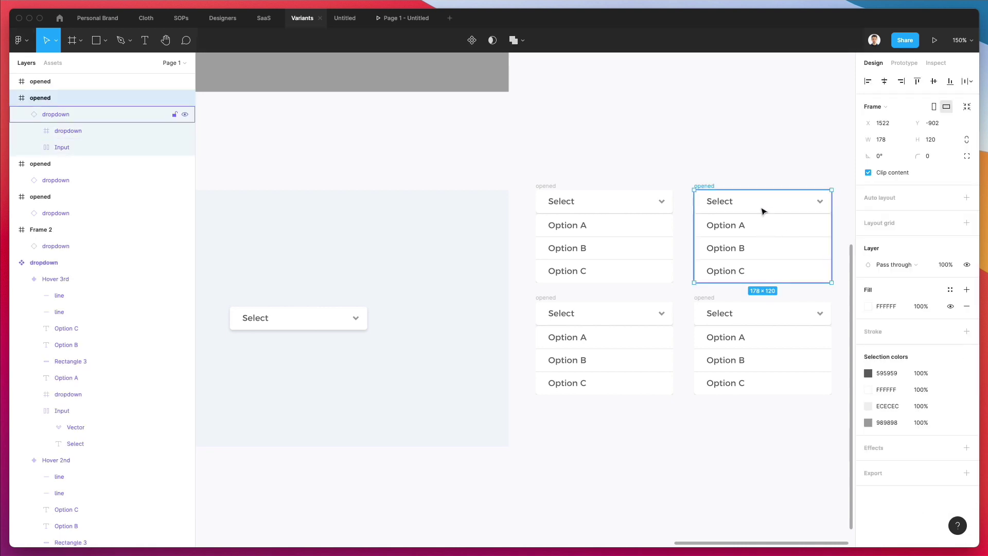
click(77, 114)
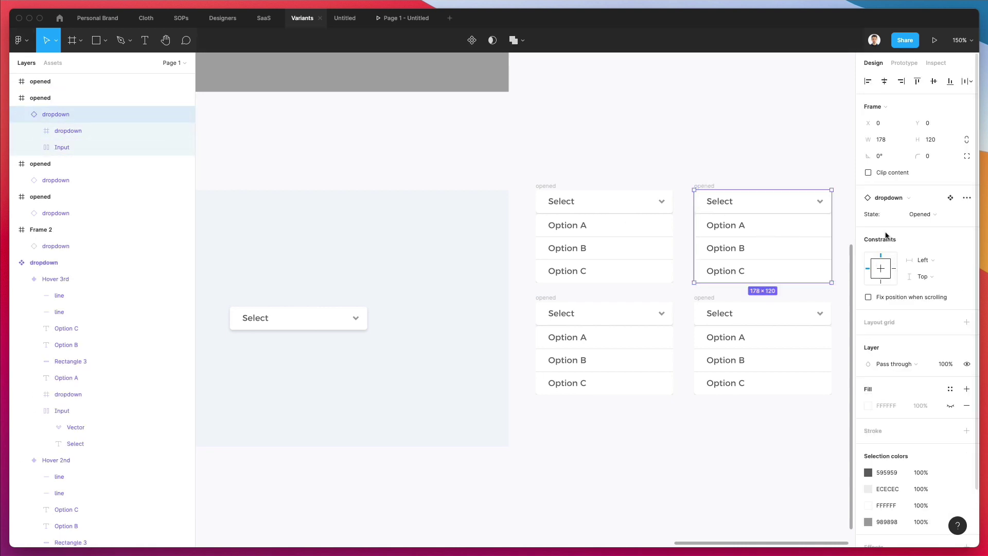
click(921, 214)
click(934, 227)
Step: Set the lower-left dropdown to Hover 2nd (Option B) and the lower-right to Hover 3rd (Option C)
click(651, 320)
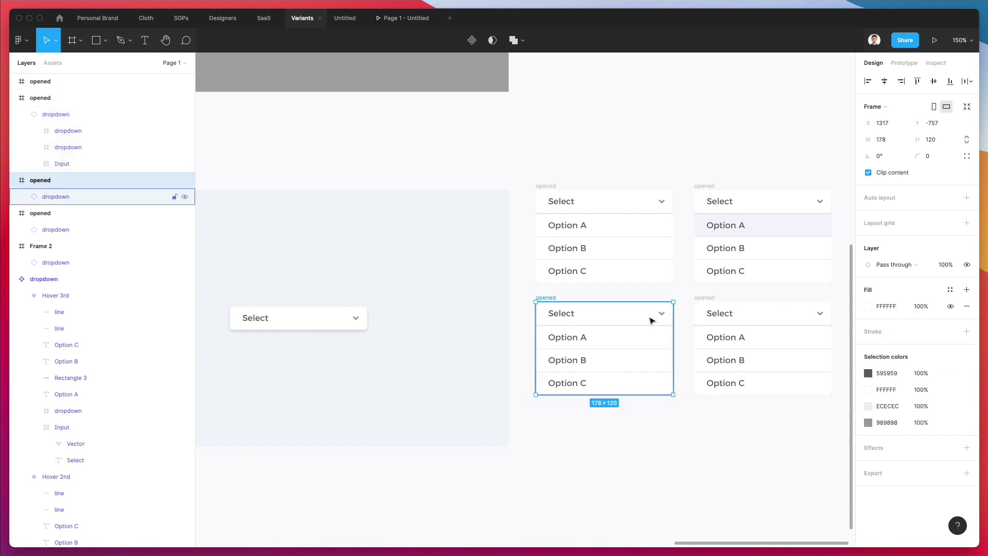
double_click(651, 320)
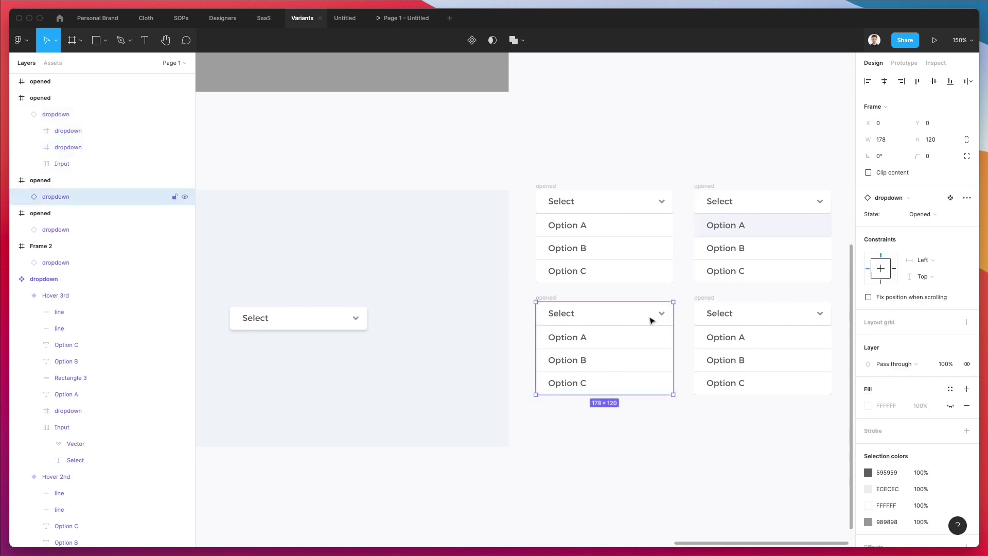
click(922, 214)
click(936, 239)
click(773, 328)
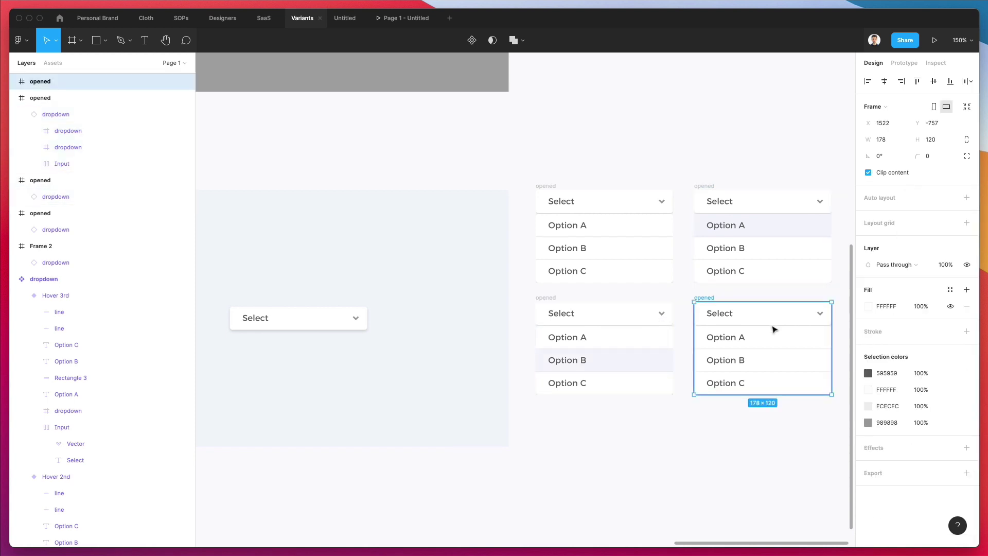
double_click(773, 328)
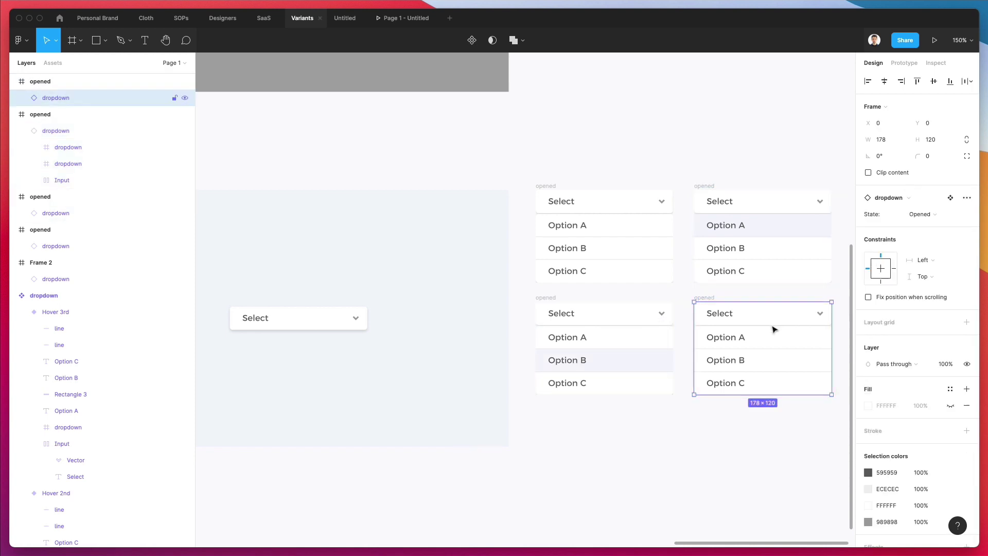
click(927, 221)
click(934, 251)
click(733, 156)
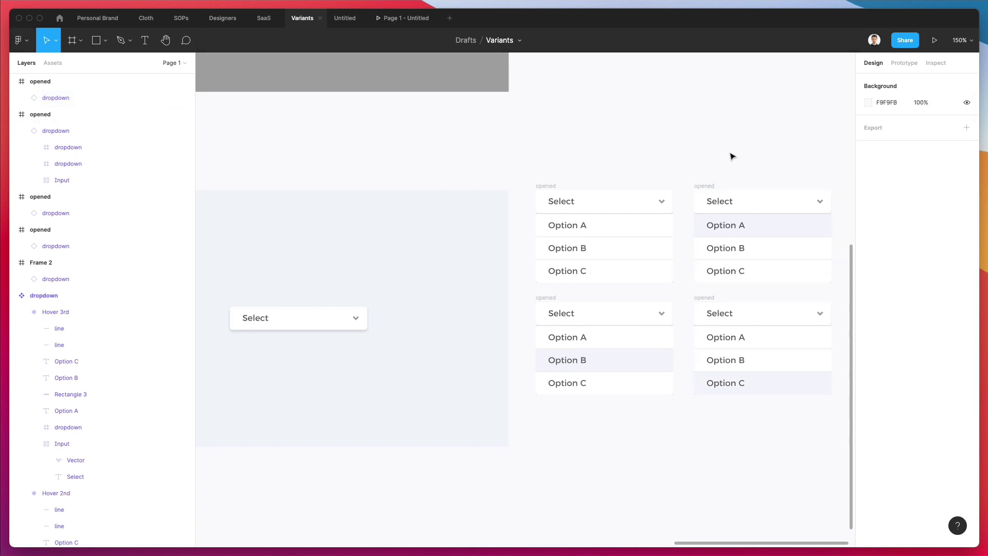
Step: Link Frame 2's Select dropdown to the top-left 'opened' frame in Prototype mode
scroll(734, 148, down, 2)
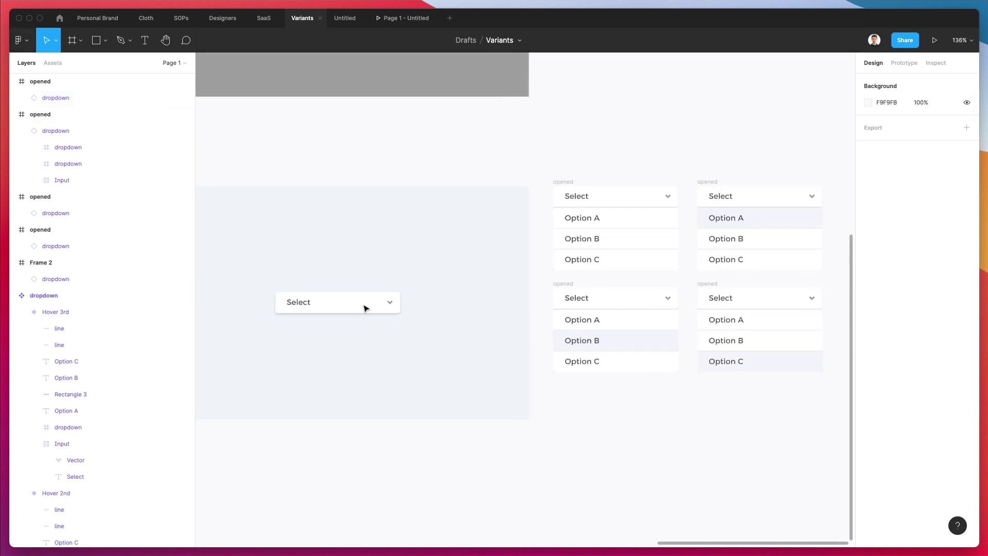
scroll(350, 307, left, 3)
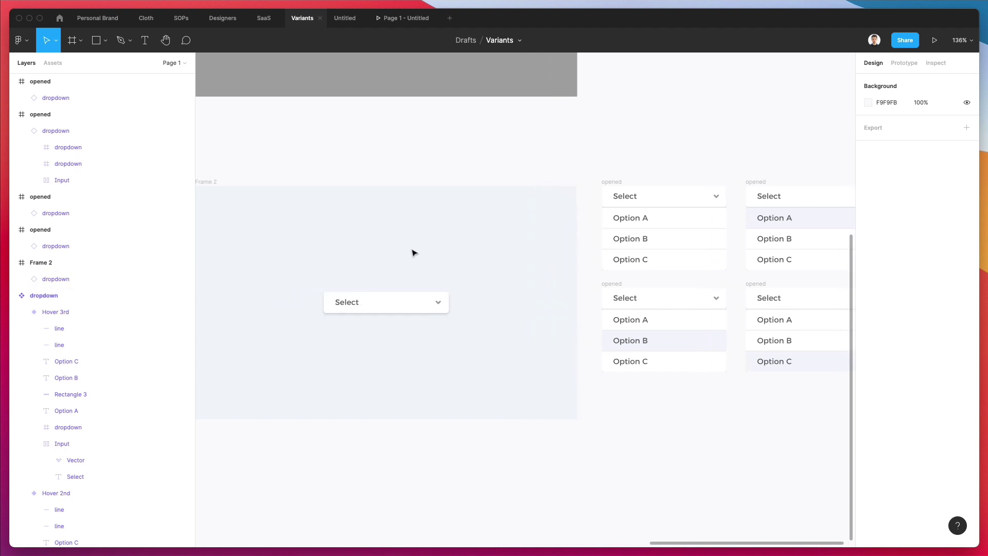
click(382, 308)
click(904, 64)
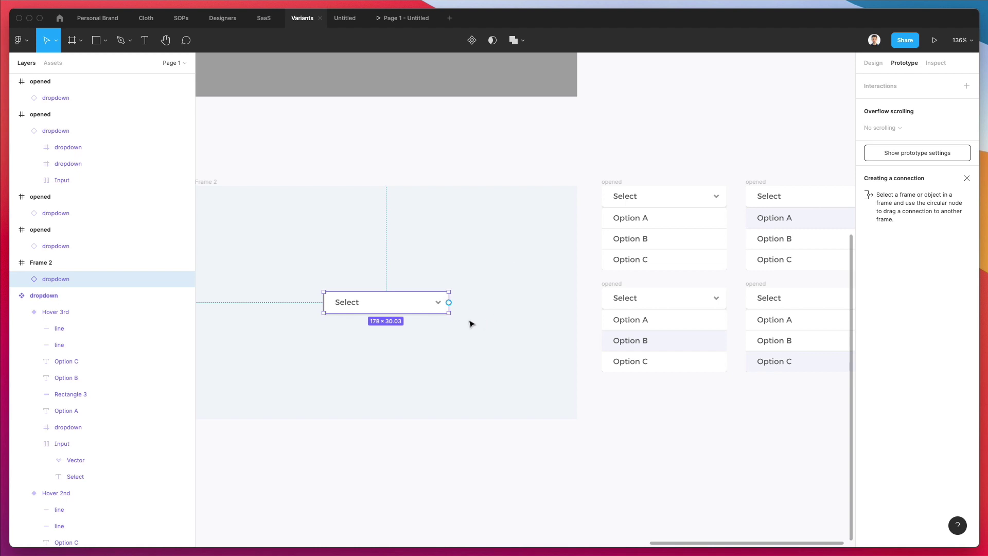
drag(449, 303, 450, 303)
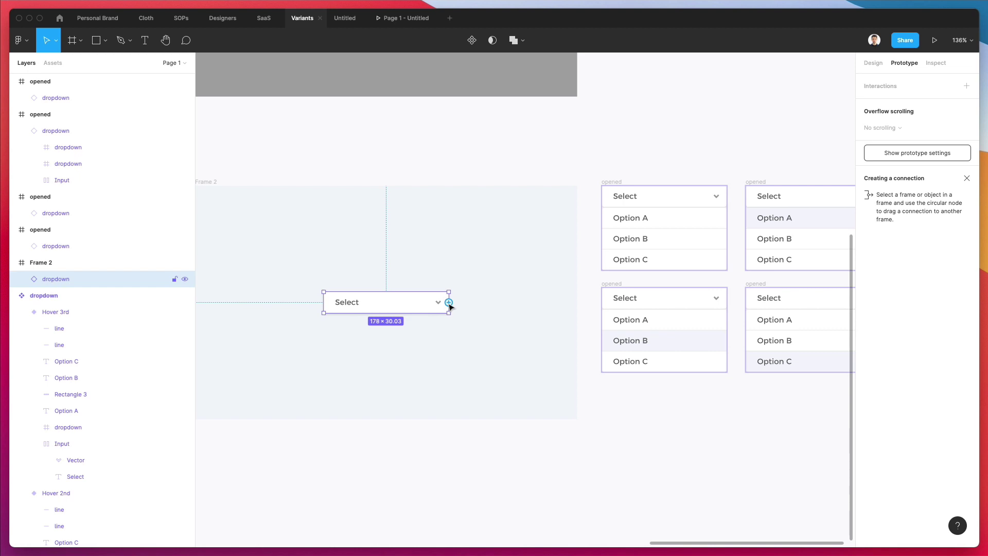
drag(450, 304, 625, 216)
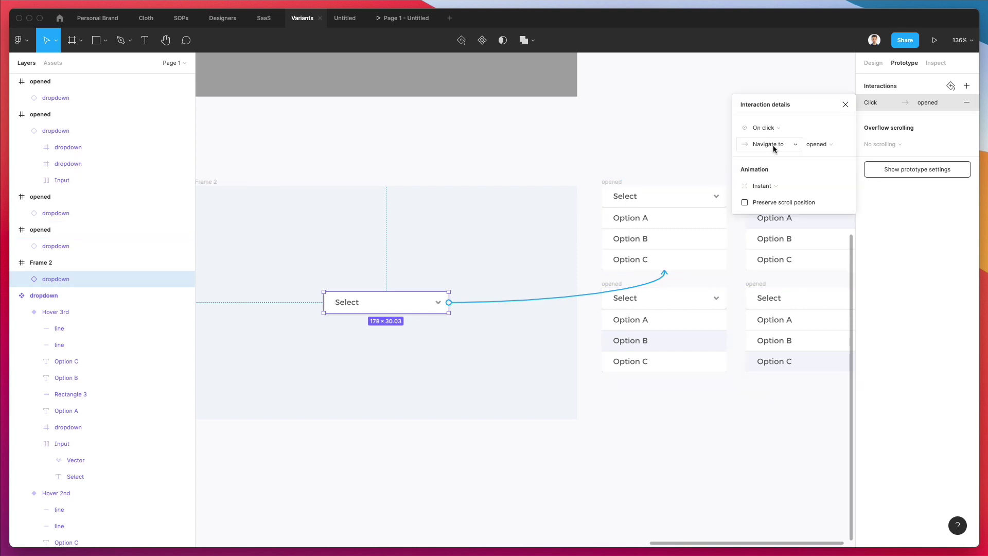
Step: Change the link's action to Open overlay with Manual overlay position
click(789, 147)
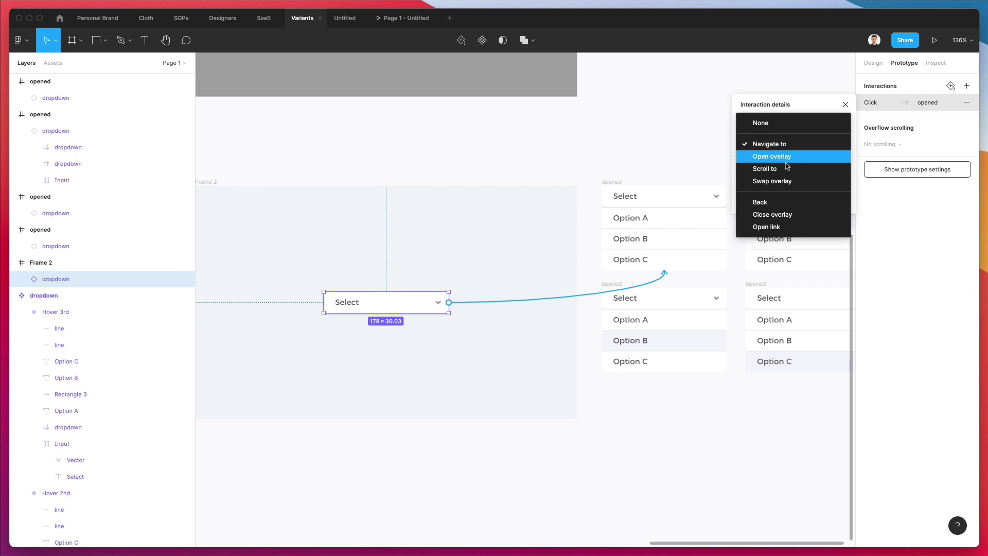
click(782, 157)
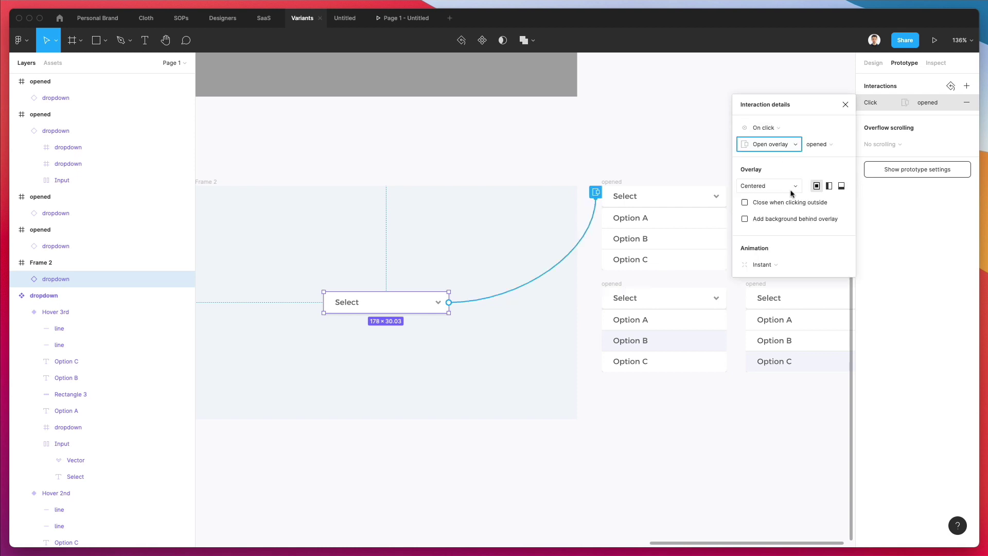
click(764, 186)
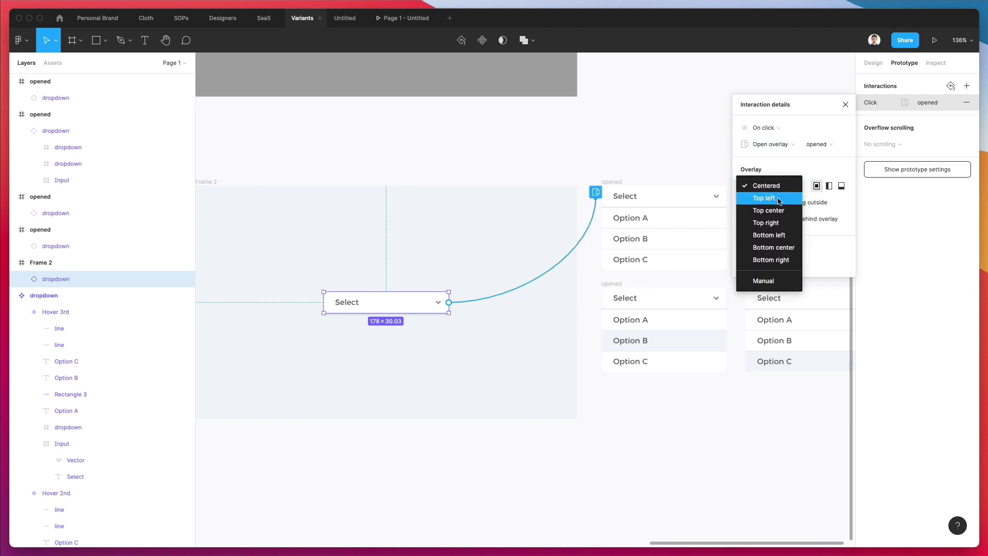
click(778, 284)
click(442, 280)
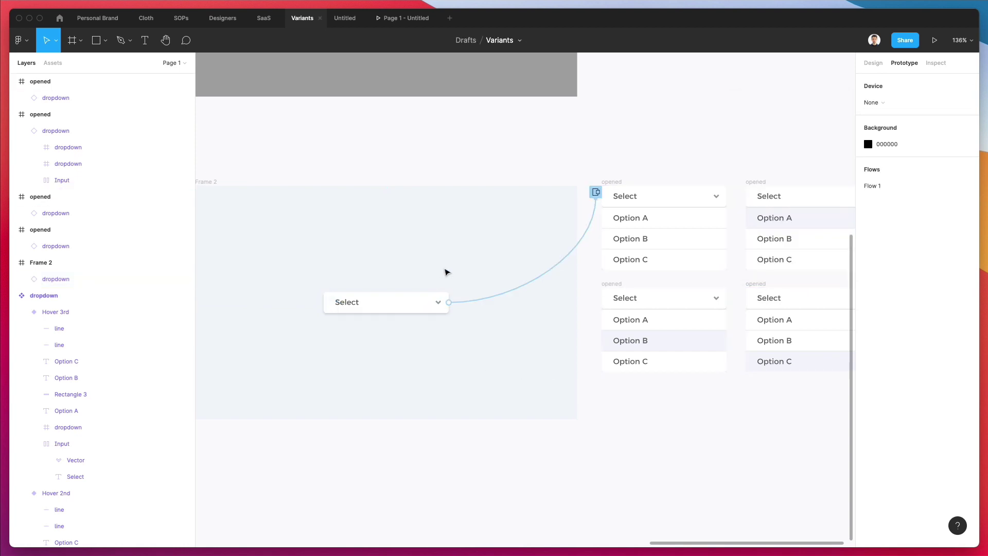
drag(410, 306, 412, 271)
click(493, 259)
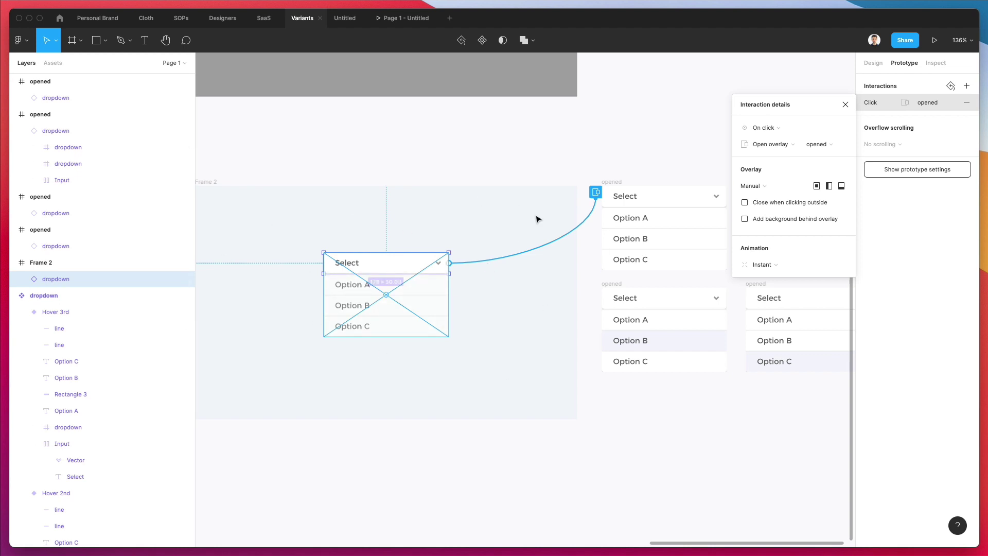
scroll(539, 263, right, 3)
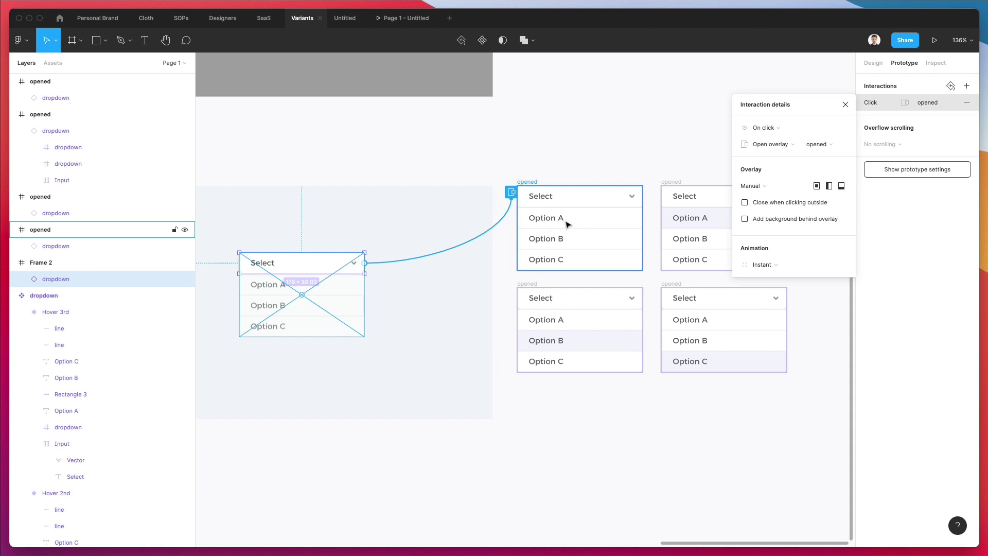
scroll(674, 221, up, 5)
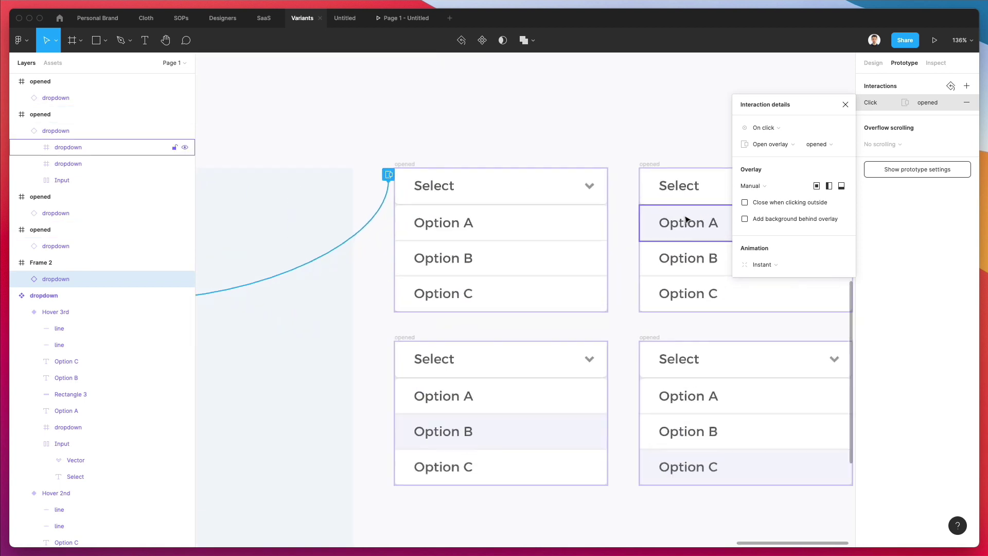
scroll(520, 206, right, 3)
Step: Rename the upper-right opened frame, the one highlighting Option A, to '1st'
click(607, 168)
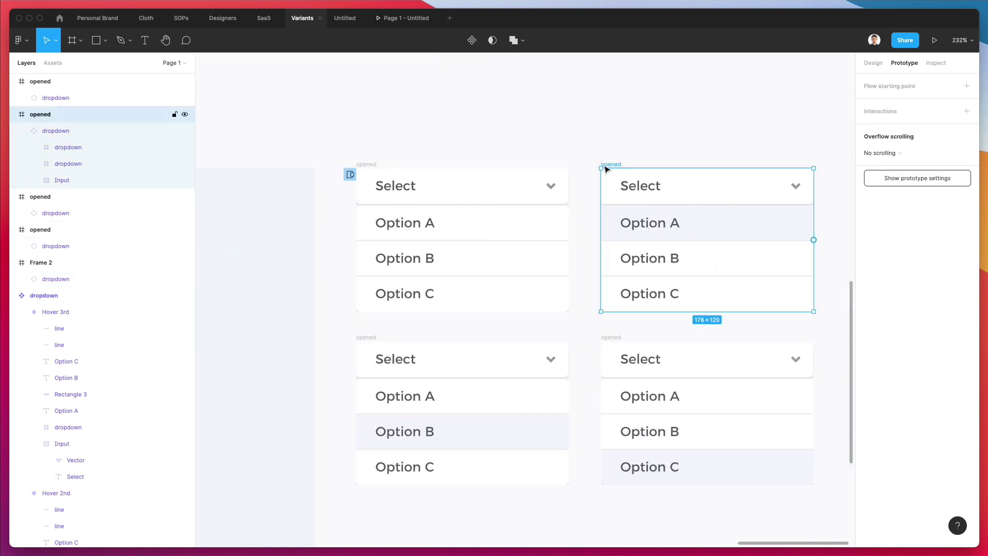
key(super+r)
text(1st)
key(Return)
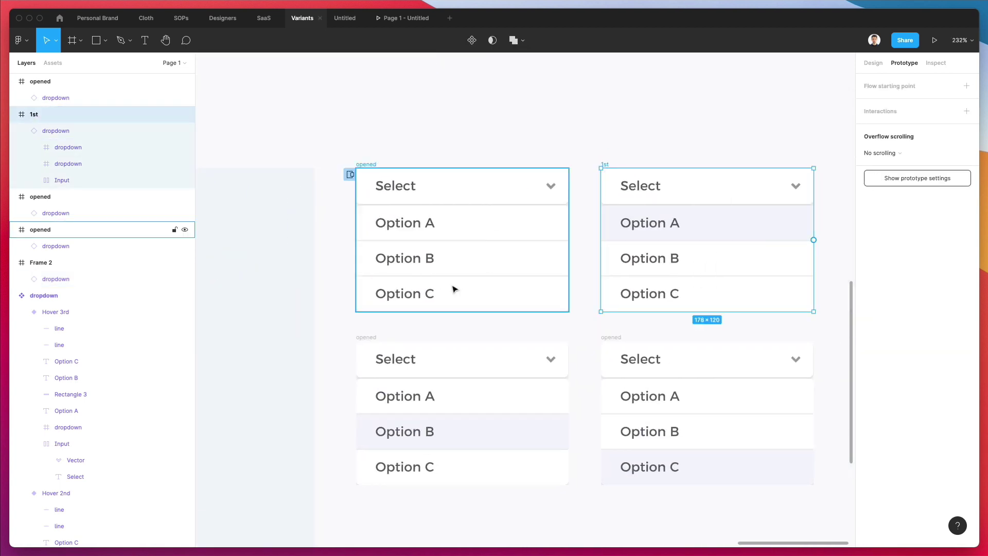
key(super+t)
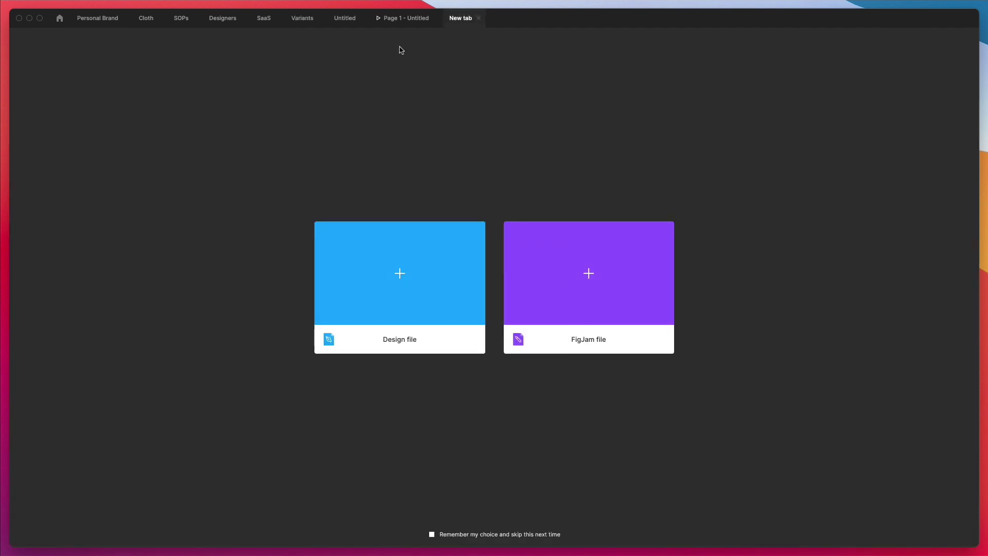
click(345, 18)
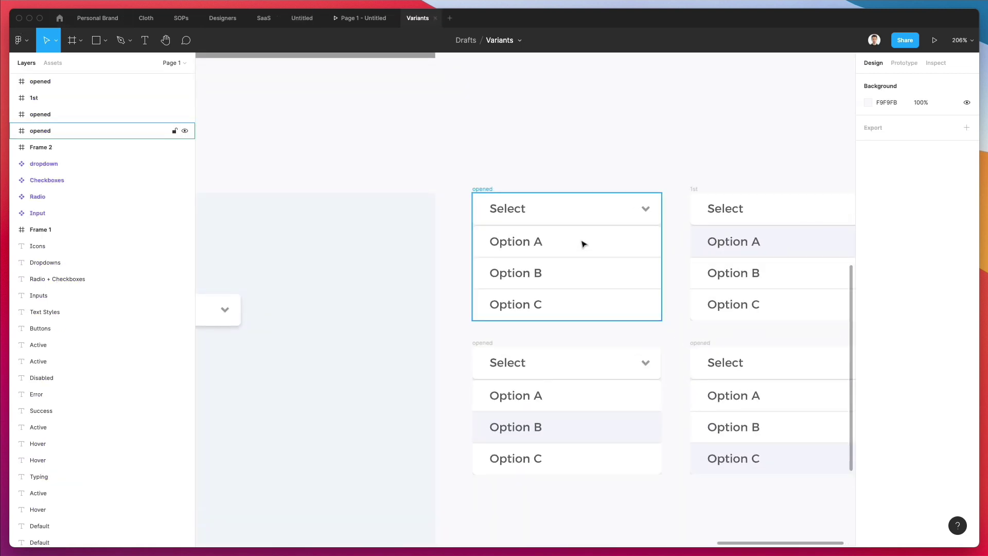
Step: Link the top-left opened frame's option list to the 1st frame in Prototype mode
click(735, 242)
double_click(820, 252)
scroll(821, 252, right, 5)
scroll(821, 253, down, 2)
click(500, 220)
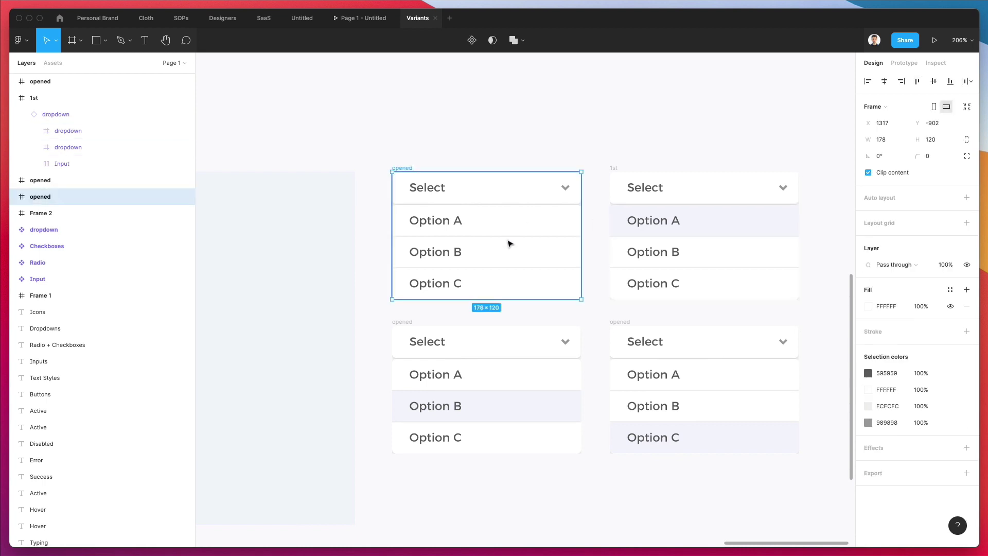
double_click(468, 221)
click(905, 63)
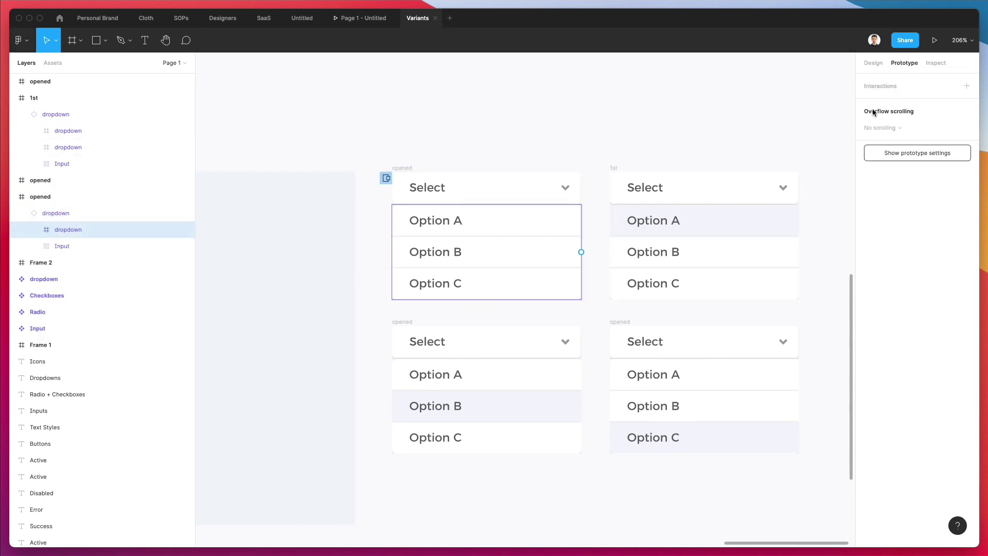
drag(581, 252, 630, 257)
Step: Set the link to While hovering, Open overlay, Manual position, with the preview moved over the Select header
click(777, 127)
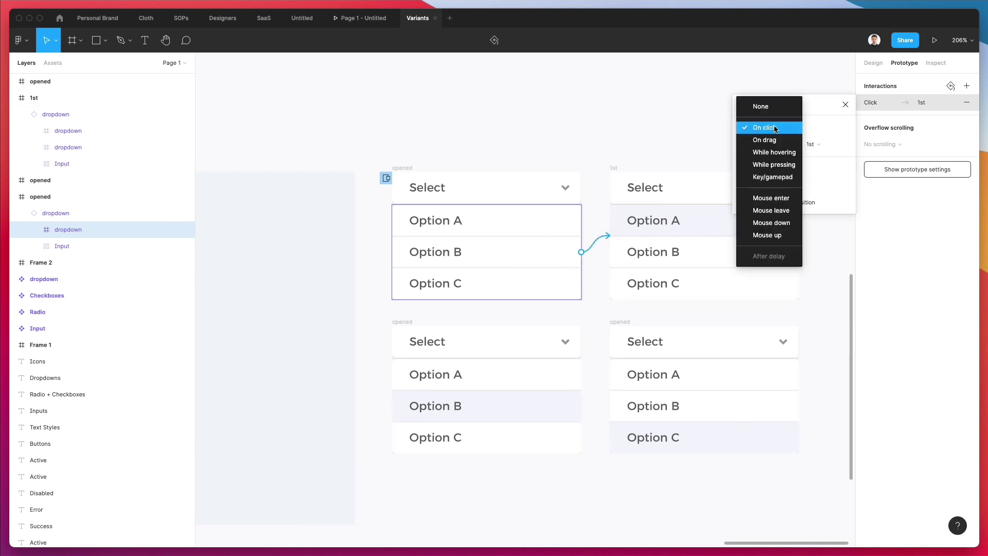
click(788, 156)
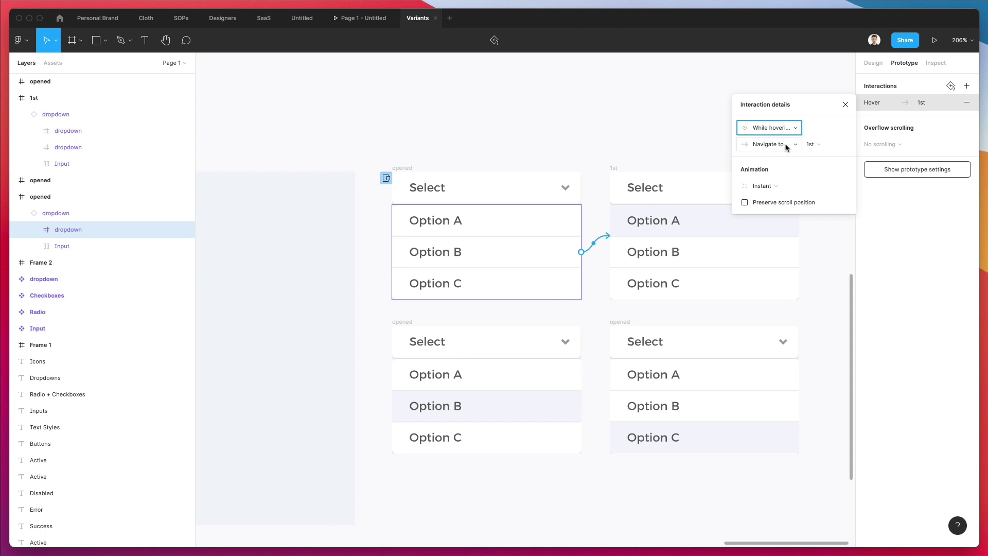
click(787, 145)
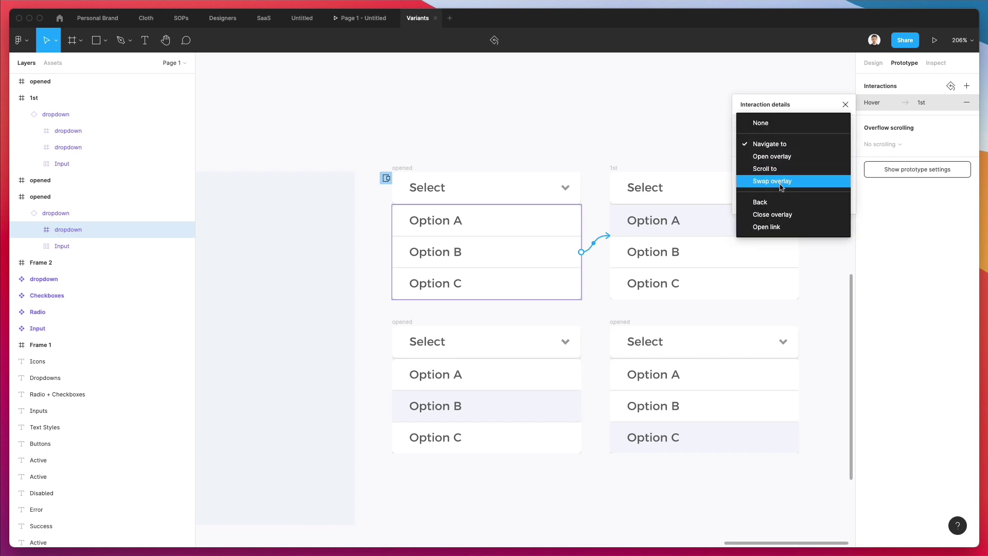
click(772, 156)
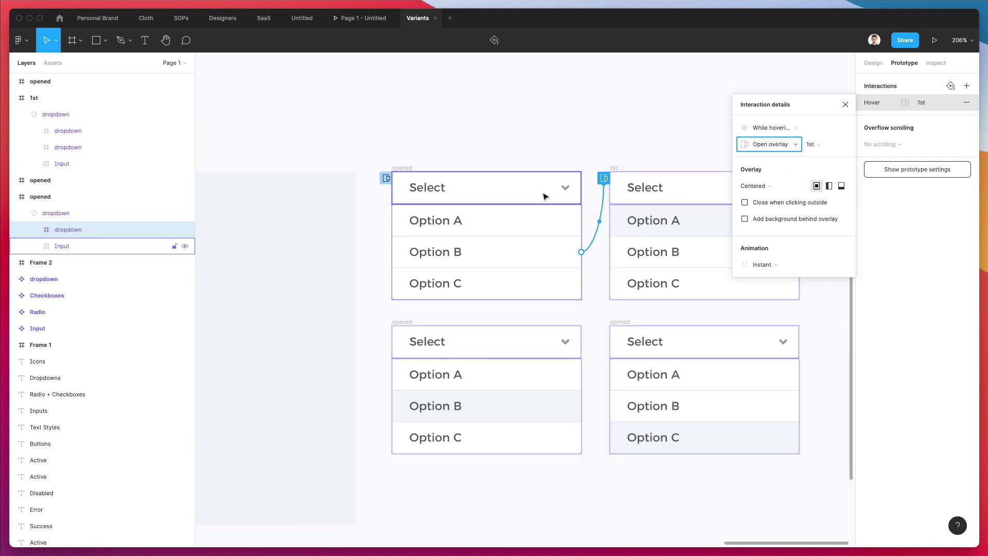
scroll(584, 189, left, 1)
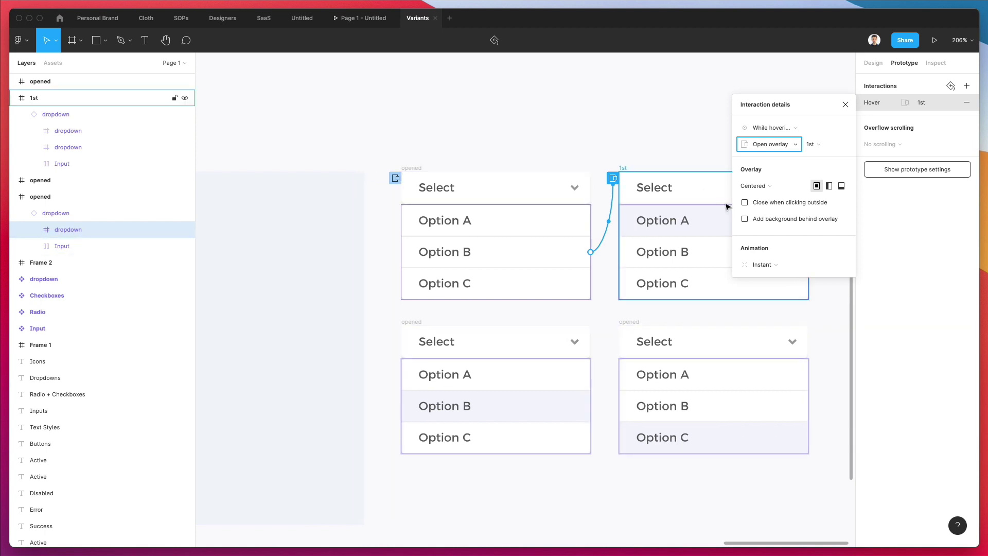
scroll(676, 207, right, 3)
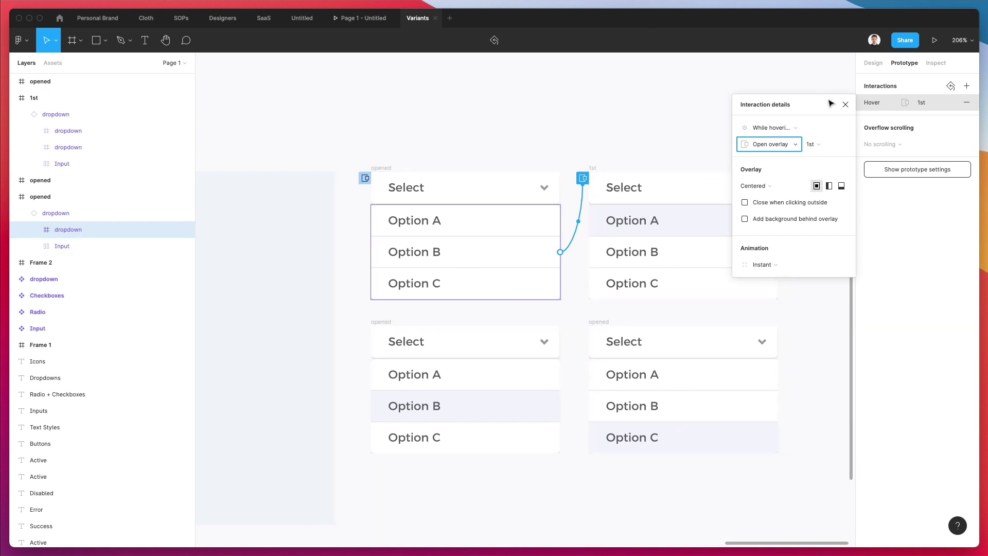
click(764, 186)
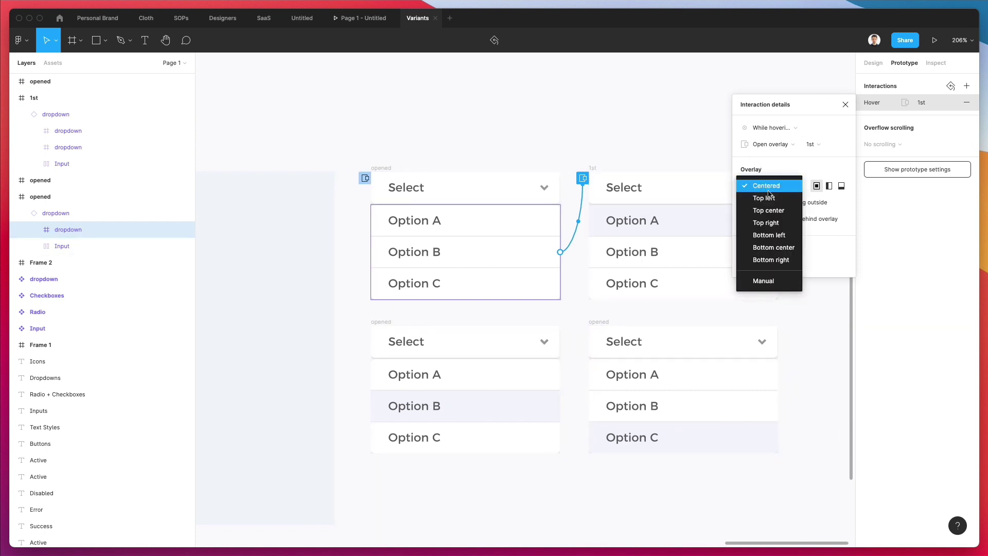
click(767, 283)
drag(533, 251, 534, 215)
scroll(478, 222, up, 10)
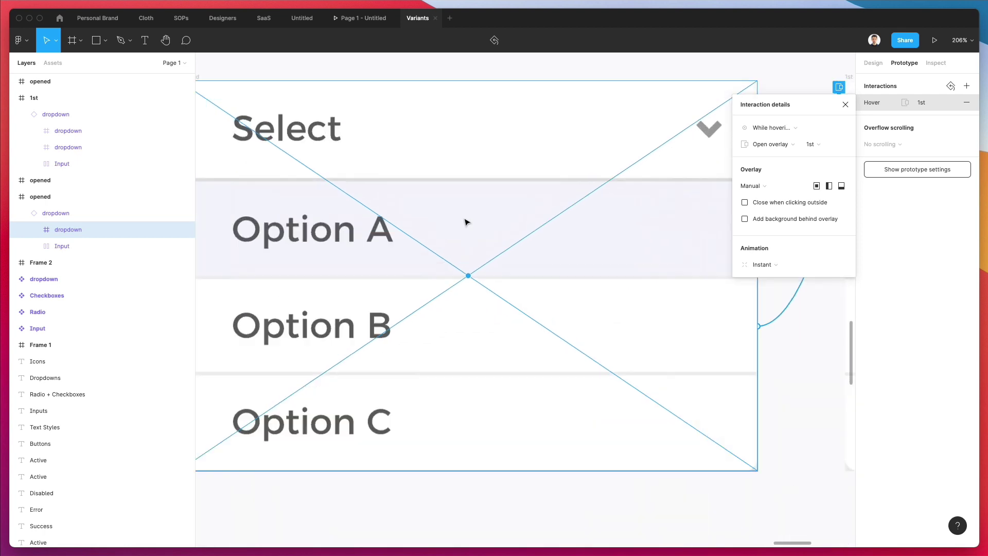
scroll(465, 221, down, 6)
click(508, 101)
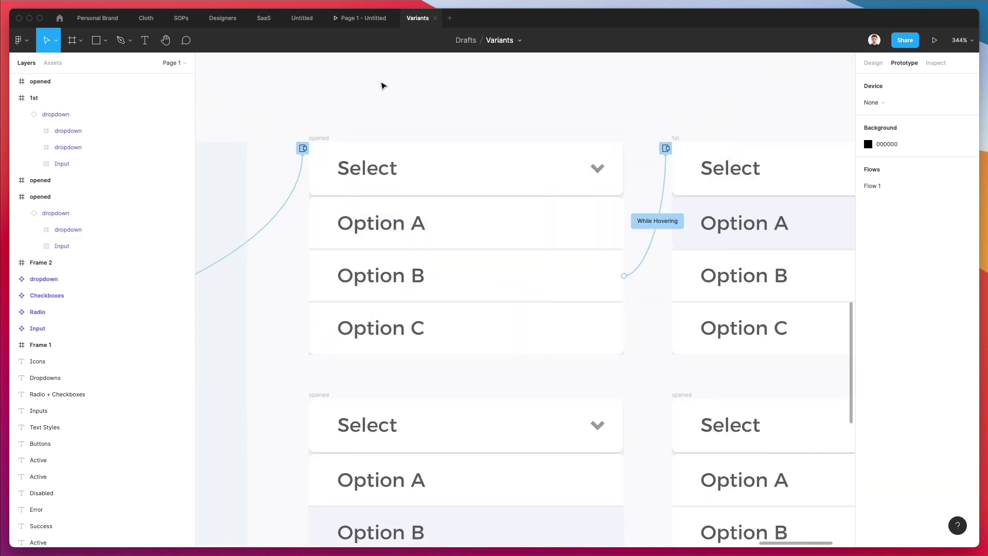
scroll(393, 89, down, 3)
scroll(397, 88, left, 10)
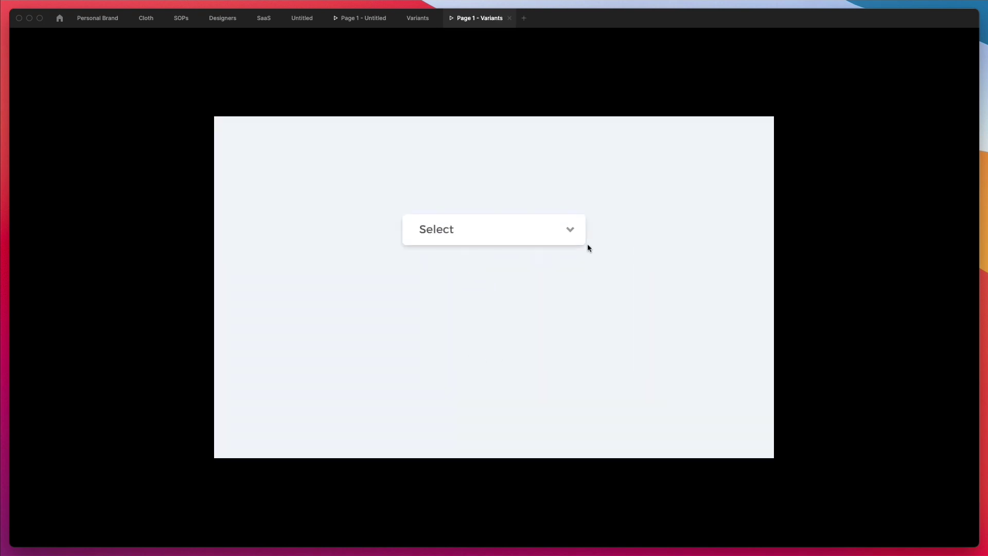
click(570, 235)
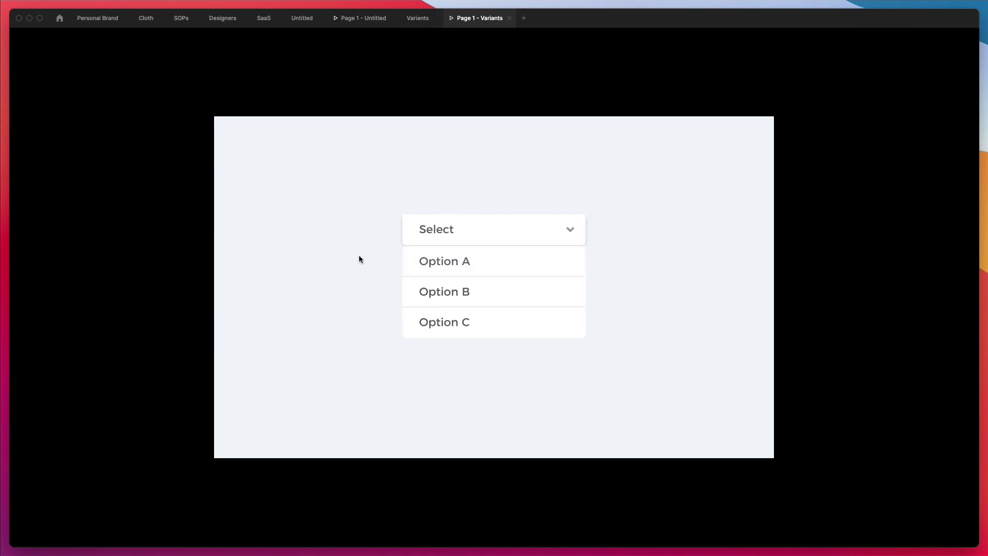
click(415, 21)
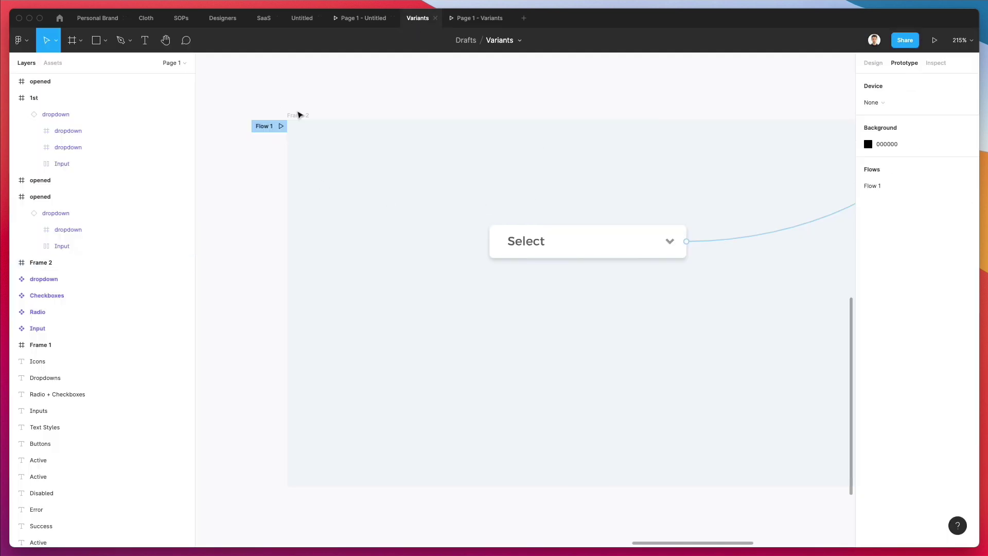
Step: Change Frame 2's fill from F1F4F9 to CFD8E4 and check it in the prototype preview
click(297, 116)
click(874, 63)
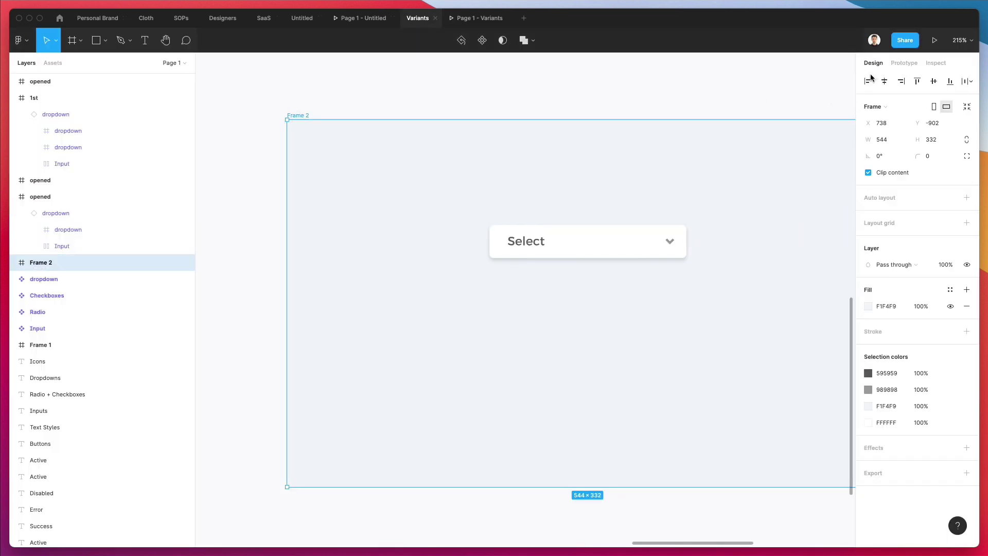
click(869, 307)
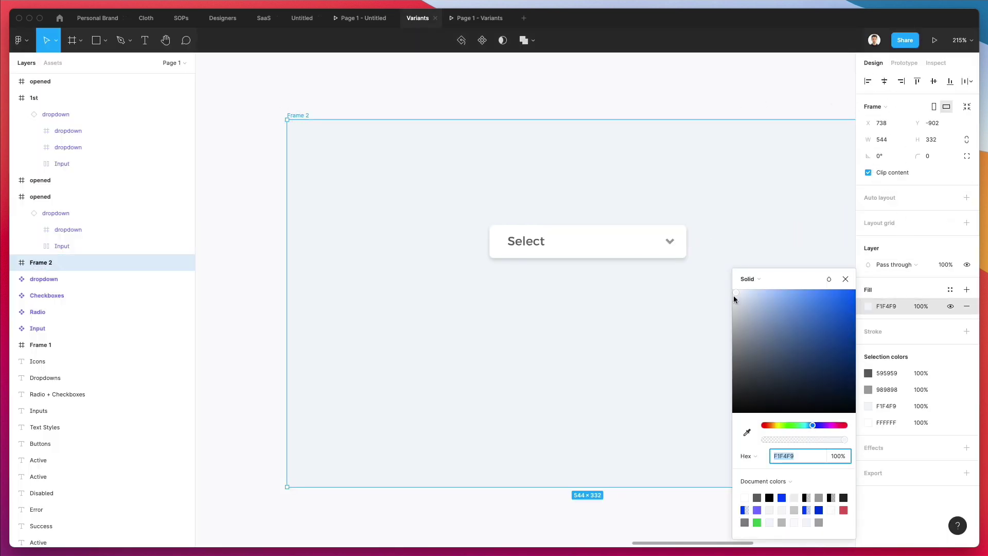
drag(734, 297, 742, 306)
click(478, 18)
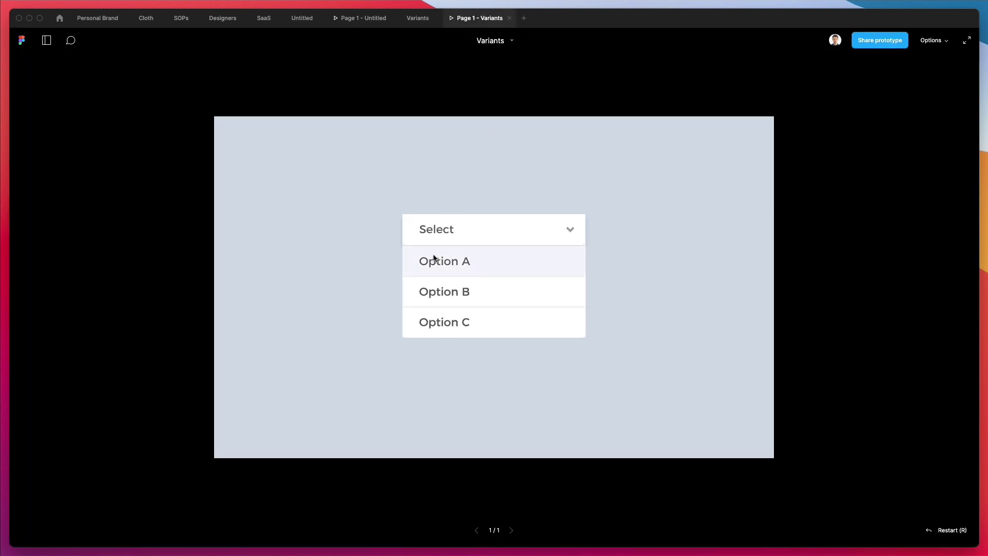
click(418, 19)
scroll(507, 206, right, 15)
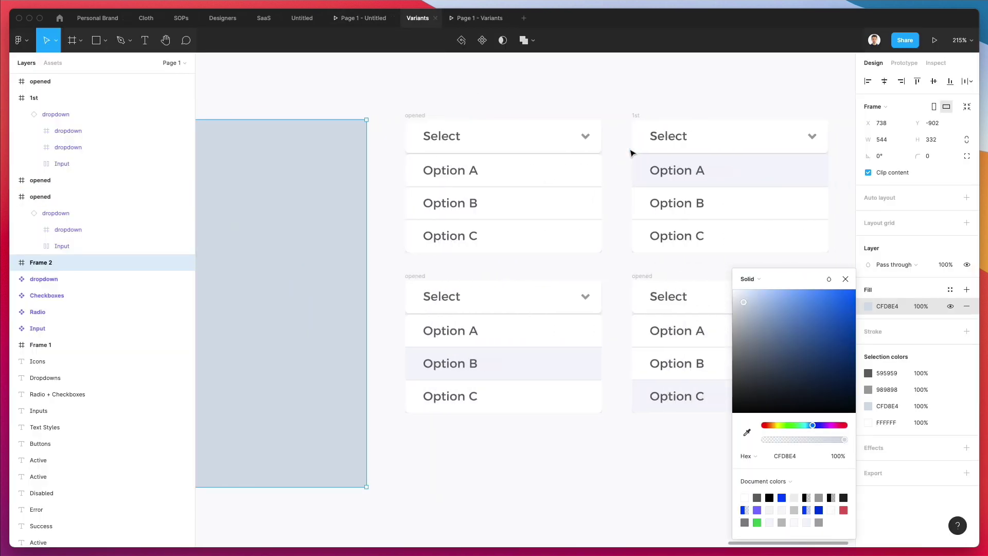
click(517, 284)
click(552, 190)
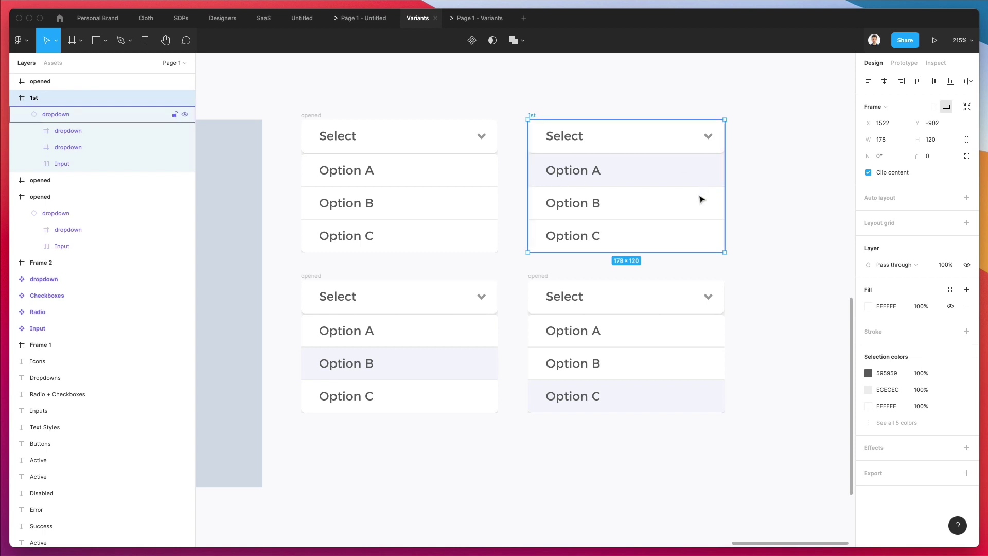
Step: Link the 1st frame's Option B text to the bottom-left opened frame
double_click(596, 202)
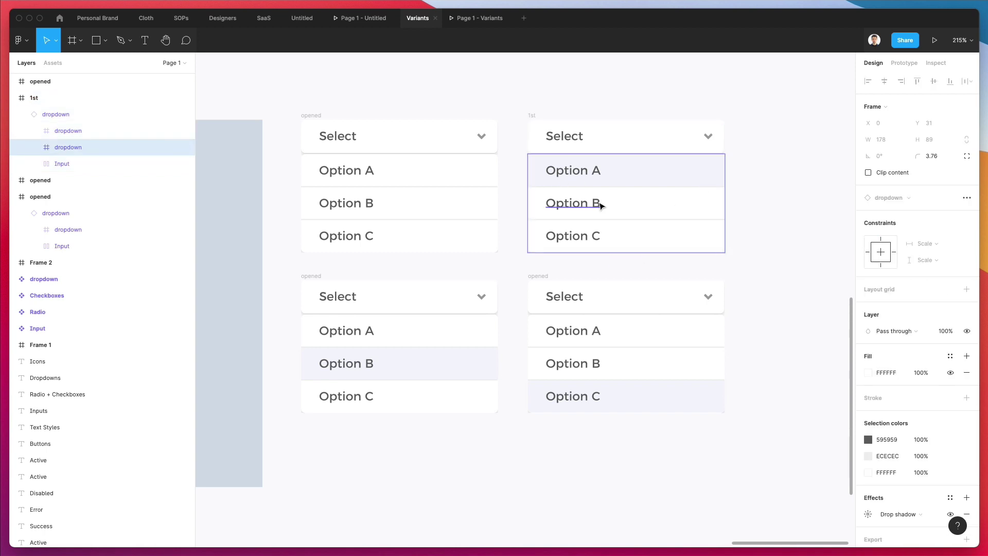
double_click(597, 203)
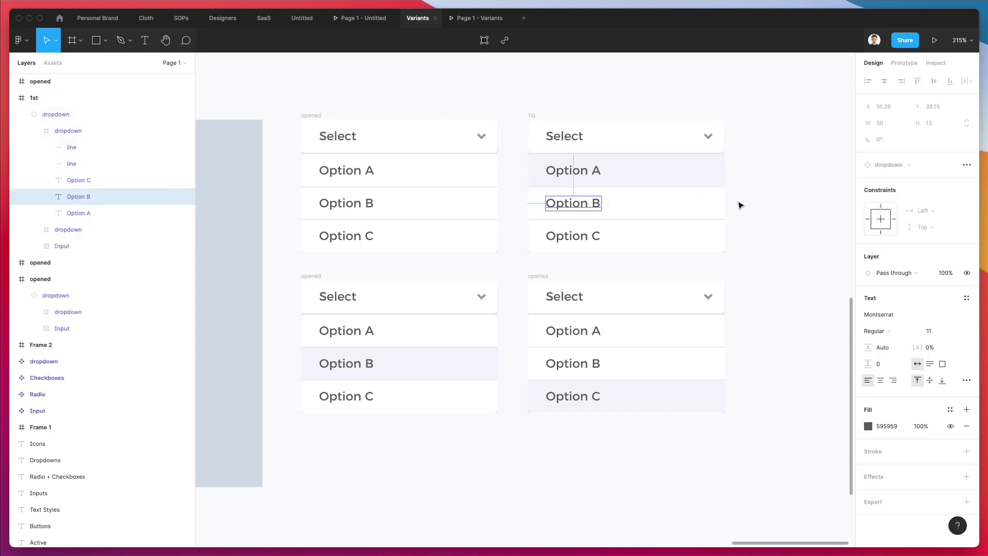
click(904, 64)
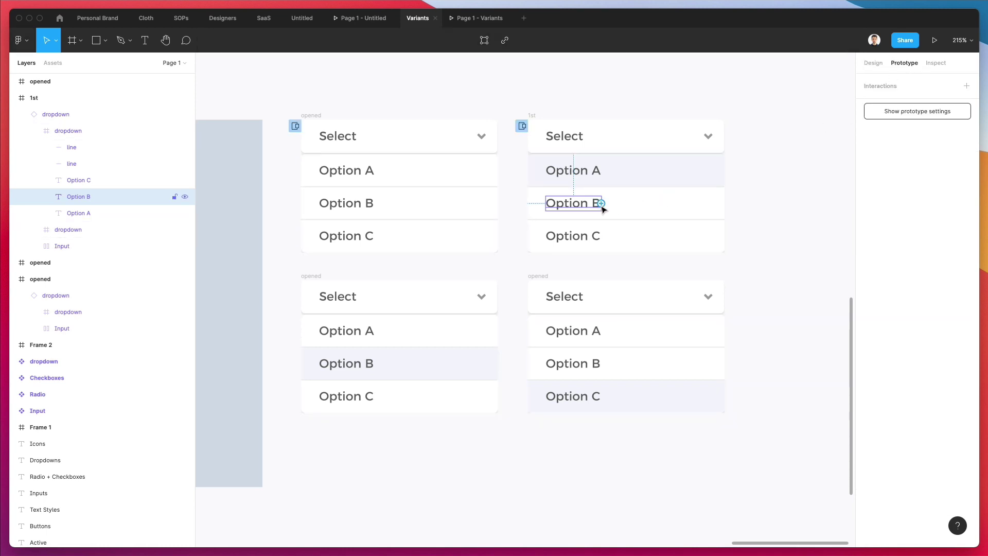
drag(602, 205, 411, 341)
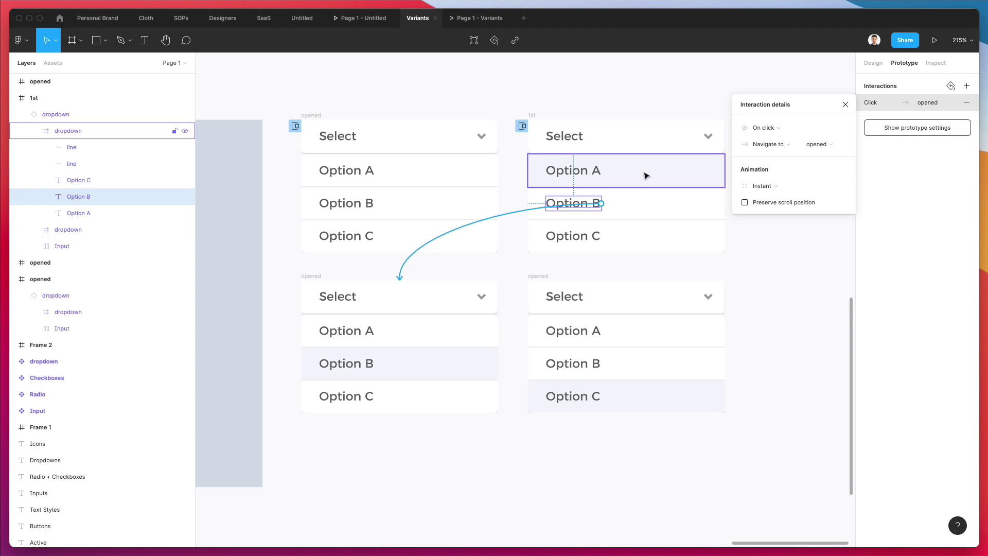
Step: Set the Option B link to While hovering, Open overlay, Manual, aligned with the 1st frame's top
click(767, 128)
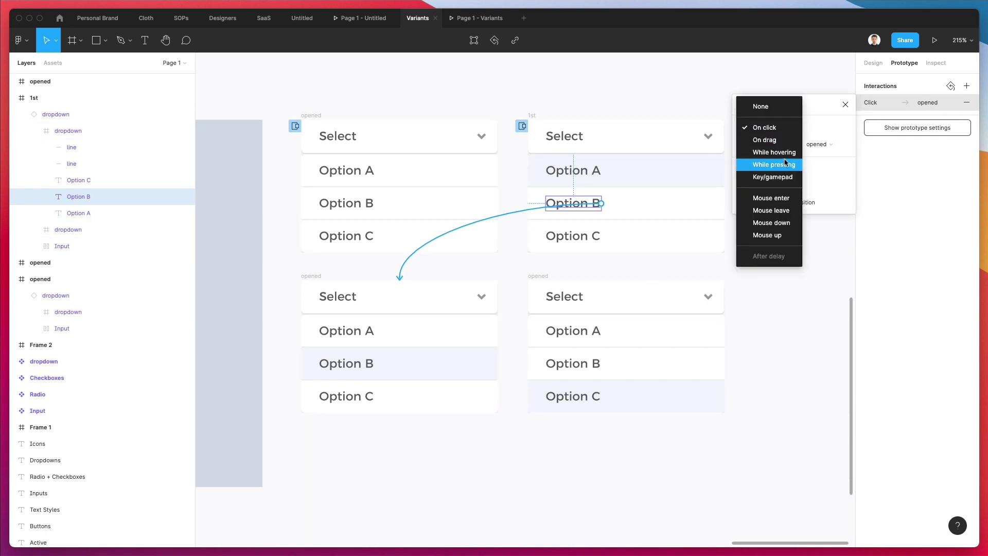
click(786, 154)
click(787, 146)
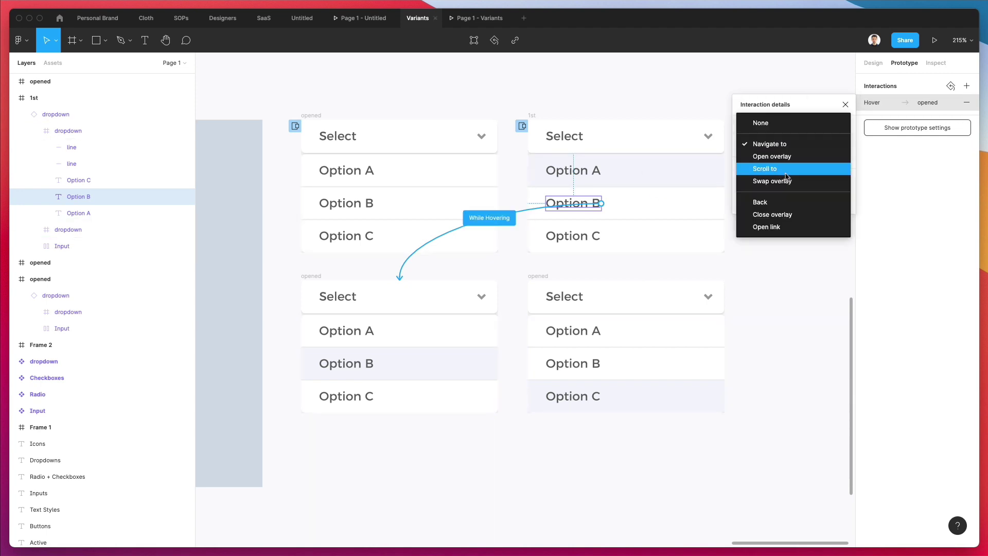
click(787, 155)
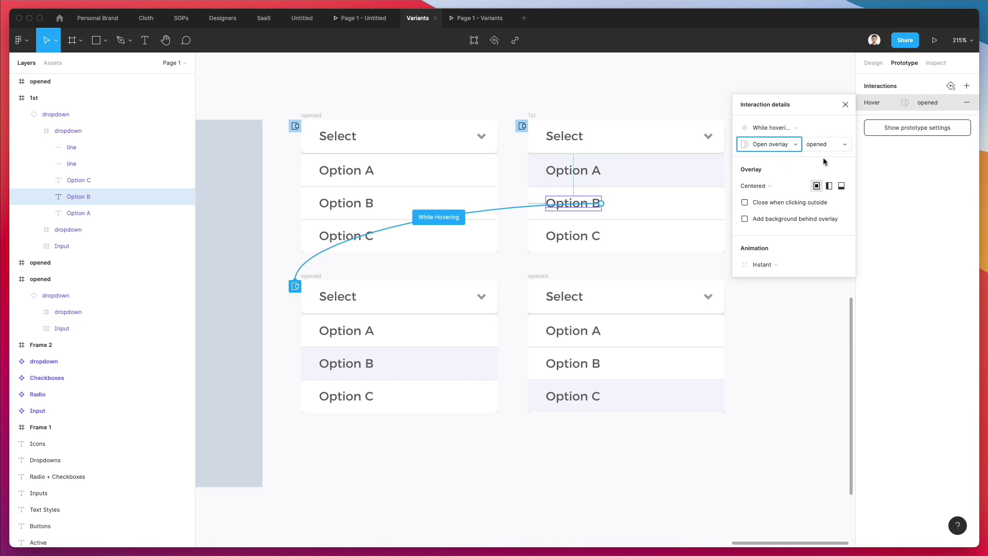
click(773, 191)
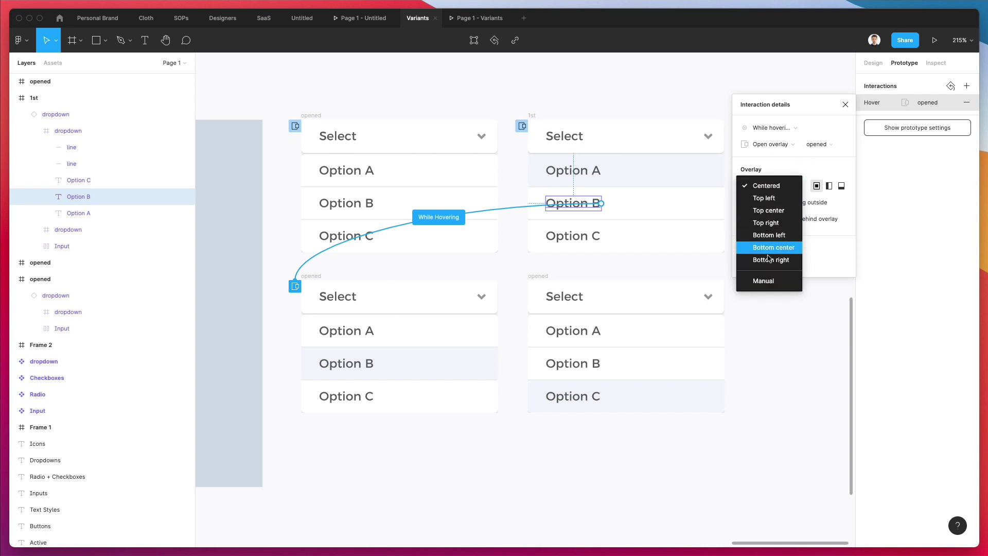
click(769, 282)
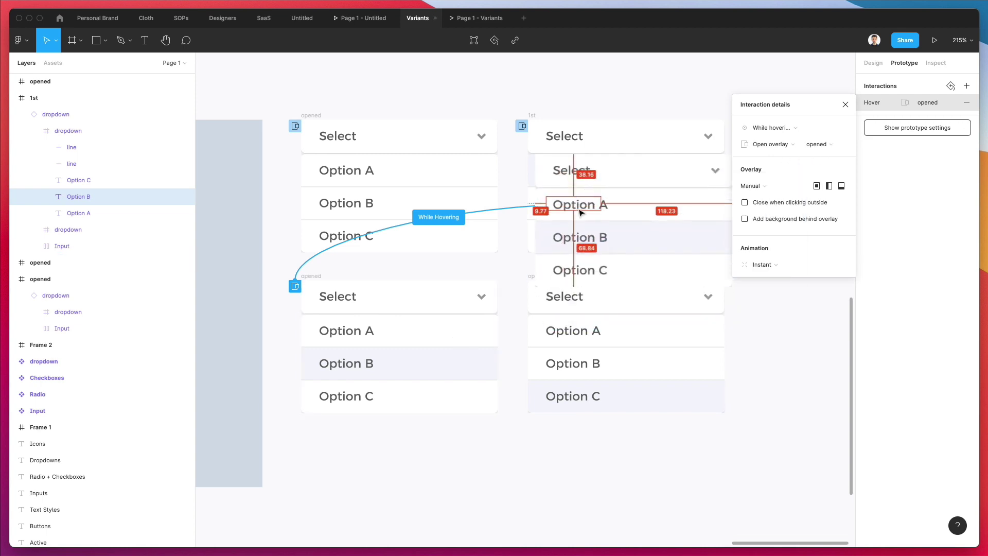
drag(580, 211, 574, 182)
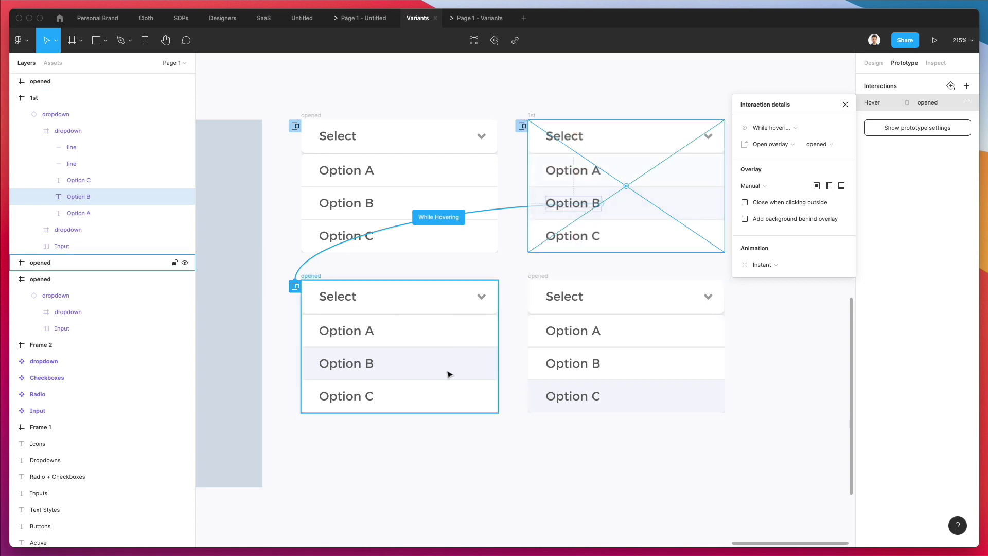
Step: Link Option C to the bottom-right frame as a While hovering, manually positioned overlay
click(365, 400)
click(366, 401)
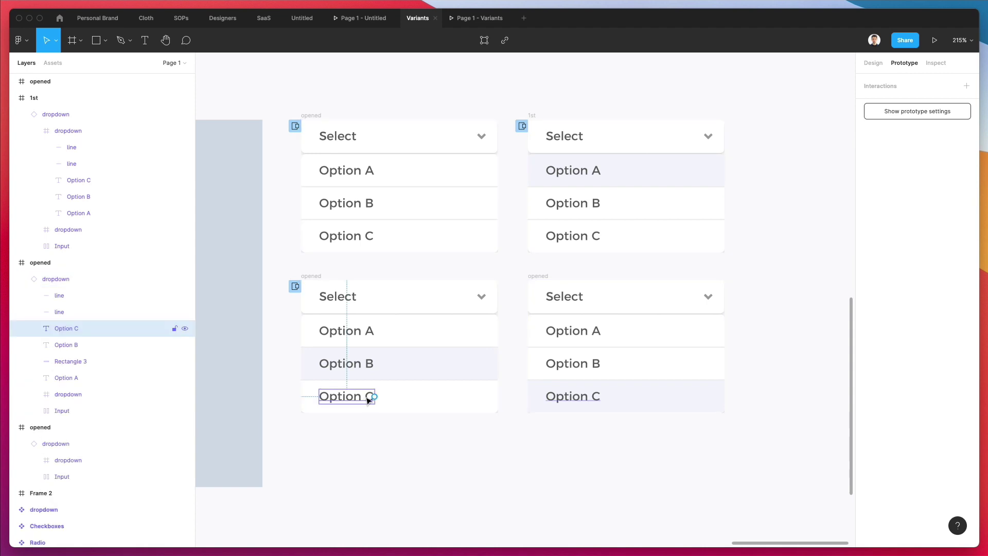
drag(375, 397, 616, 354)
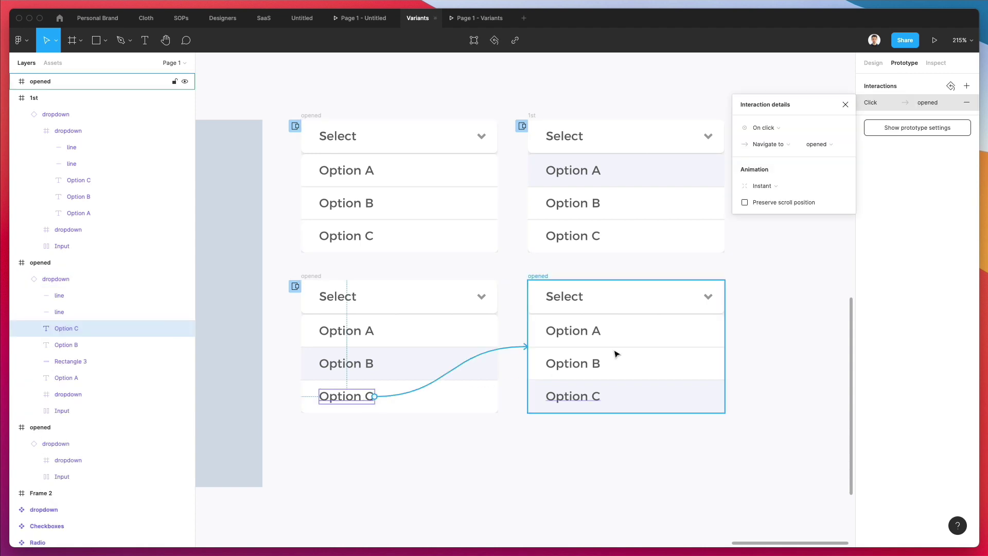
click(771, 127)
click(774, 152)
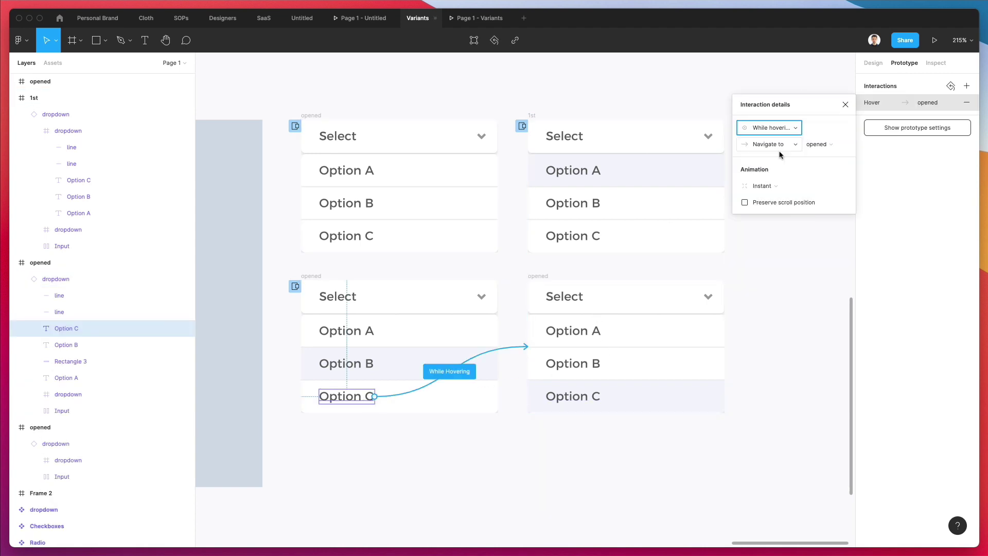
click(775, 145)
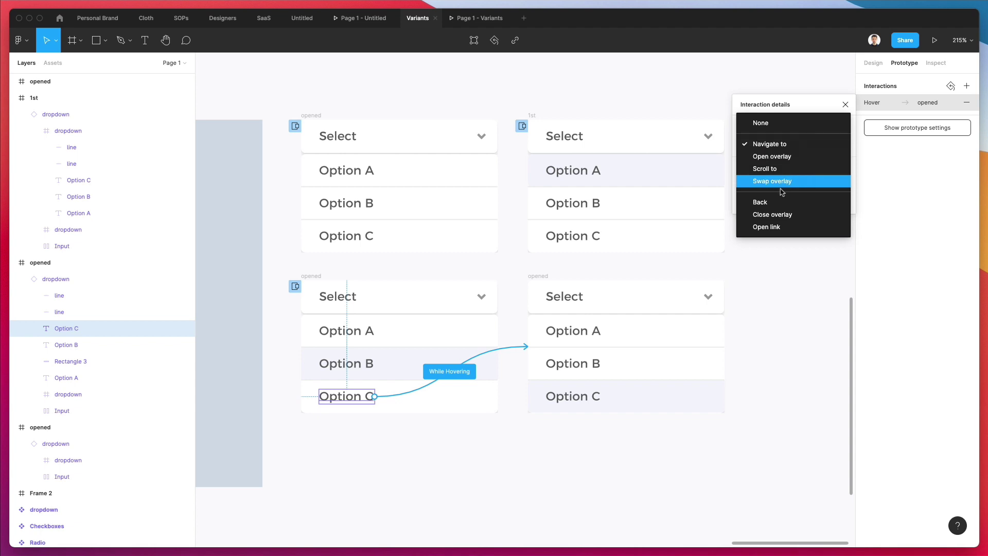
click(780, 157)
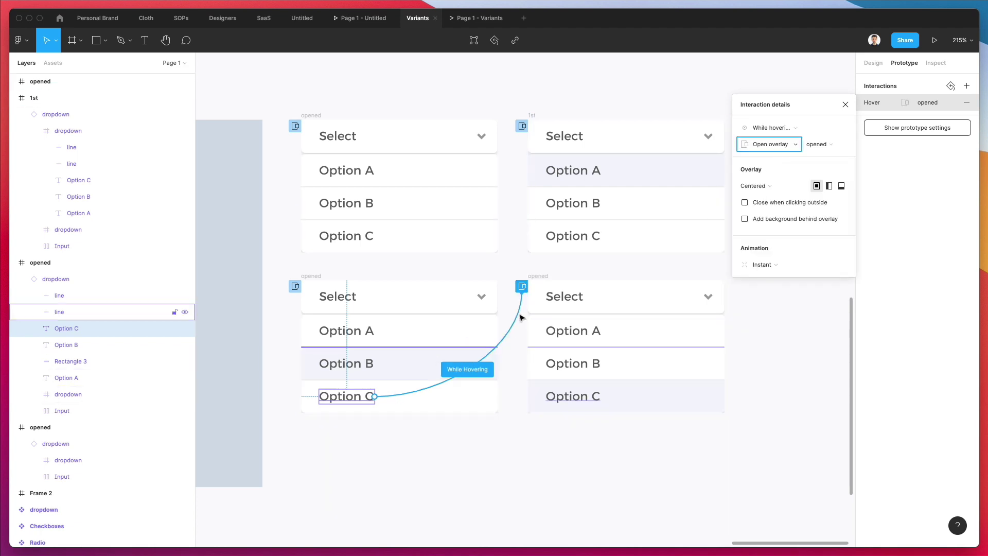
click(774, 187)
click(766, 281)
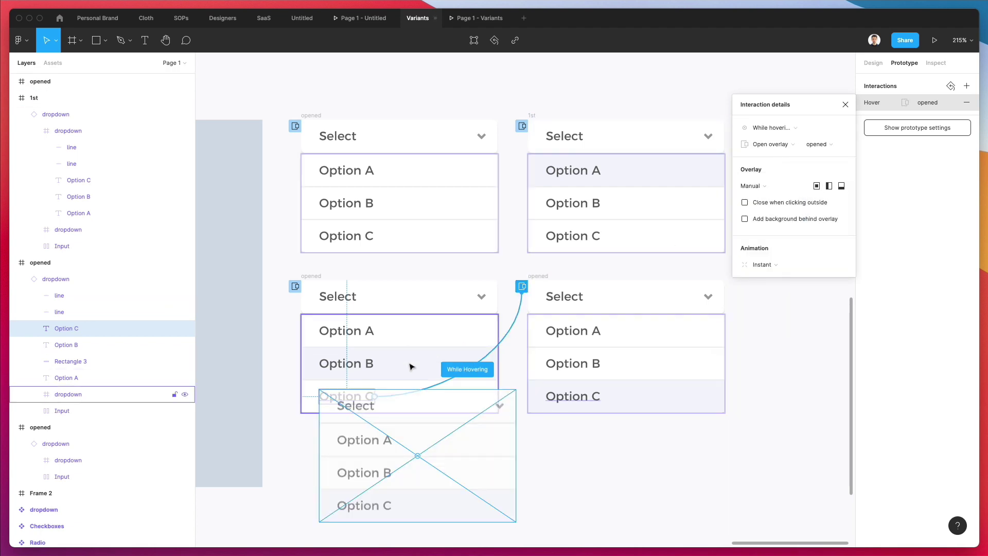
drag(410, 387, 395, 328)
click(520, 266)
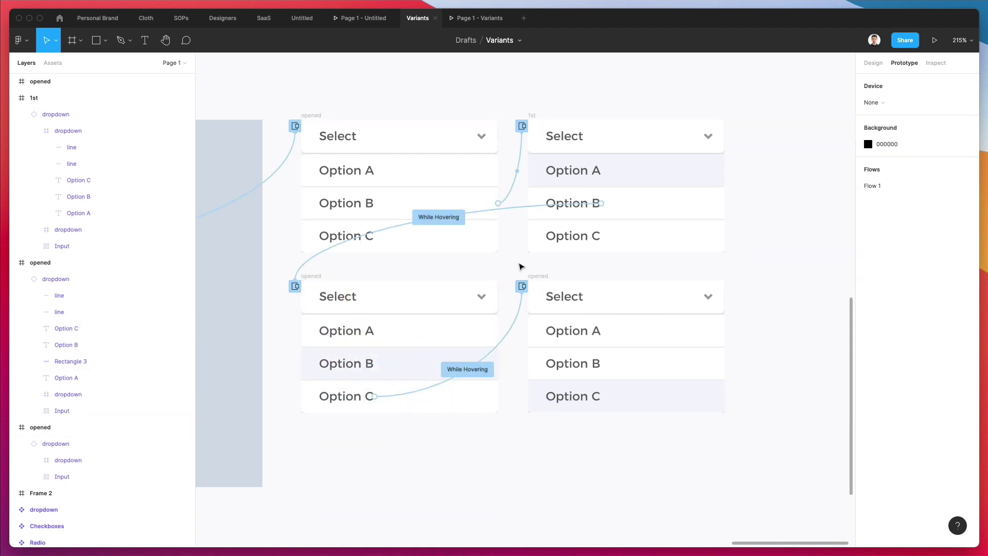
Step: Rename the bottom-left frame '2nd' and the bottom-right frame '3rd'
click(324, 279)
key(super+r)
text(2nd)
key(Return)
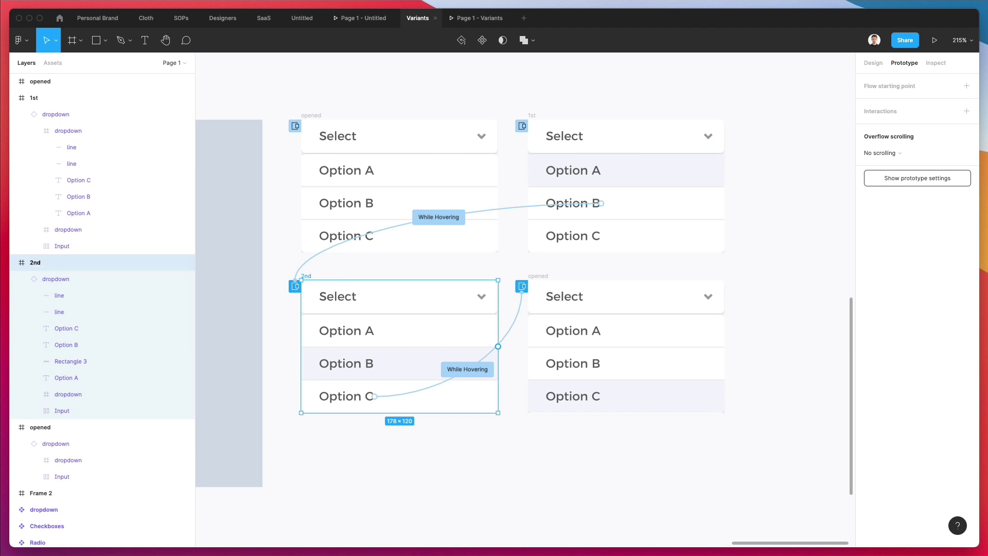
click(540, 277)
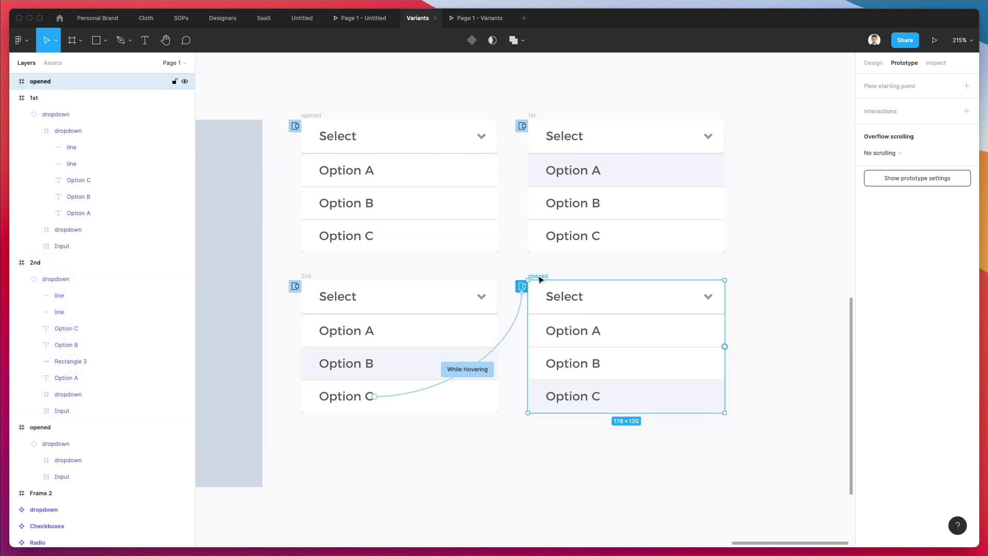
key(super+r)
text(3rd)
key(Return)
Step: Select Frame 2 together with the four dropdown frames for copying
click(754, 242)
scroll(753, 241, down, 10)
scroll(753, 241, left, 3)
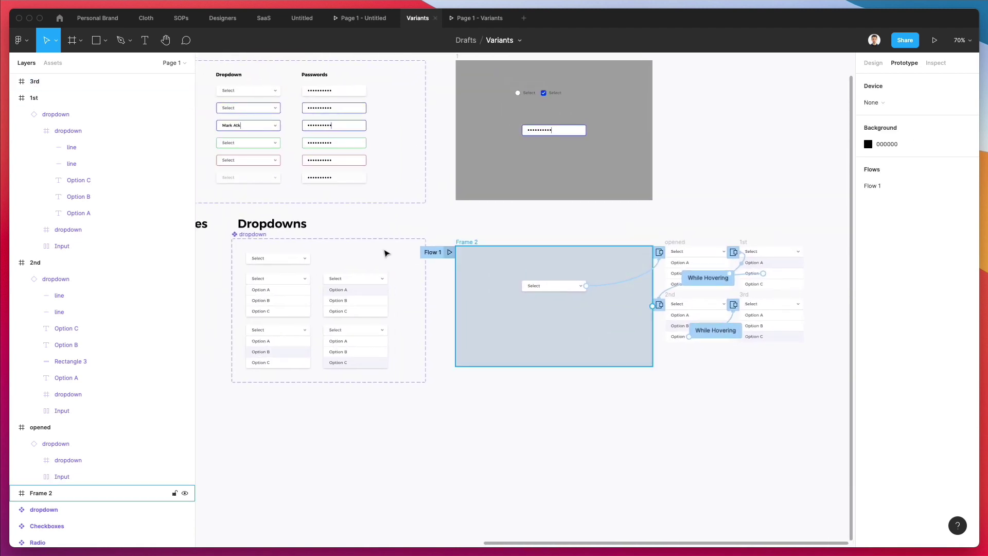
scroll(360, 242, left, 5)
scroll(415, 256, right, 4)
drag(468, 221, 759, 401)
scroll(779, 400, right, 3)
Step: Add a page named 'Prototype', paste the frames onto it, and start renaming Page 1
click(175, 62)
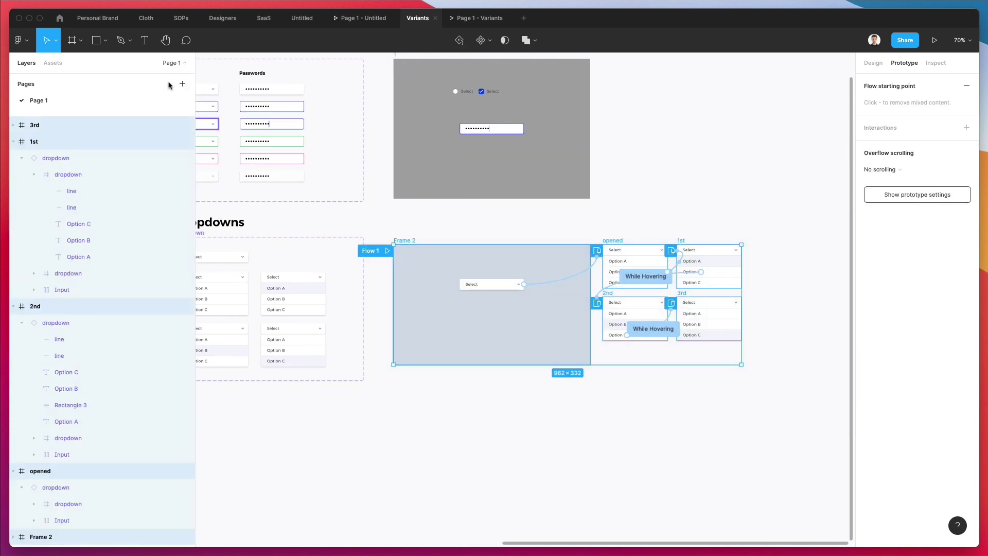
click(181, 84)
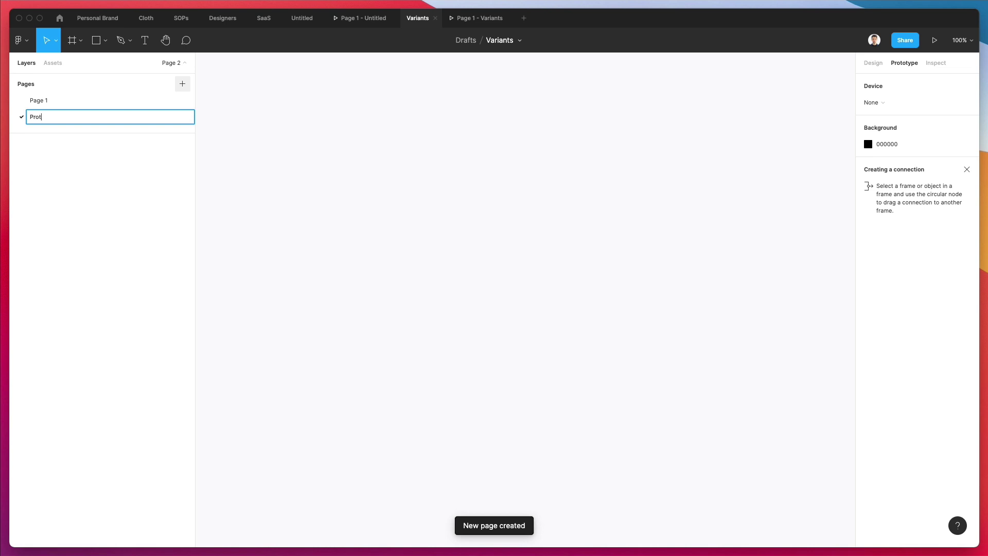
text(Prototype)
key(Return)
key(super+v)
click(423, 135)
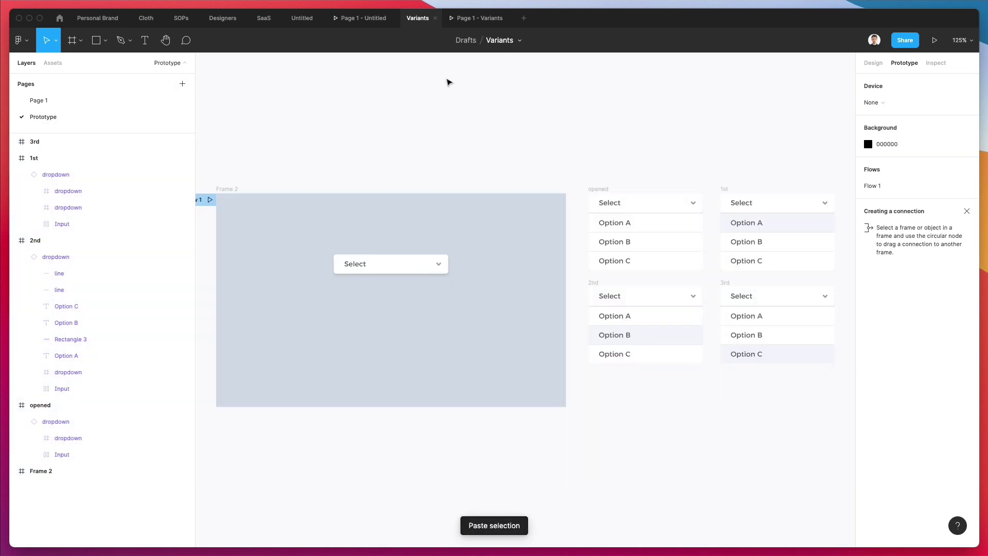
click(229, 191)
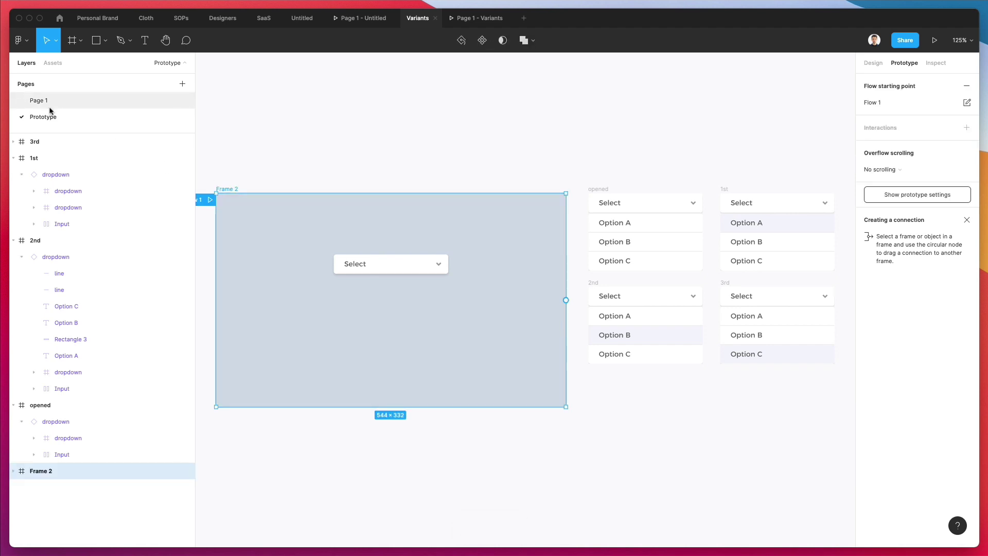
double_click(39, 100)
text(UI Components)
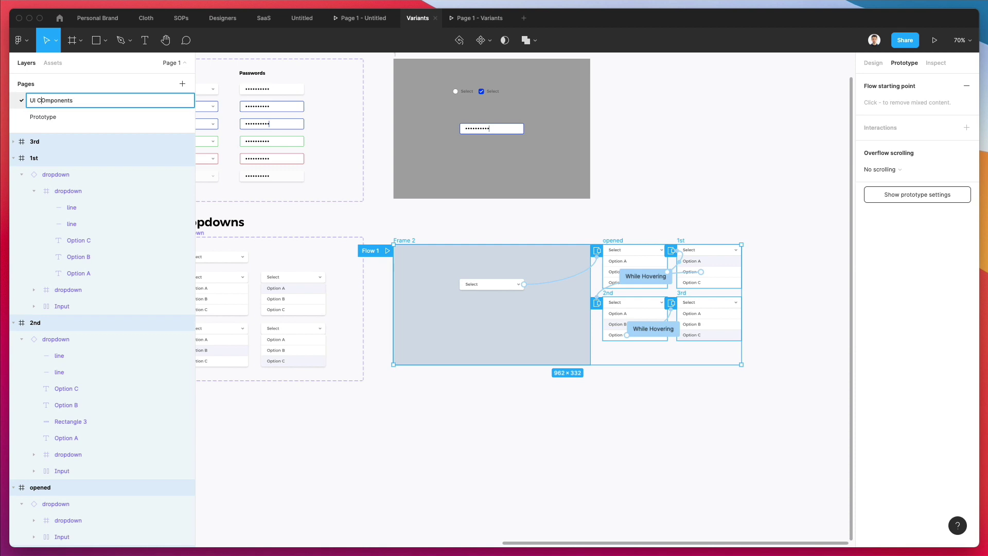
Step: Commit the page name 'UI Components' and test the dropdown's Option A–C list in the preview
text(o)
key(Return)
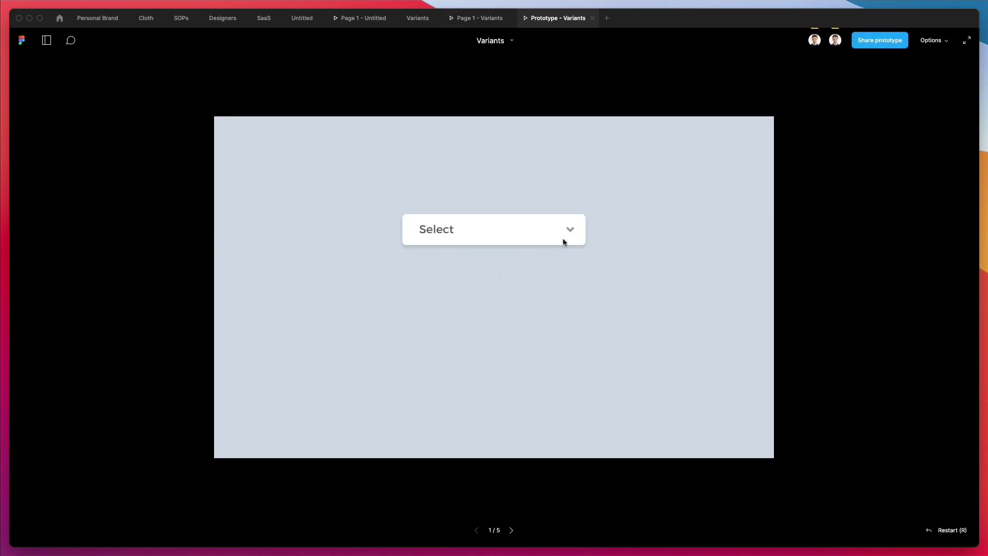
click(479, 19)
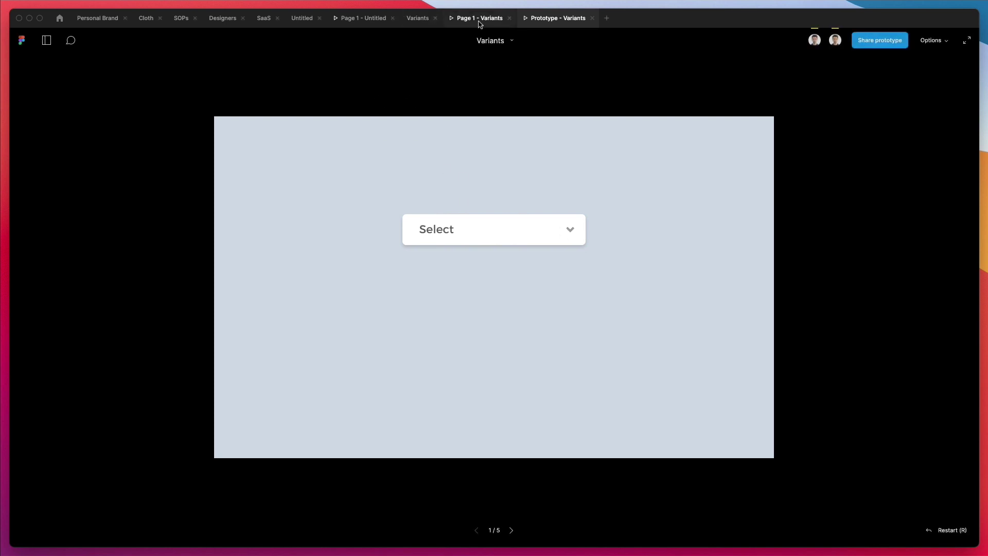
click(592, 19)
click(474, 216)
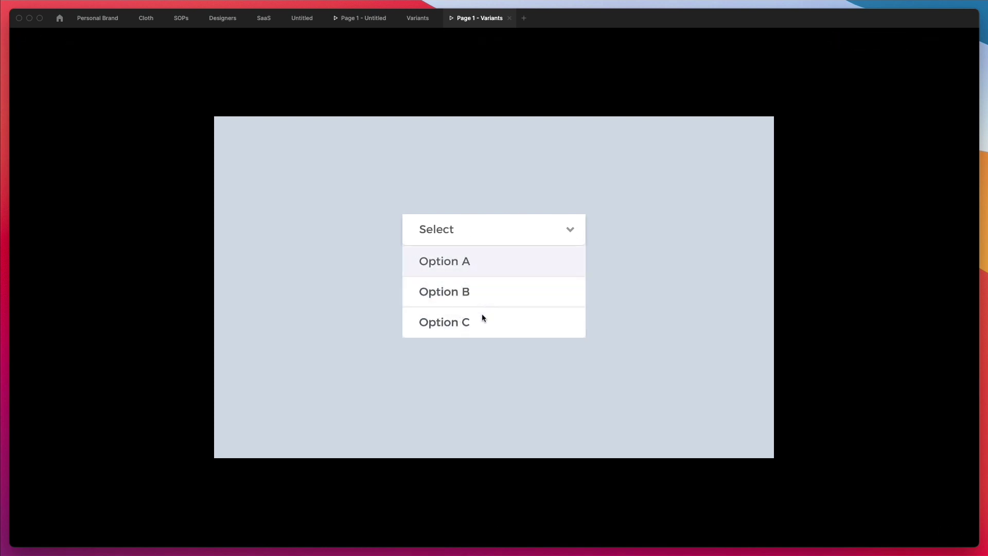
Step: Return to the Variants editor and look over the copied dropdown frames on the Prototype page
click(426, 24)
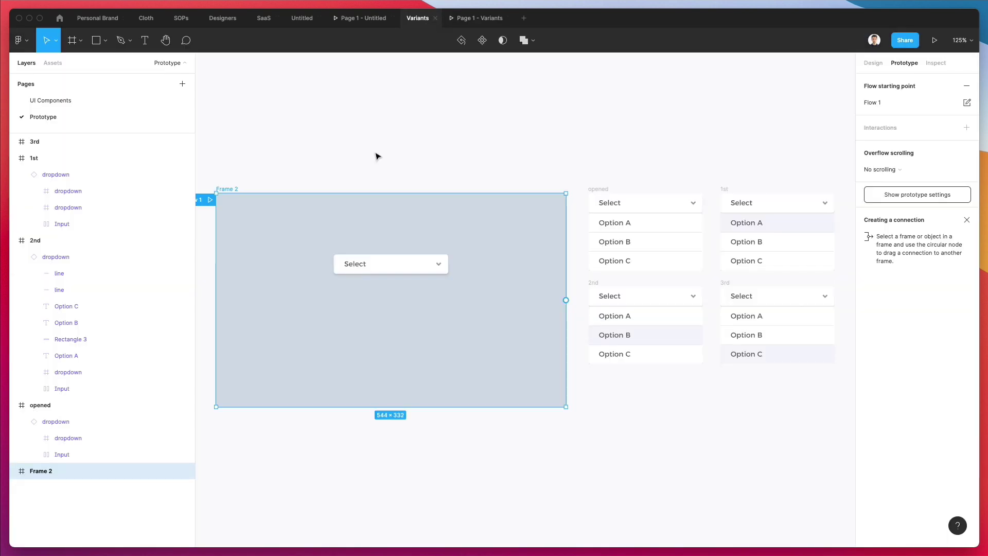
scroll(381, 155, down, 1)
scroll(686, 258, up, 5)
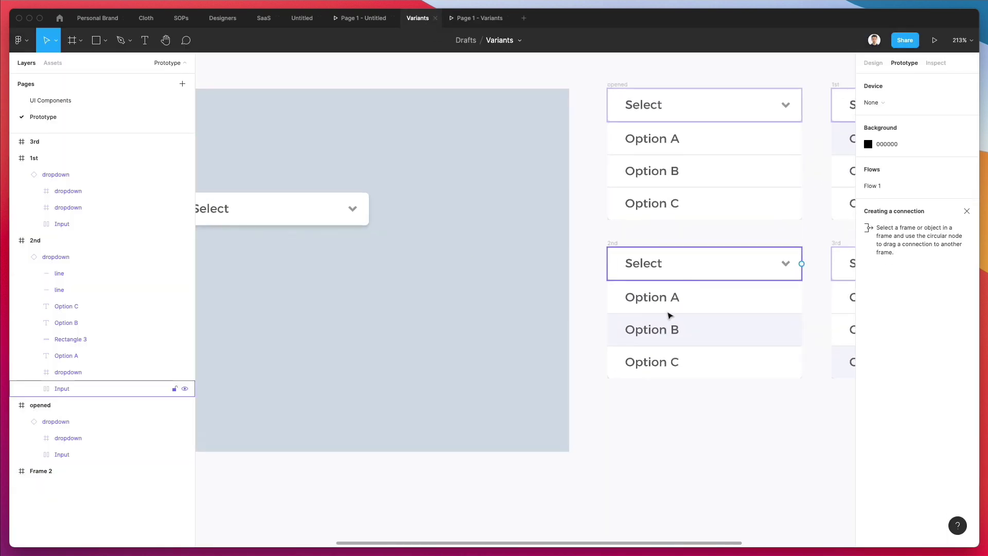
scroll(674, 332, right, 3)
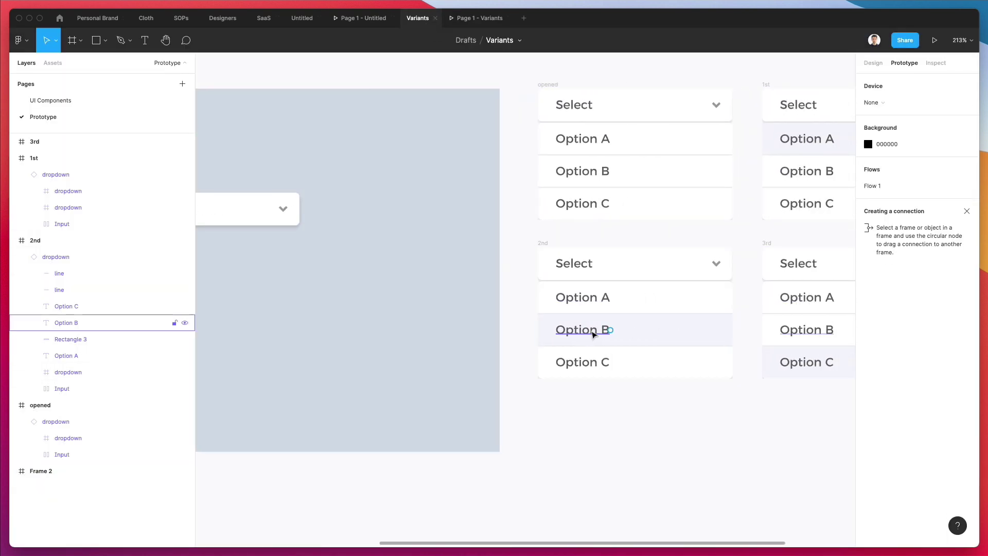
click(594, 335)
scroll(728, 192, right, 10)
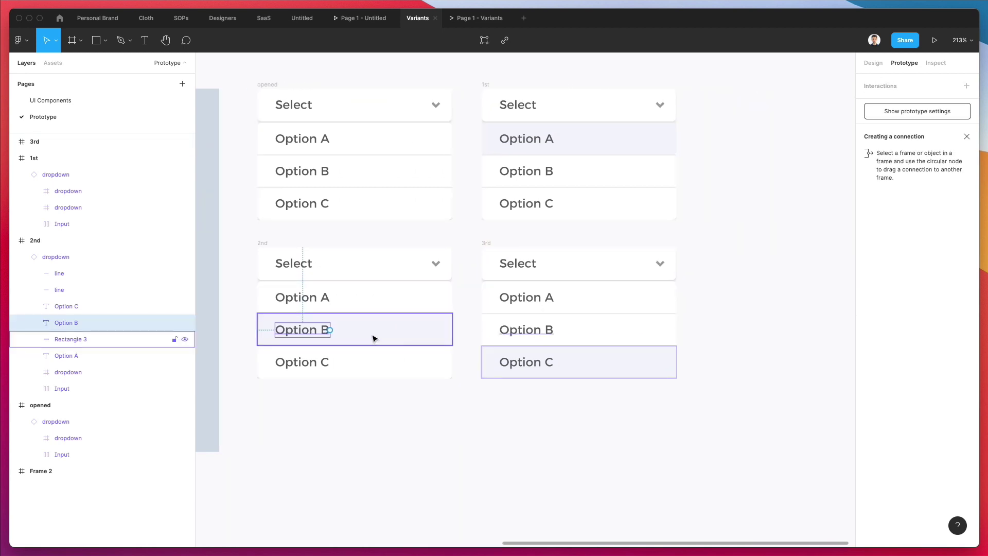
click(264, 242)
key(Escape)
scroll(264, 243, down, 5)
scroll(265, 242, left, 3)
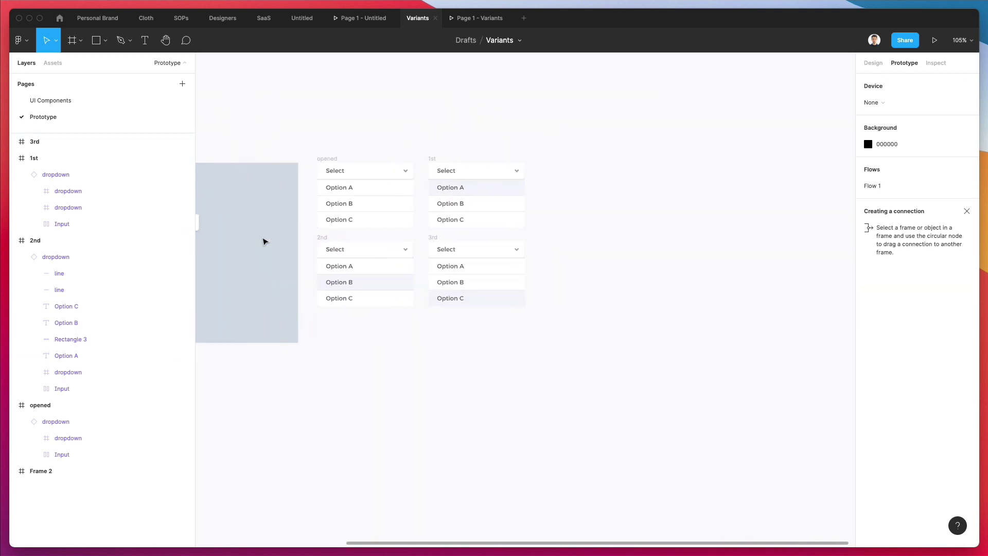
scroll(263, 242, left, 2)
Step: Select every frame on the Prototype page with Ctrl+A and delete them all
click(52, 101)
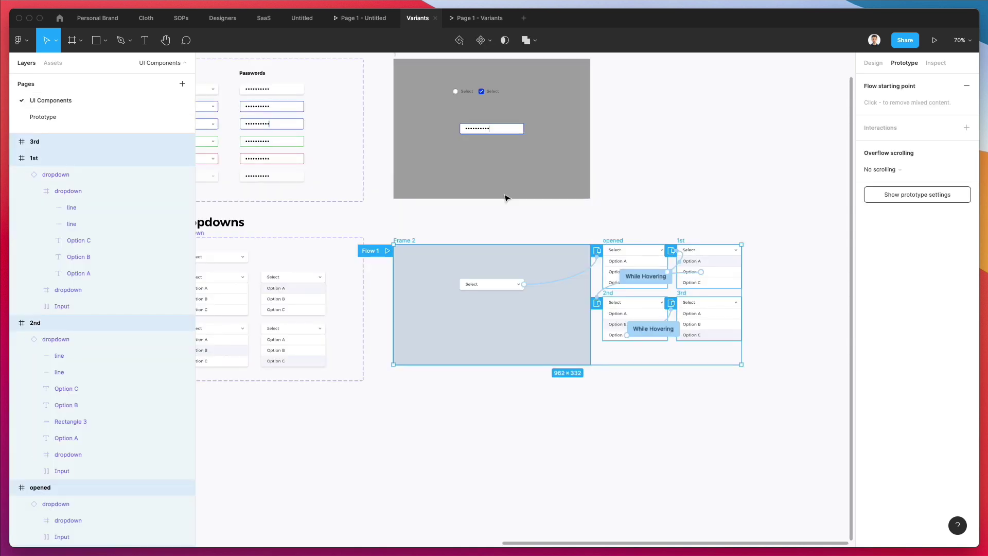
click(66, 120)
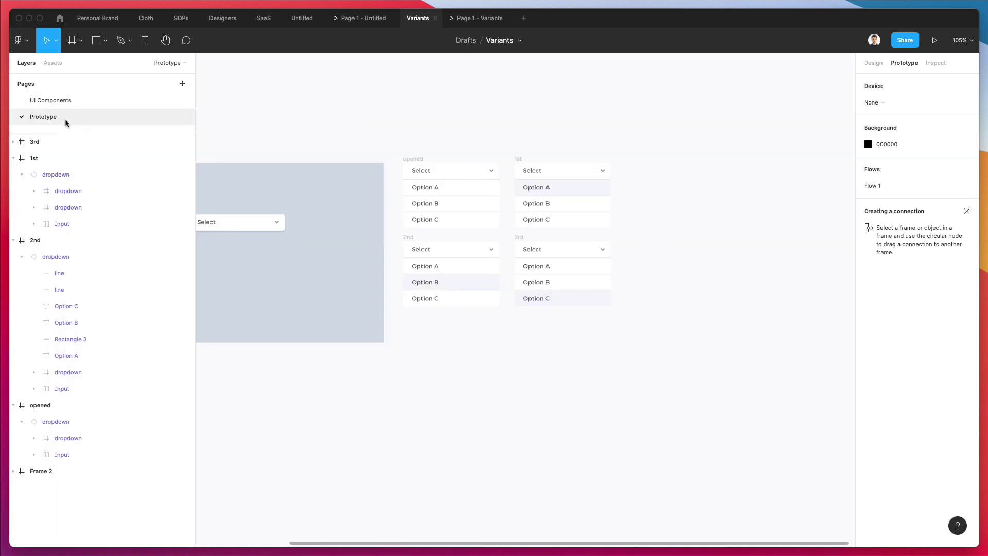
click(474, 283)
key(Escape)
scroll(305, 229, left, 6)
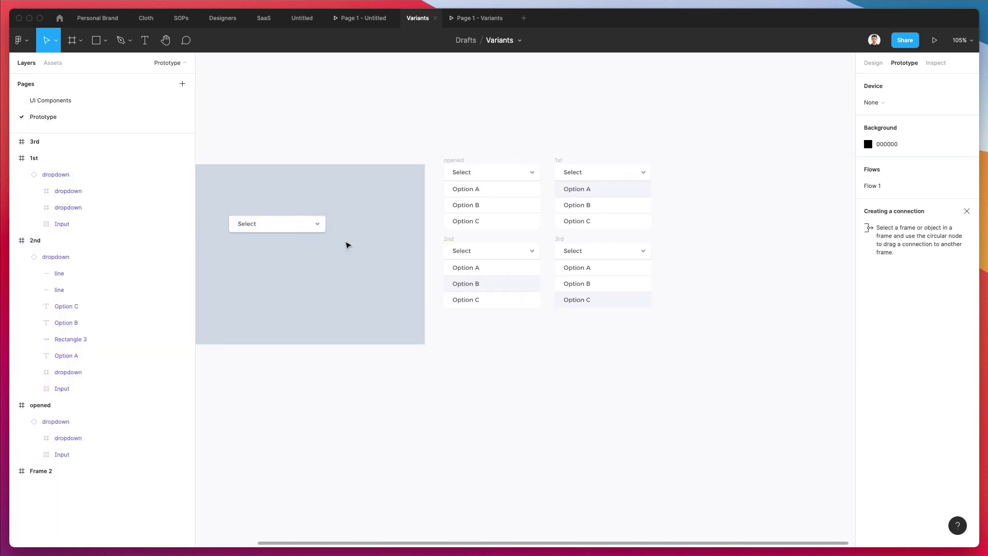
key(ctrl+a)
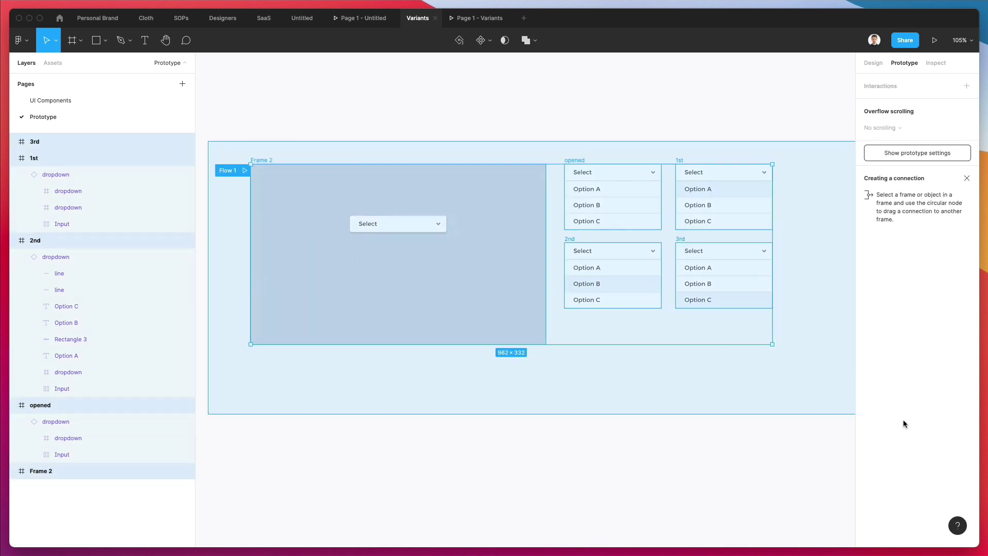
scroll(848, 411, right, 3)
key(Delete)
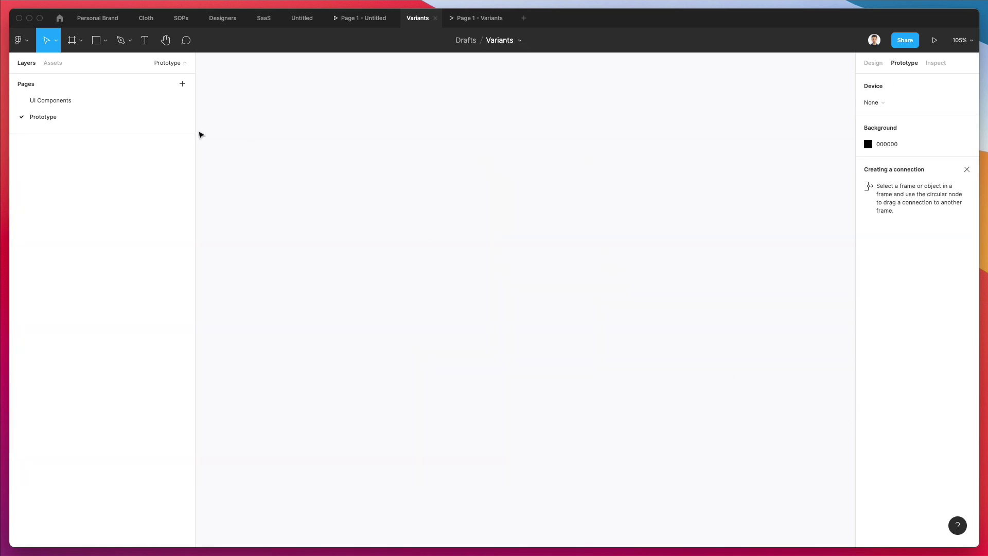
Step: Rename the page holding the component library from 'UI Components' to 'Prototype'
click(63, 103)
scroll(458, 272, down, 3)
key(Escape)
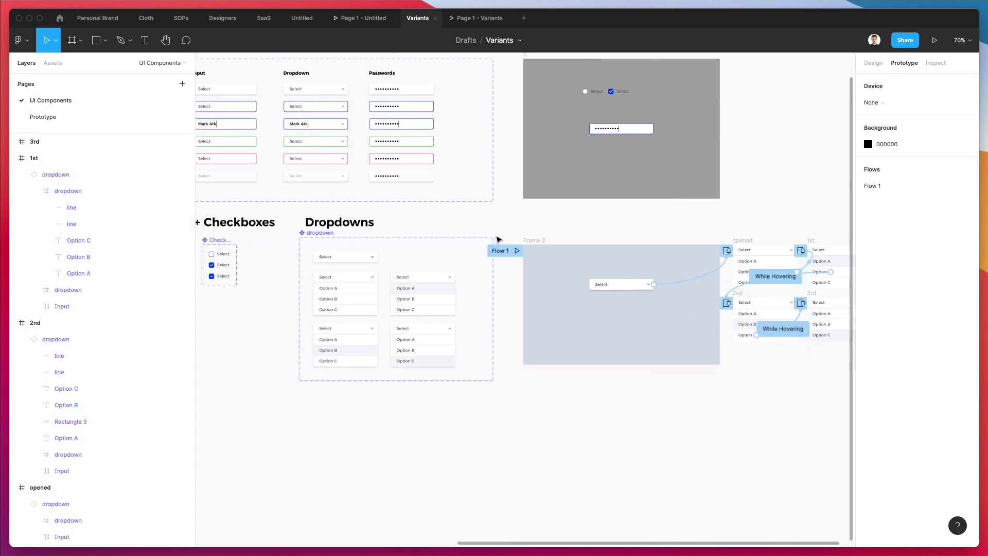
scroll(465, 223, down, 3)
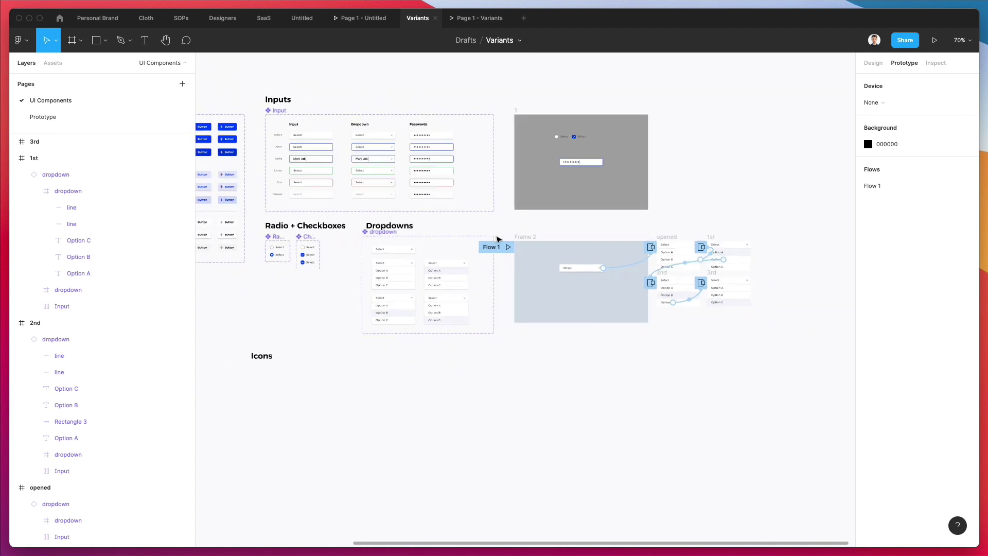
double_click(61, 102)
key(super+c)
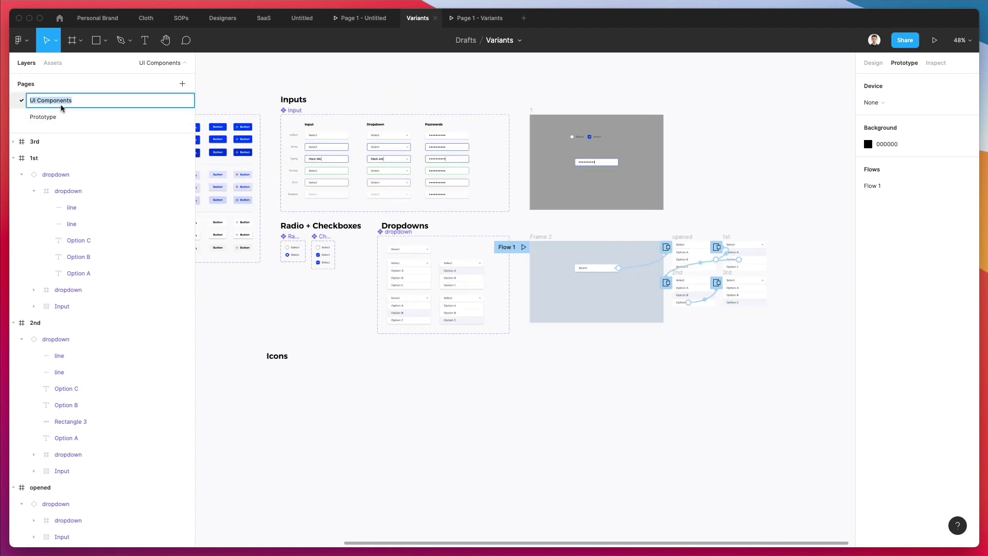
text(Prototype)
key(Return)
Step: Rename the other page to 'UI Components' and move it above Prototype
double_click(44, 119)
key(super+v)
key(Return)
drag(61, 118, 63, 99)
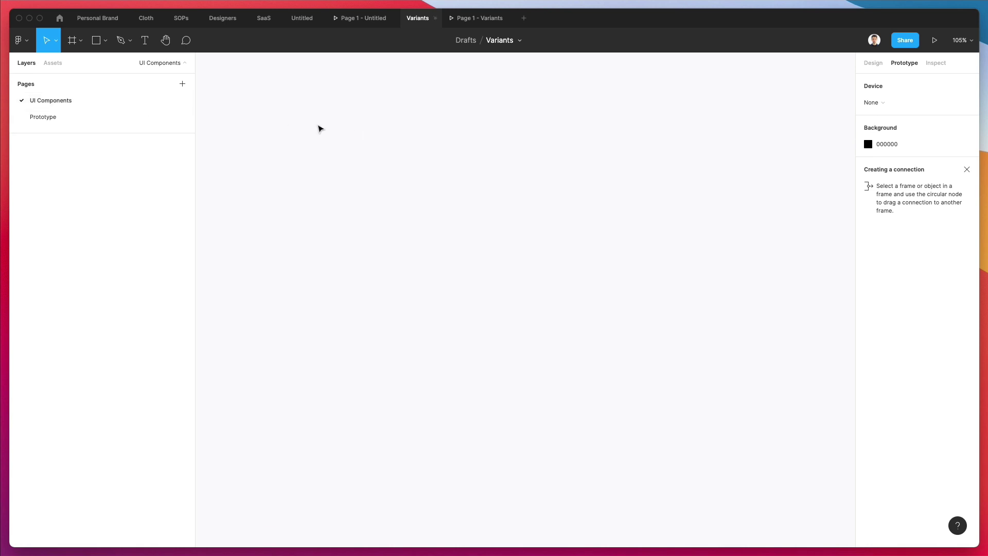
Step: On the Prototype page, marquee-select all the component library boards
click(72, 118)
scroll(504, 198, down, 3)
scroll(748, 274, left, 3)
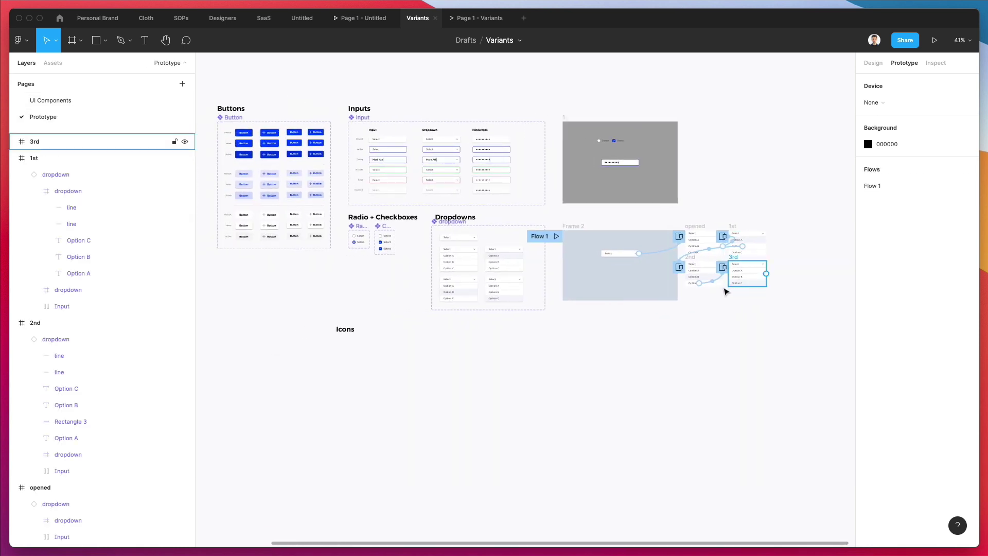
scroll(707, 236, up, 5)
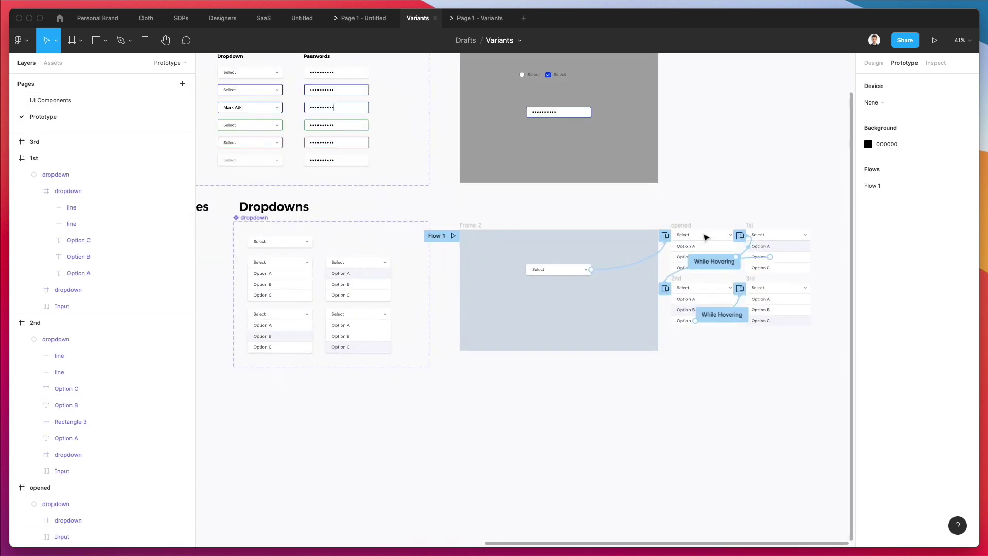
scroll(565, 335, right, 2)
scroll(566, 334, right, 2)
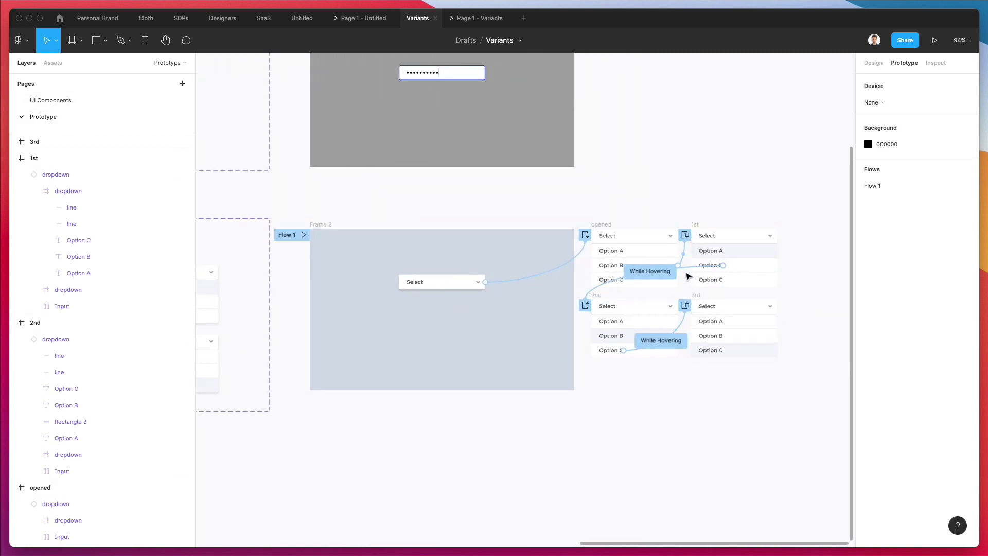
scroll(685, 247, down, 5)
scroll(463, 206, left, 5)
scroll(289, 101, down, 2)
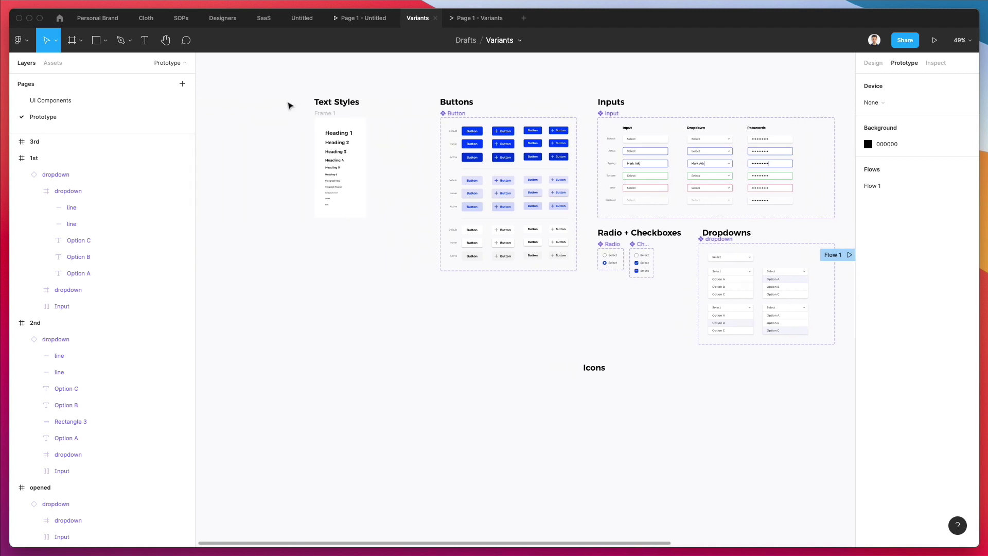
drag(288, 73, 739, 342)
Step: Add frame 1 to the selection, then cut and paste the library boards onto UI Components
shift+click(749, 114)
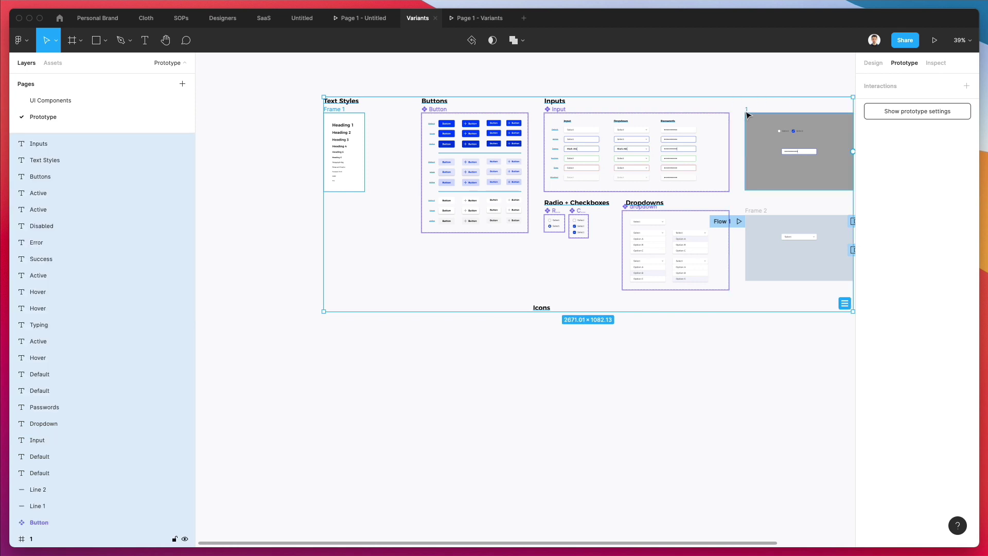
key(Page_Up)
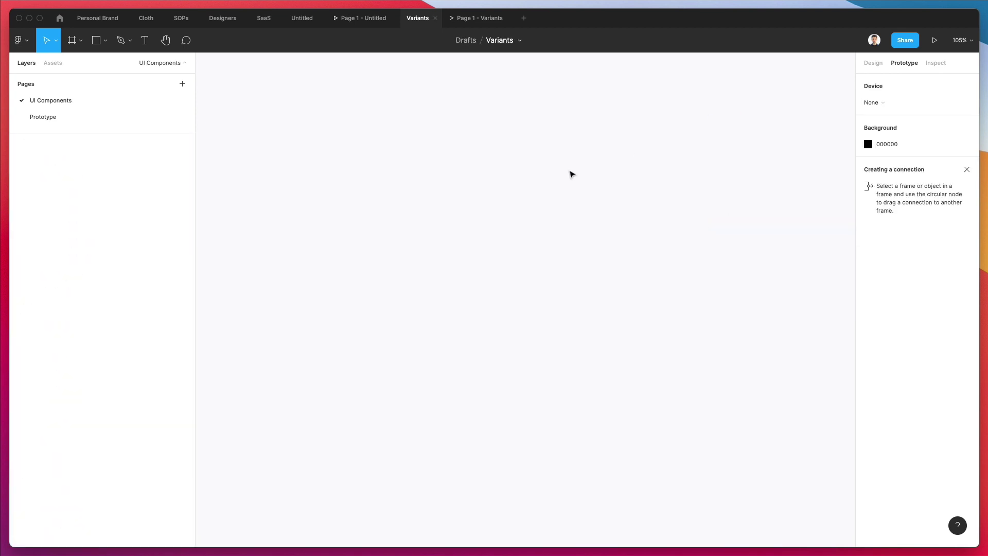
key(ctrl+v)
click(561, 143)
scroll(586, 183, up, 5)
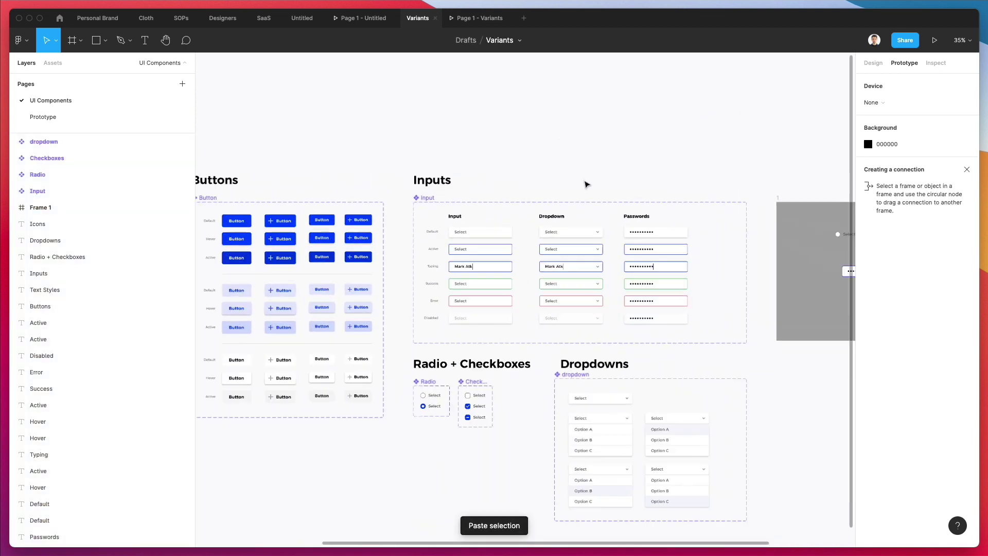
Step: Back on the Prototype page, preview the prototype and reopen the Select dropdown list
click(66, 124)
click(54, 63)
click(27, 63)
scroll(655, 198, right, 5)
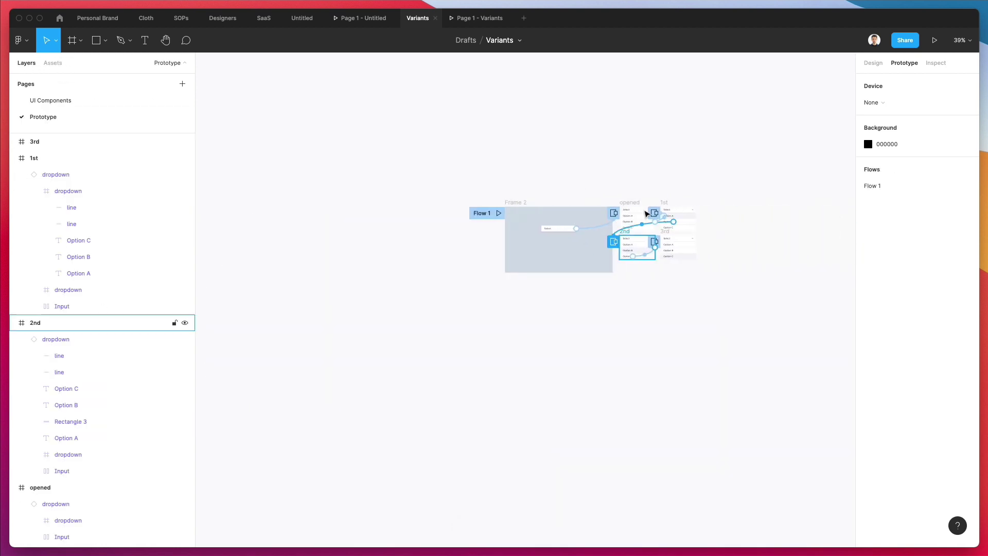
scroll(677, 183, up, 5)
click(935, 42)
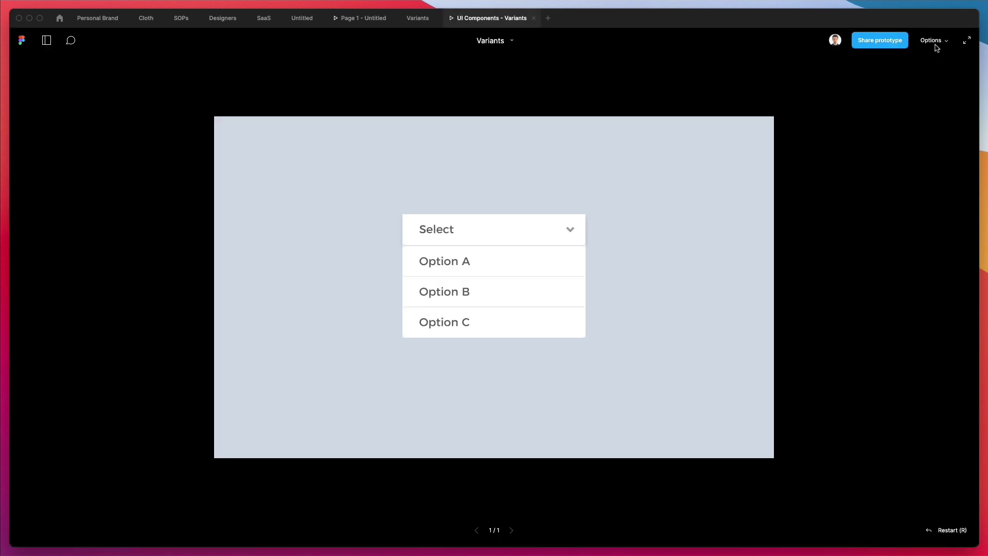
click(498, 191)
click(483, 231)
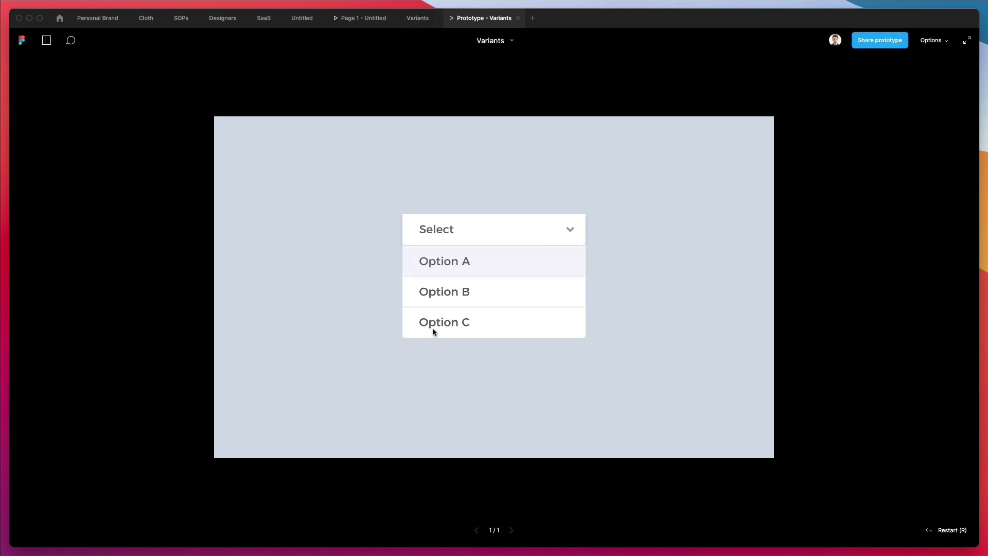
Step: Link the Option C text in the 1st frame's dropdown to the 3rd frame
click(417, 18)
scroll(698, 369, up, 5)
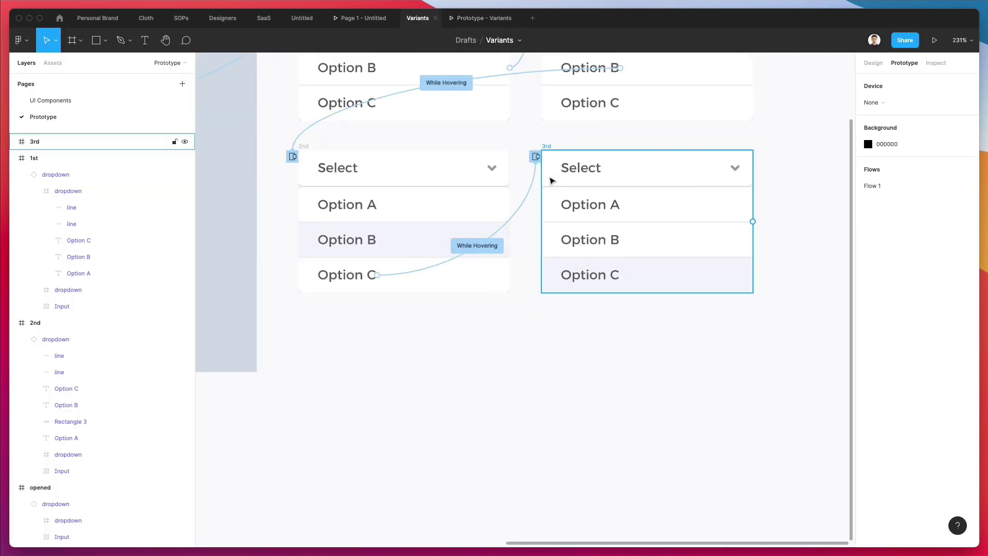
scroll(549, 179, down, 3)
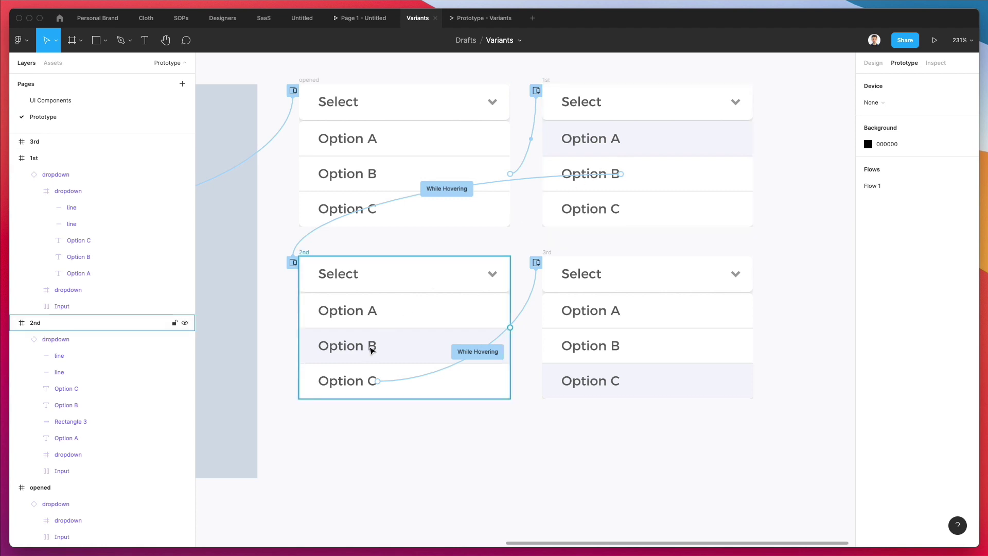
click(600, 216)
double_click(602, 213)
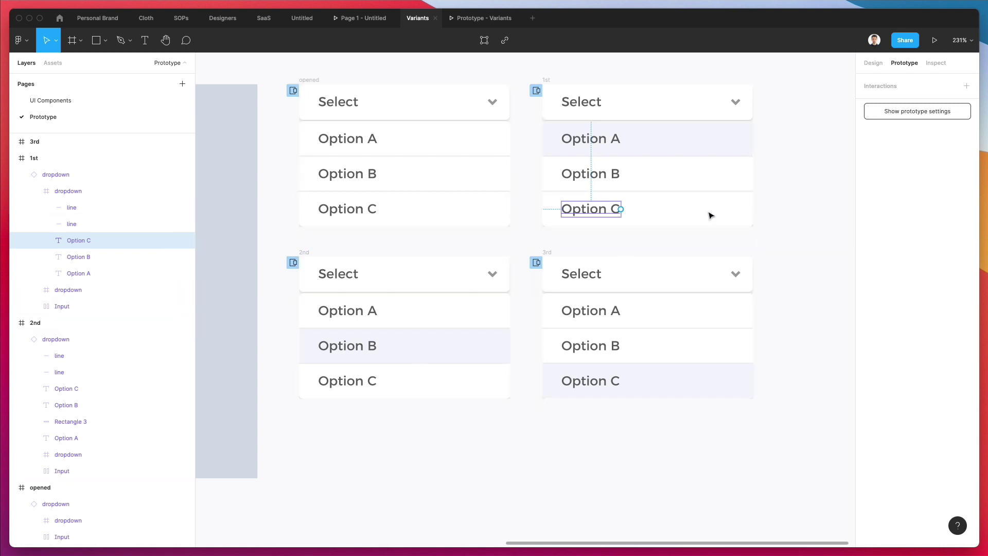
drag(621, 209, 636, 290)
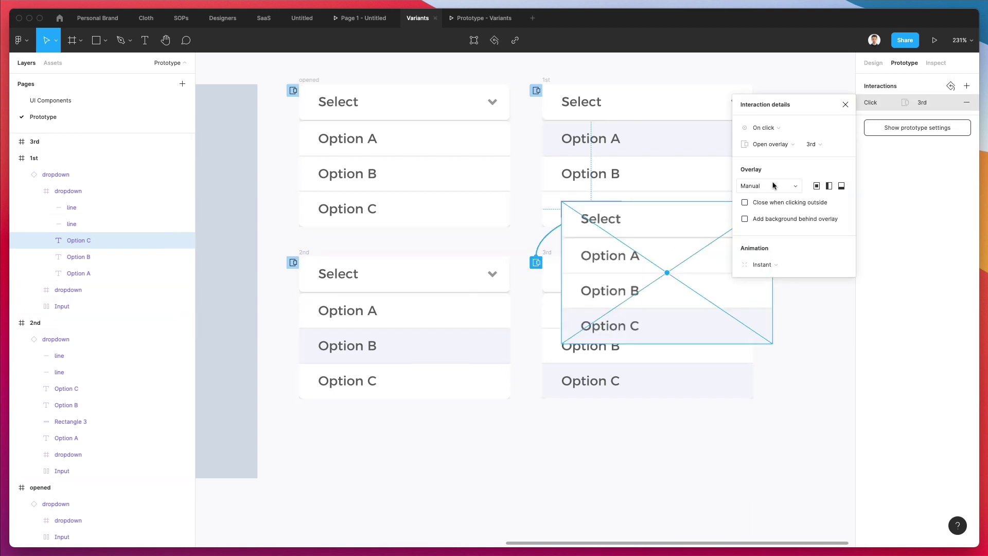
Step: Set the interaction to While hovering, Open overlay, Manual position, placed over the 1st dropdown
click(775, 128)
click(779, 155)
click(780, 146)
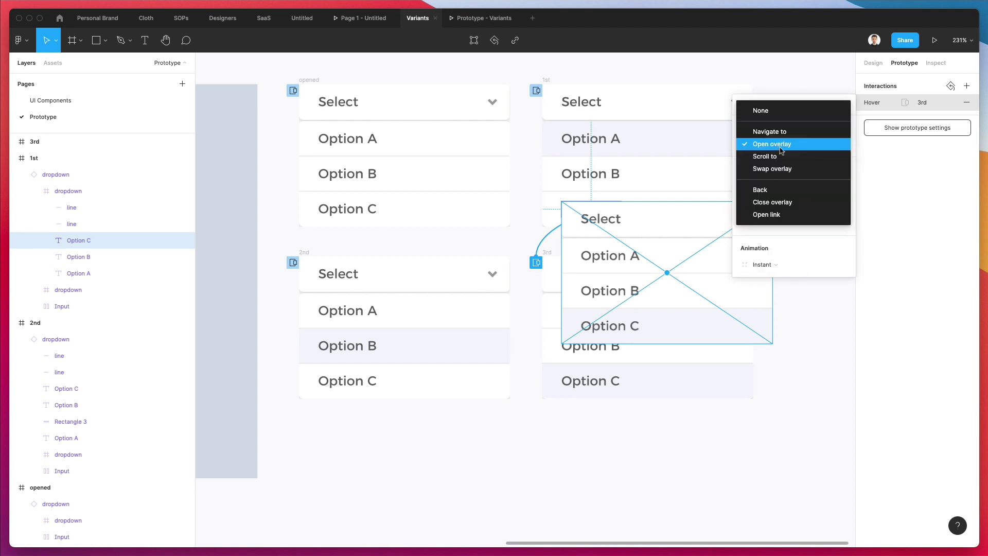
click(785, 146)
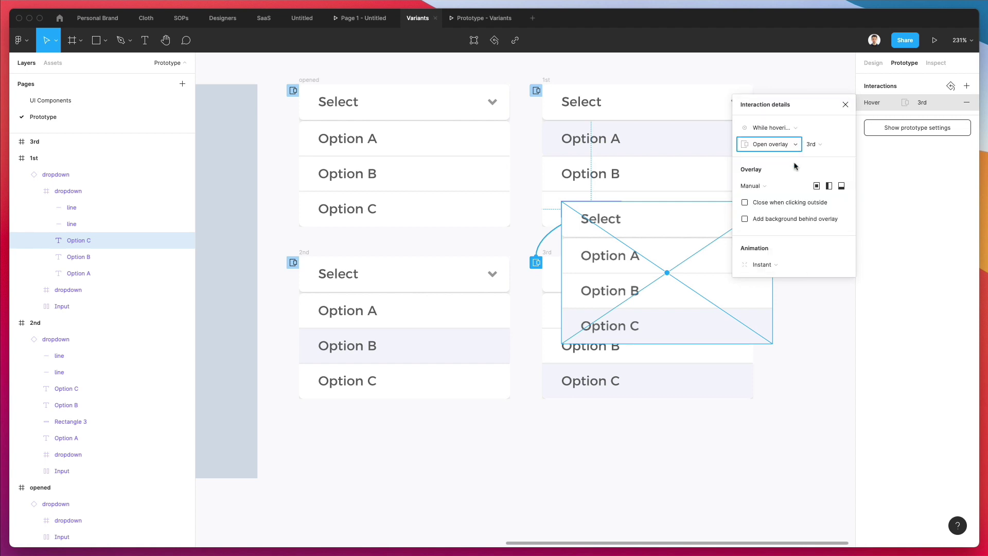
click(766, 188)
click(767, 186)
drag(644, 257, 623, 140)
click(524, 252)
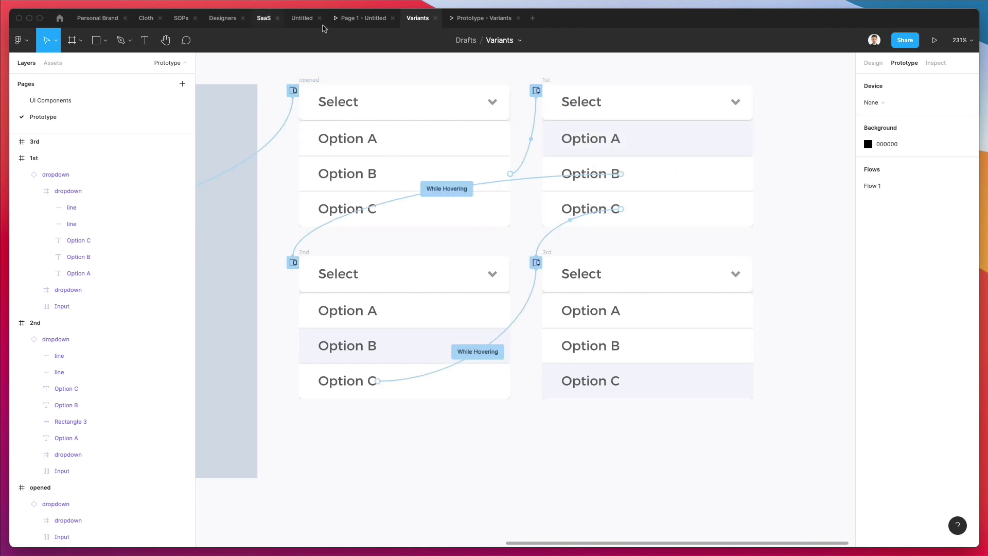
click(481, 18)
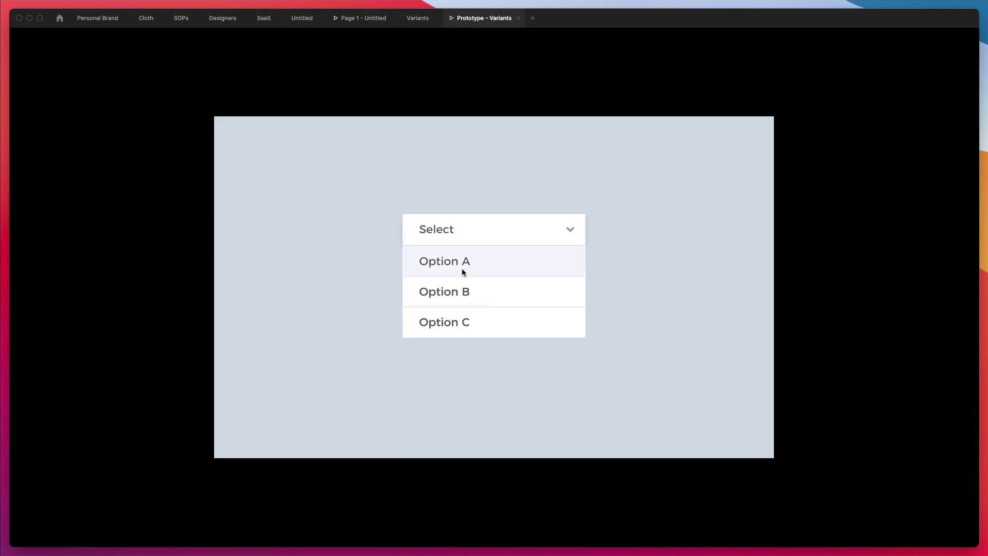
click(417, 24)
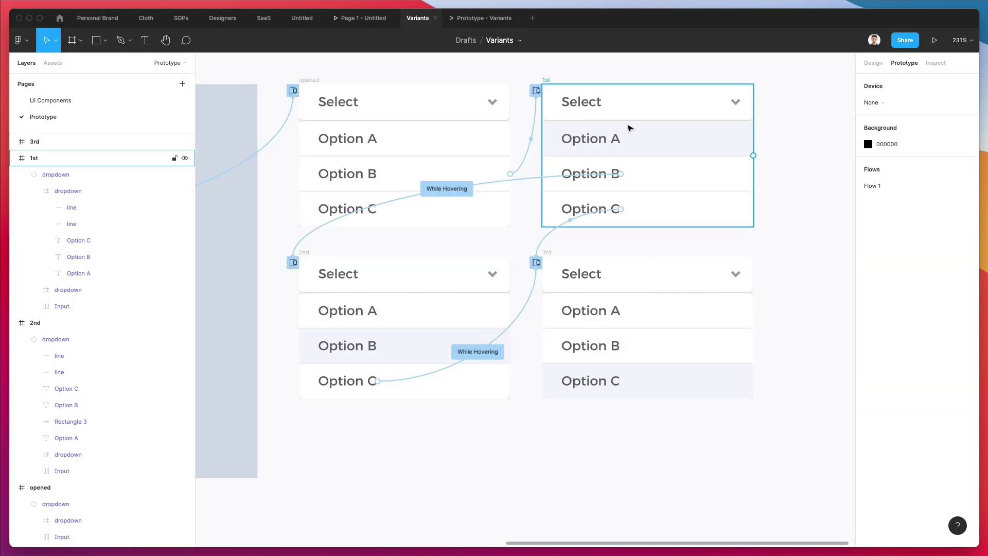
scroll(629, 126, down, 5)
scroll(548, 149, left, 5)
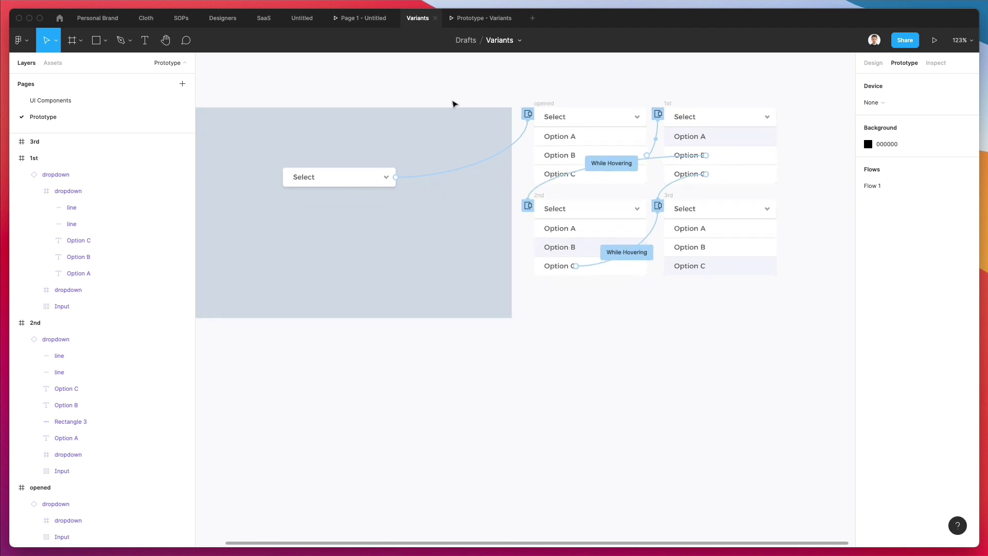
scroll(454, 102, down, 3)
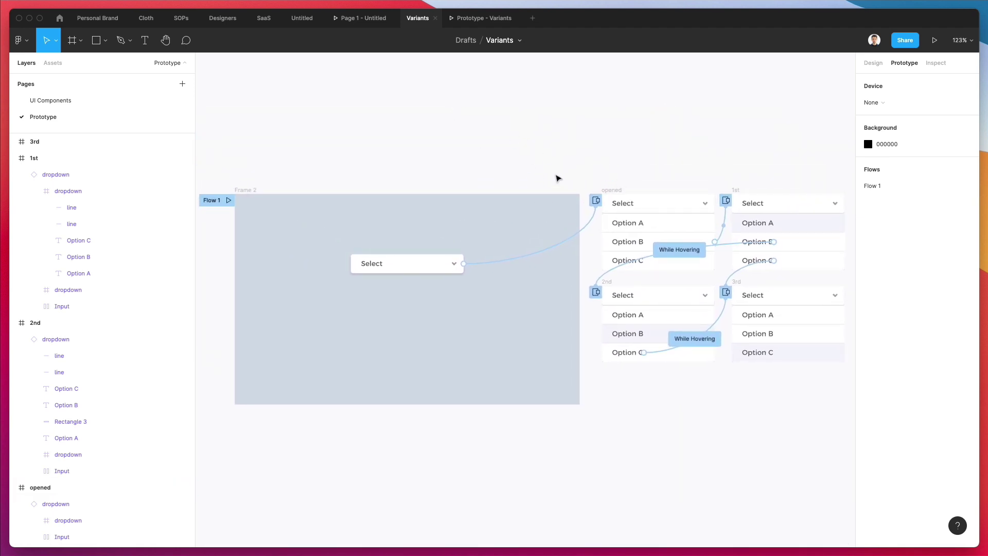
Step: Zoom and pan around the Buttons, Inputs, Radio + Checkboxes and Dropdowns boards on UI Components
click(51, 101)
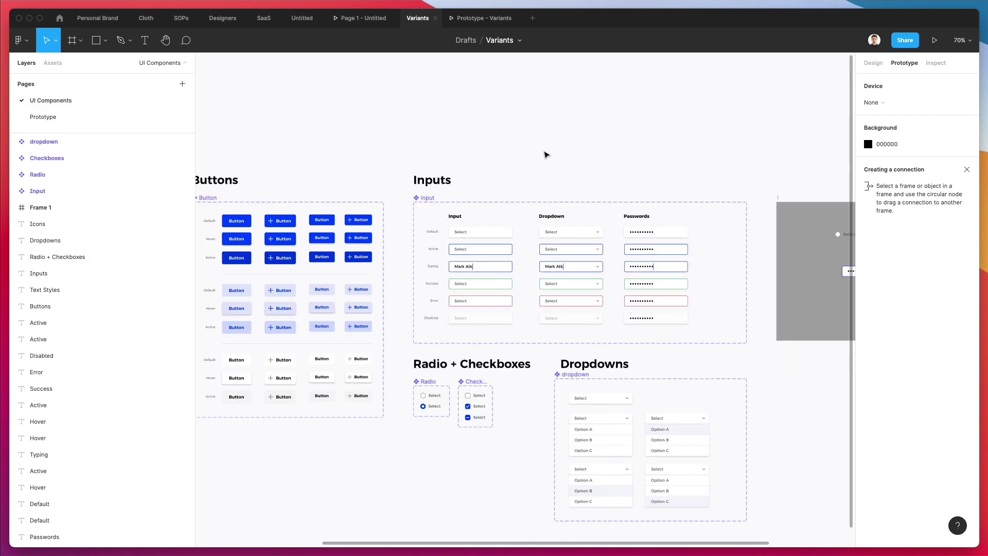
key(minus)
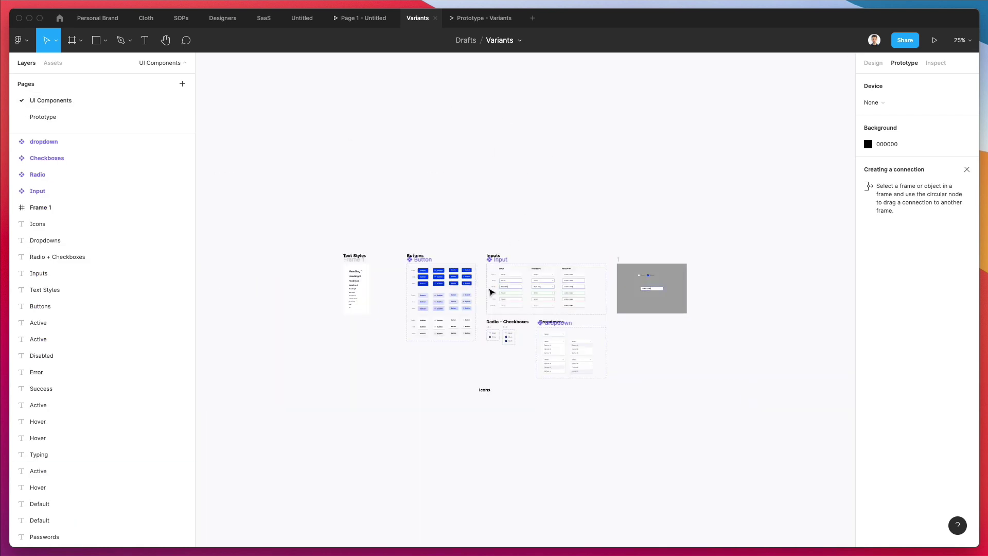
key(plus)
scroll(490, 292, down, 1)
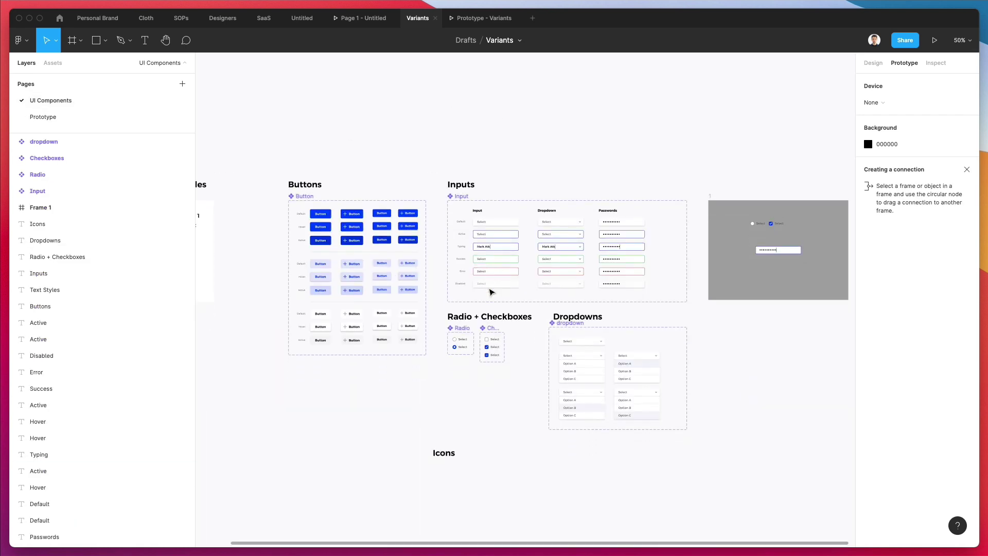
scroll(489, 292, left, 3)
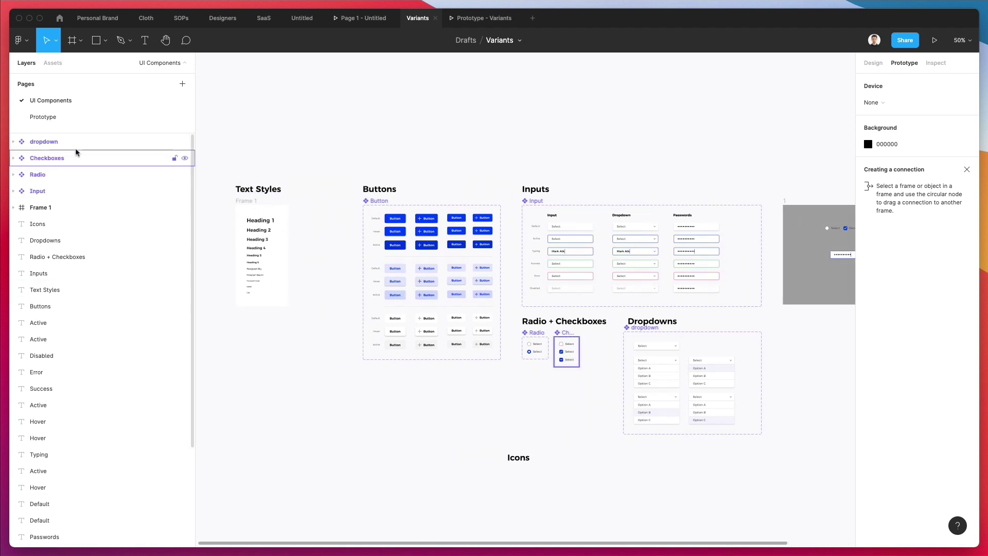
scroll(446, 215, right, 2)
scroll(446, 214, down, 1)
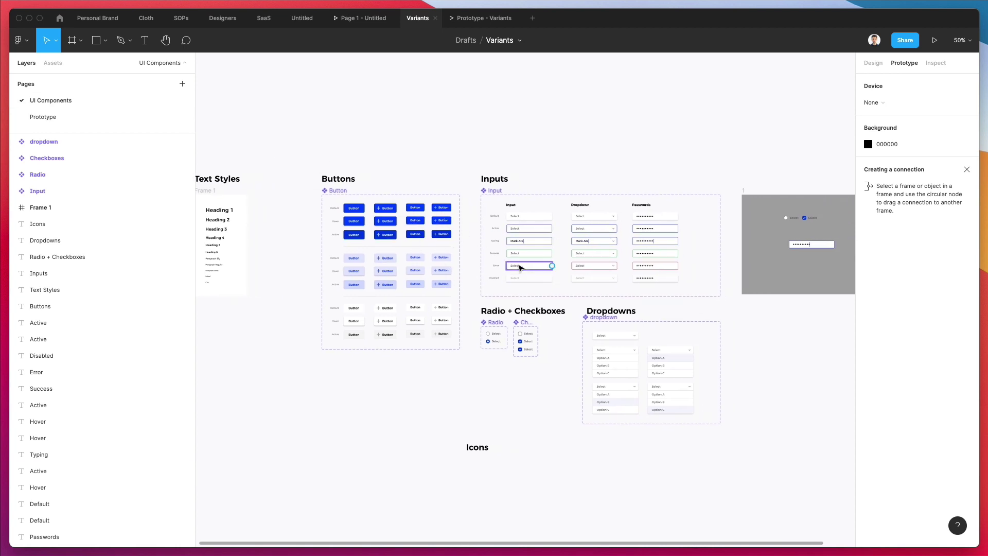
key(Escape)
scroll(521, 263, down, 1)
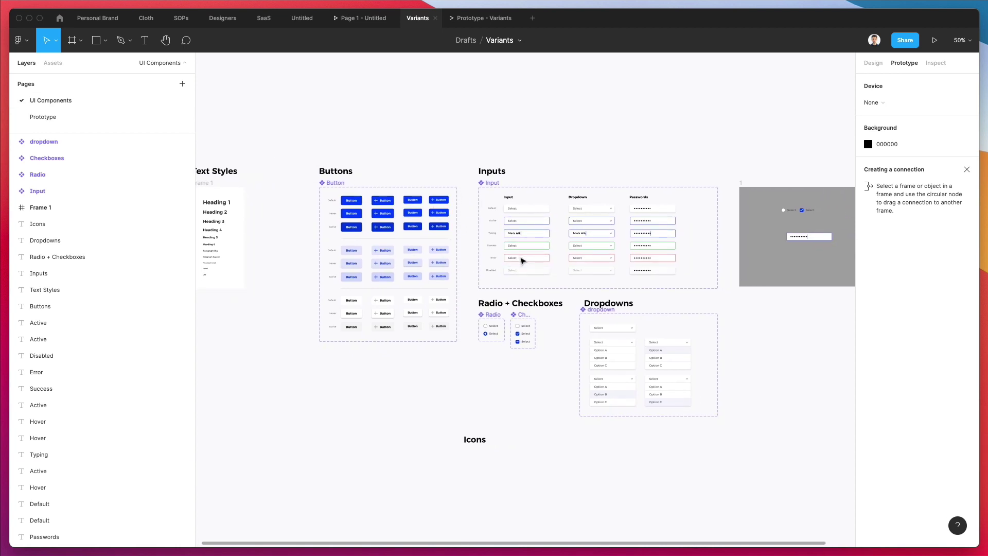
scroll(522, 261, down, 1)
scroll(522, 261, left, 3)
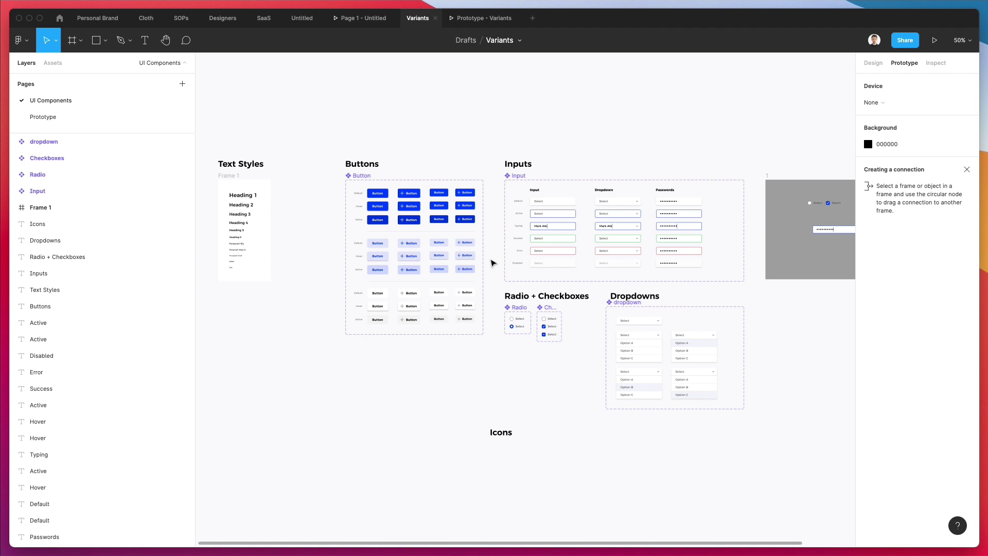
scroll(491, 263, up, 5)
scroll(495, 262, up, 2)
scroll(495, 263, left, 3)
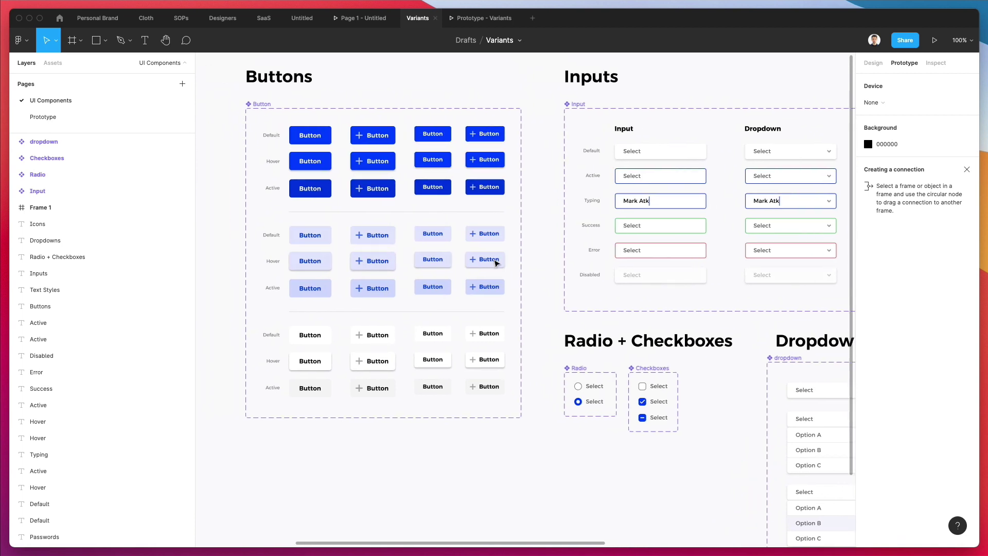